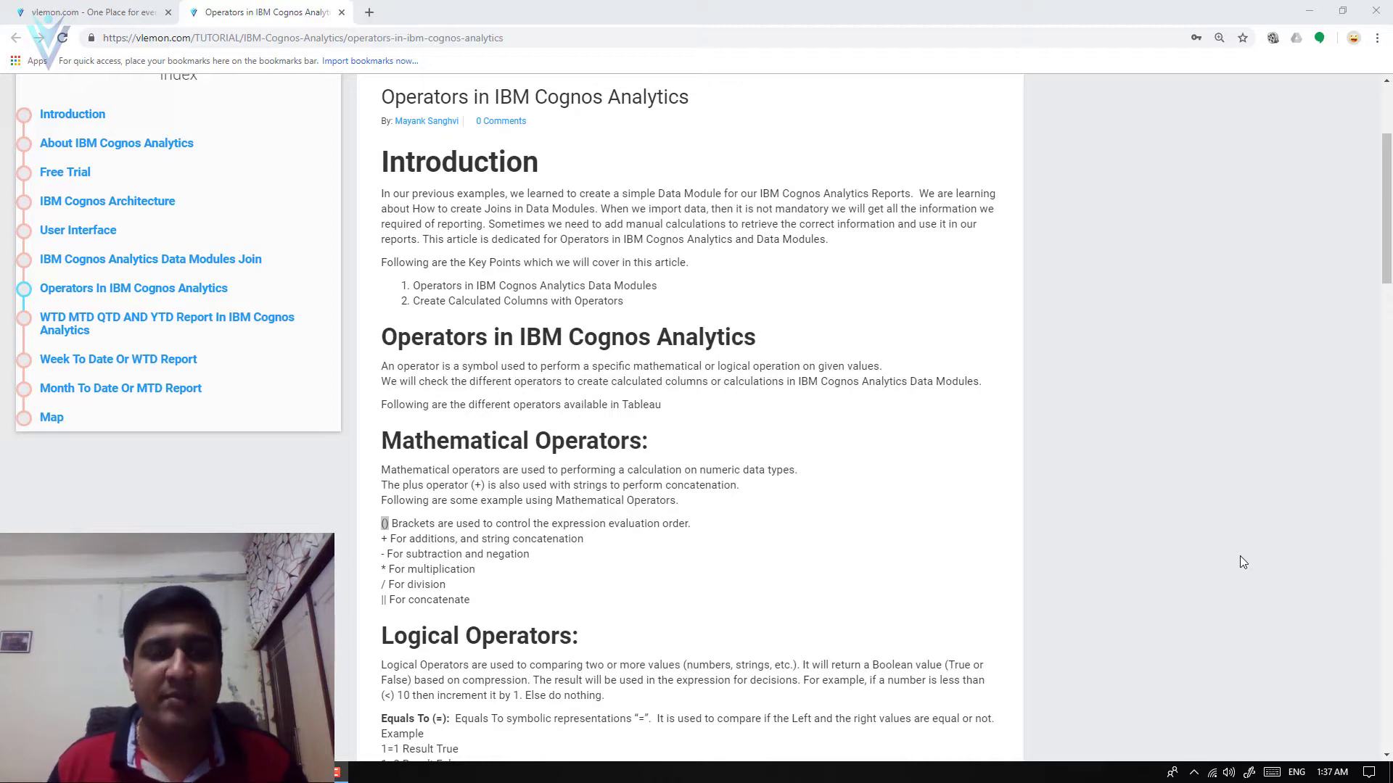
# - Examine the article's Mathematical Operators list, from brackets and arithmetic signs to the concatenation operator
pyautogui.scroll(-4, 1239, 563)
pyautogui.moveTo(380, 143); pyautogui.dragTo(648, 154)
pyautogui.click(655, 312)
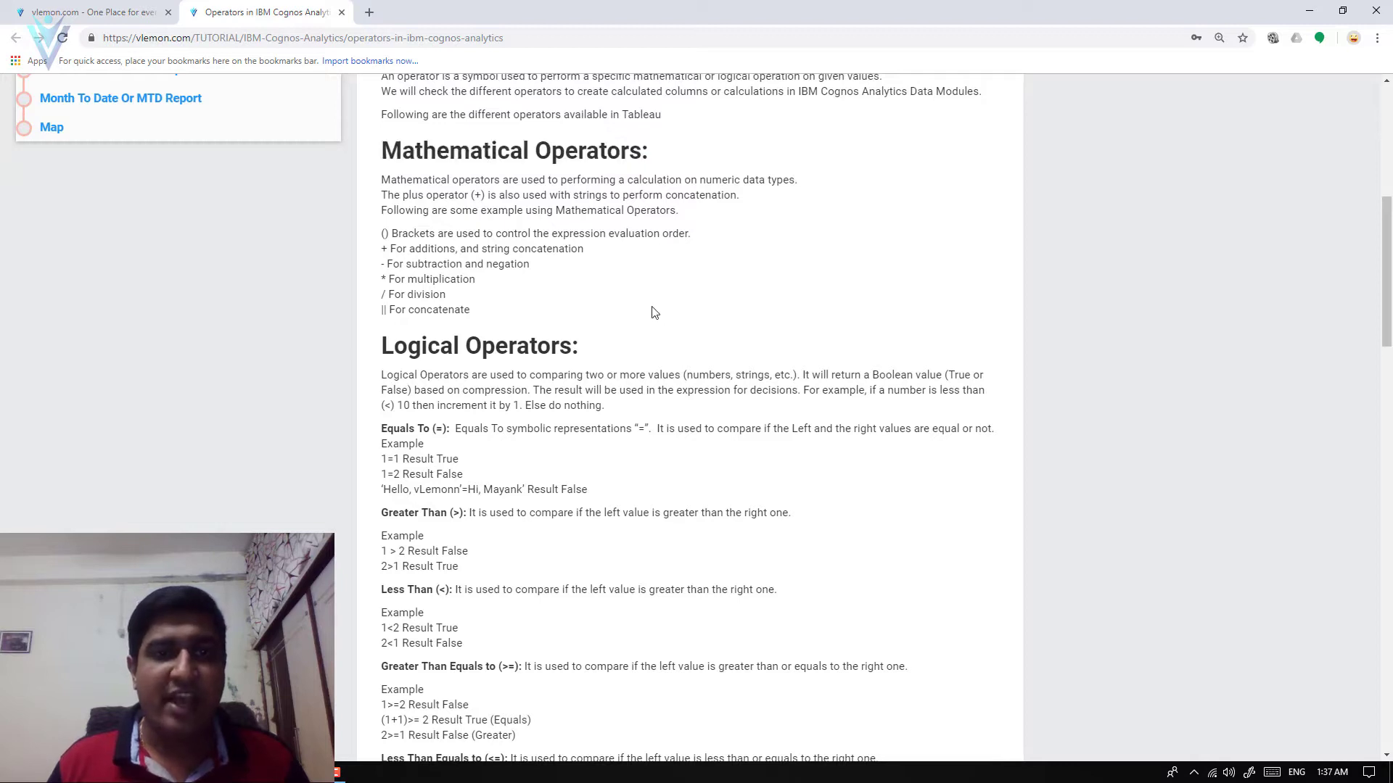
pyautogui.moveTo(379, 232); pyautogui.dragTo(484, 301)
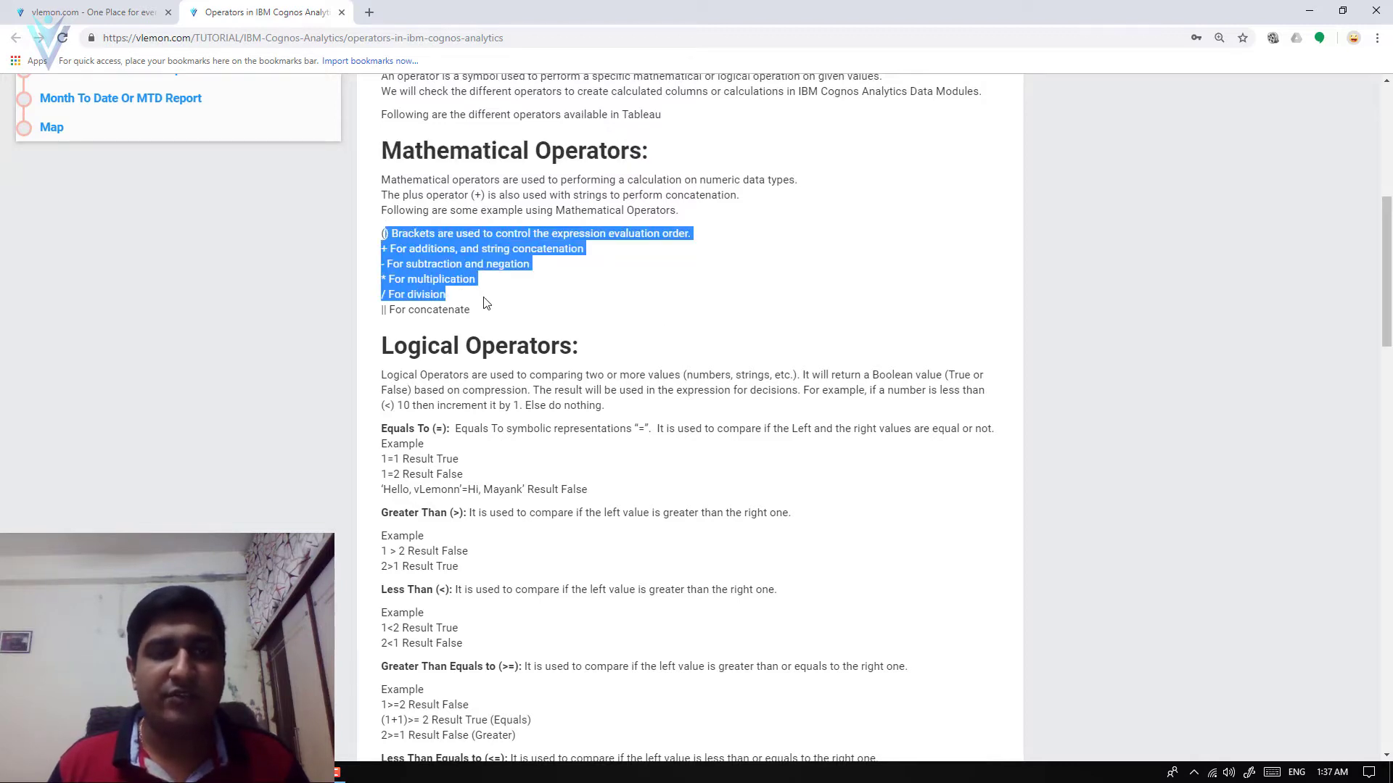
pyautogui.click(483, 301)
pyautogui.moveTo(378, 235); pyautogui.dragTo(389, 235)
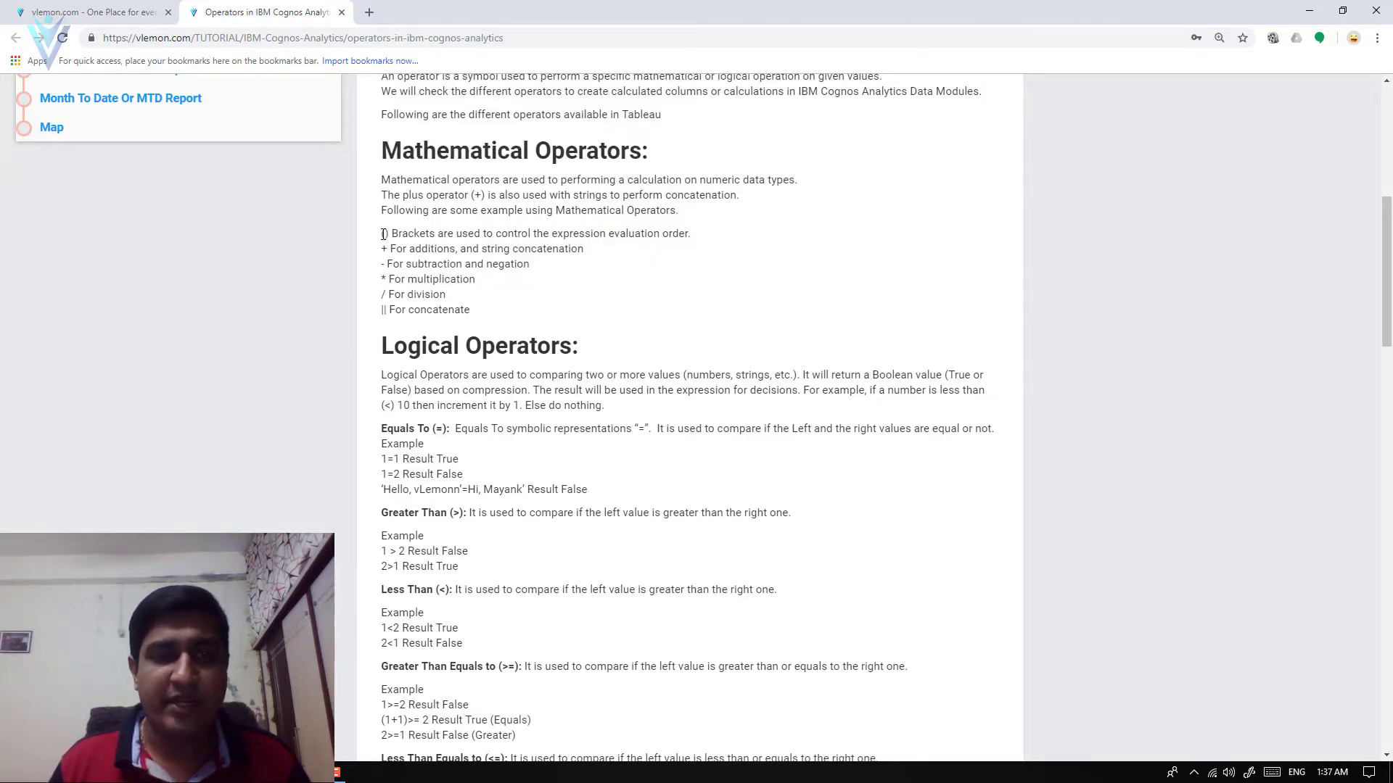
pyautogui.click(386, 251)
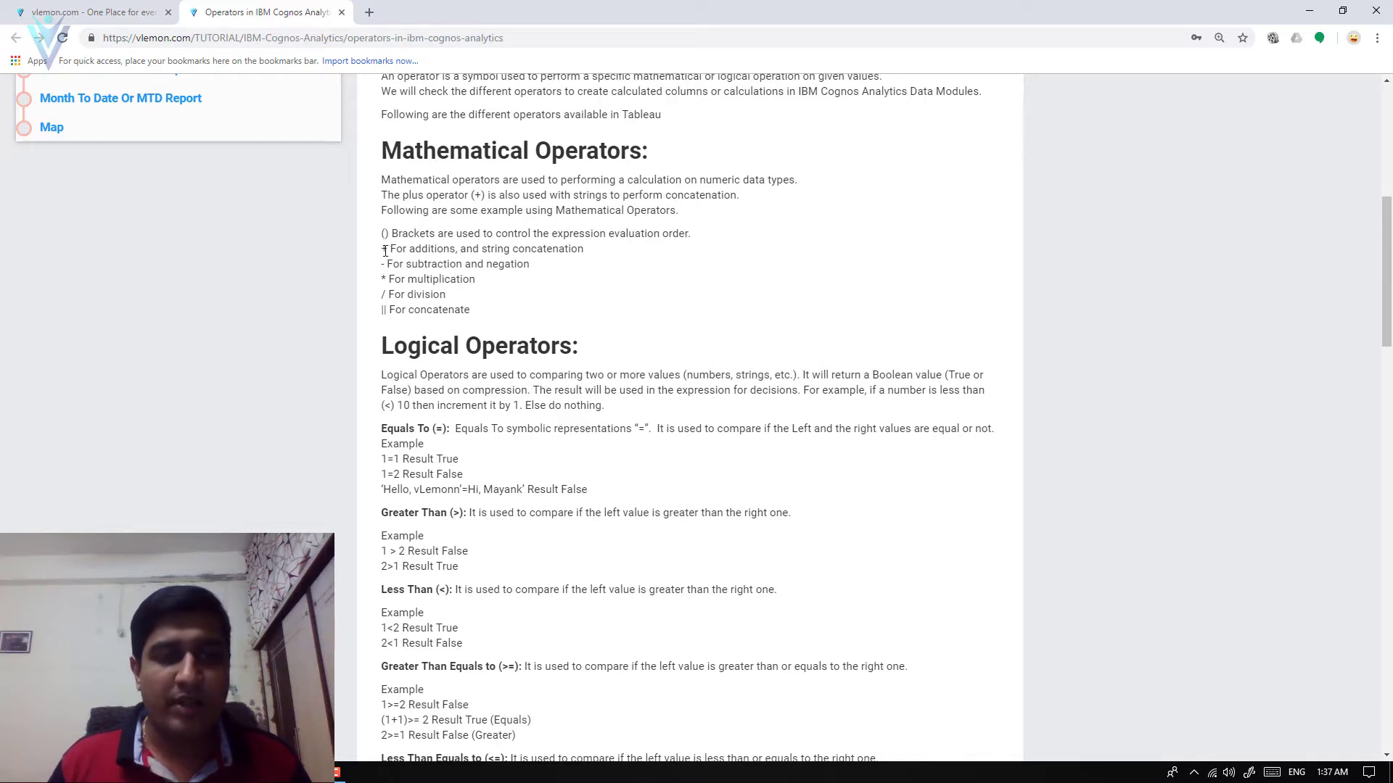
pyautogui.moveTo(385, 251); pyautogui.dragTo(378, 319)
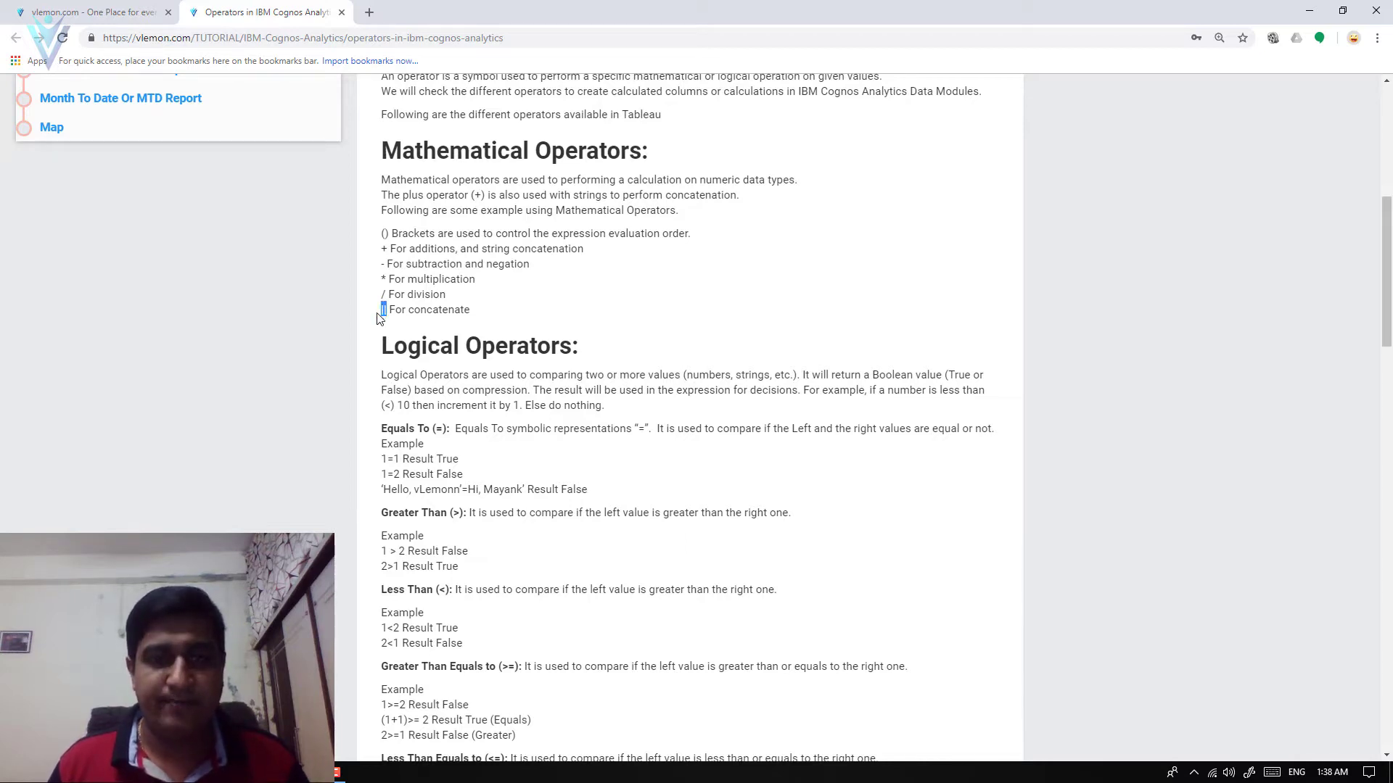
pyautogui.moveTo(493, 314); pyautogui.dragTo(367, 241)
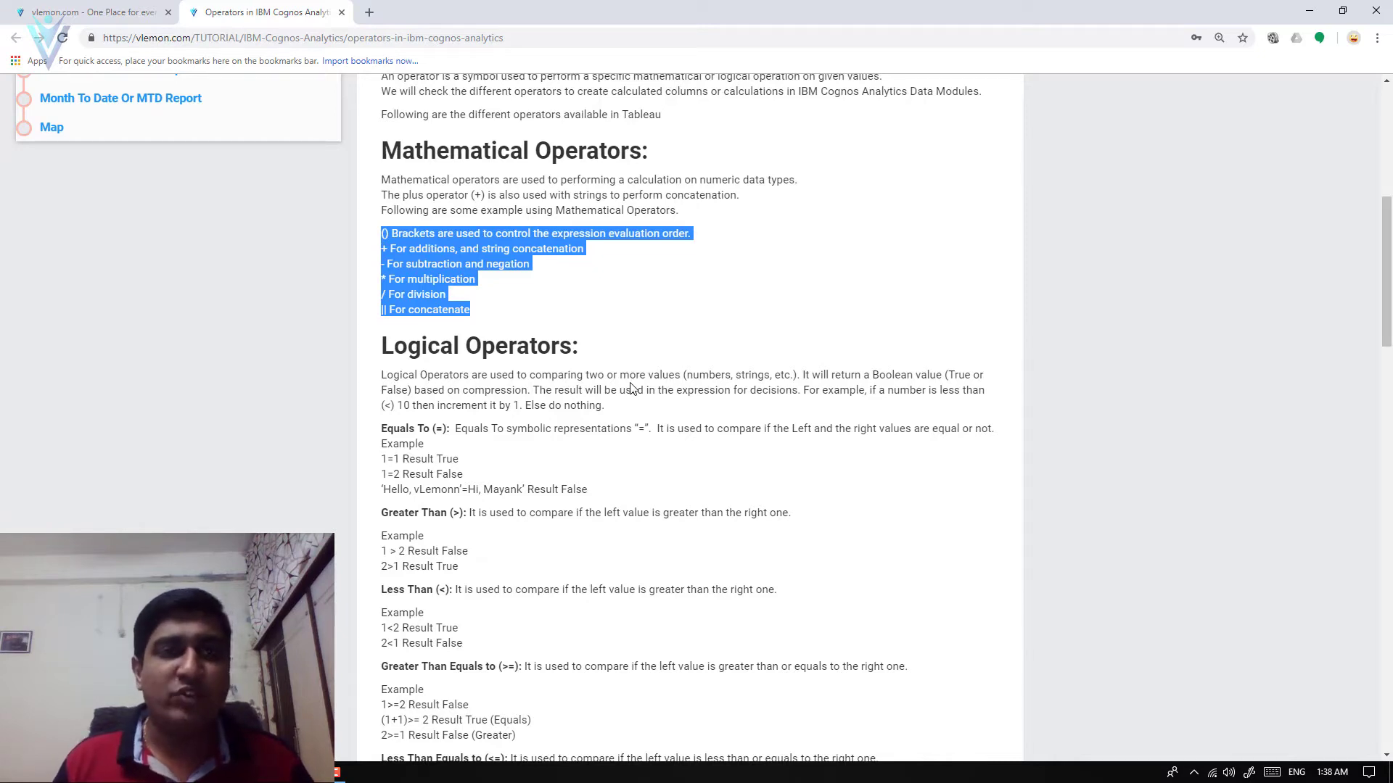
# - Switch to IBM Cognos Analytics and upload Mobiles.xlsx from the Cognos folder with all its columns included
pyautogui.hotkey('alt', 'Tab')
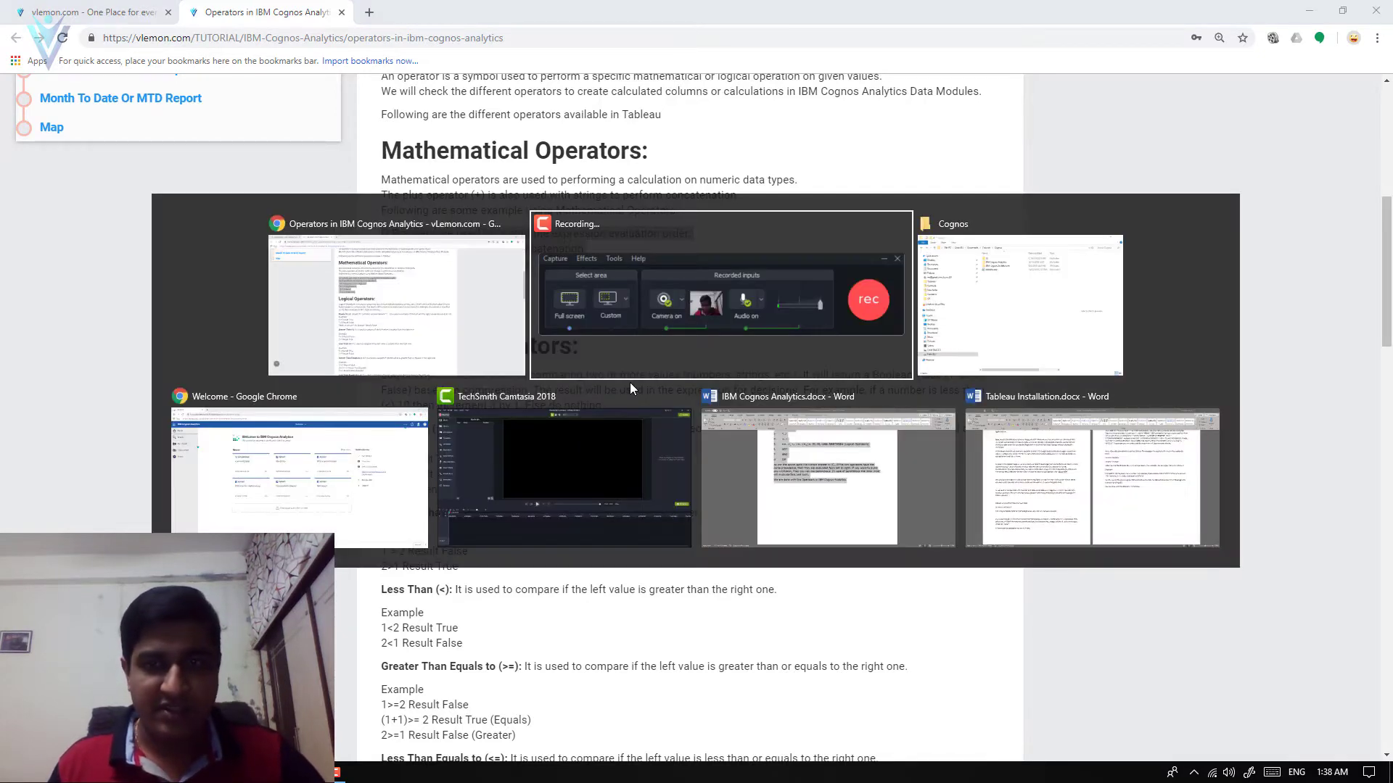
pyautogui.hotkey('alt', 'Tab')
pyautogui.hotkey('alt', 'Tab')
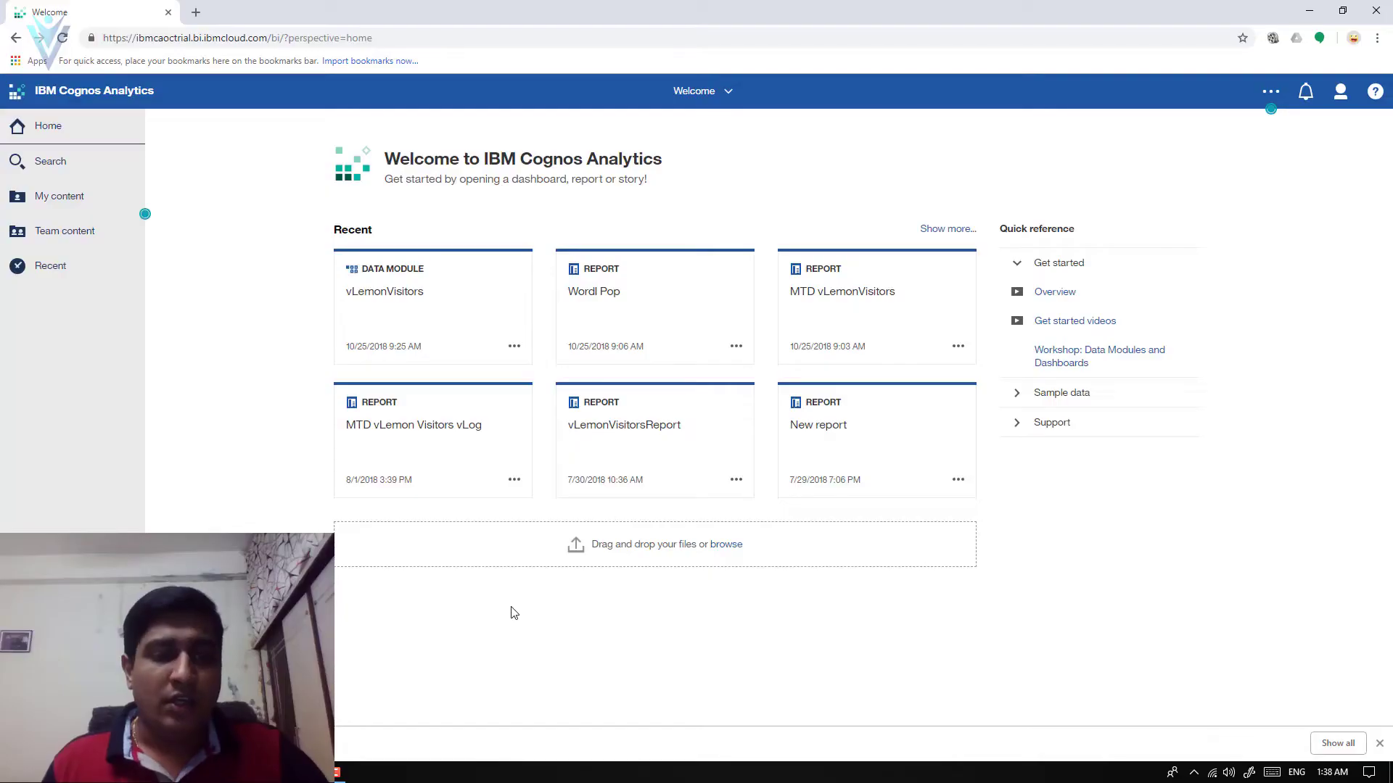
pyautogui.hotkey('alt', 'Tab')
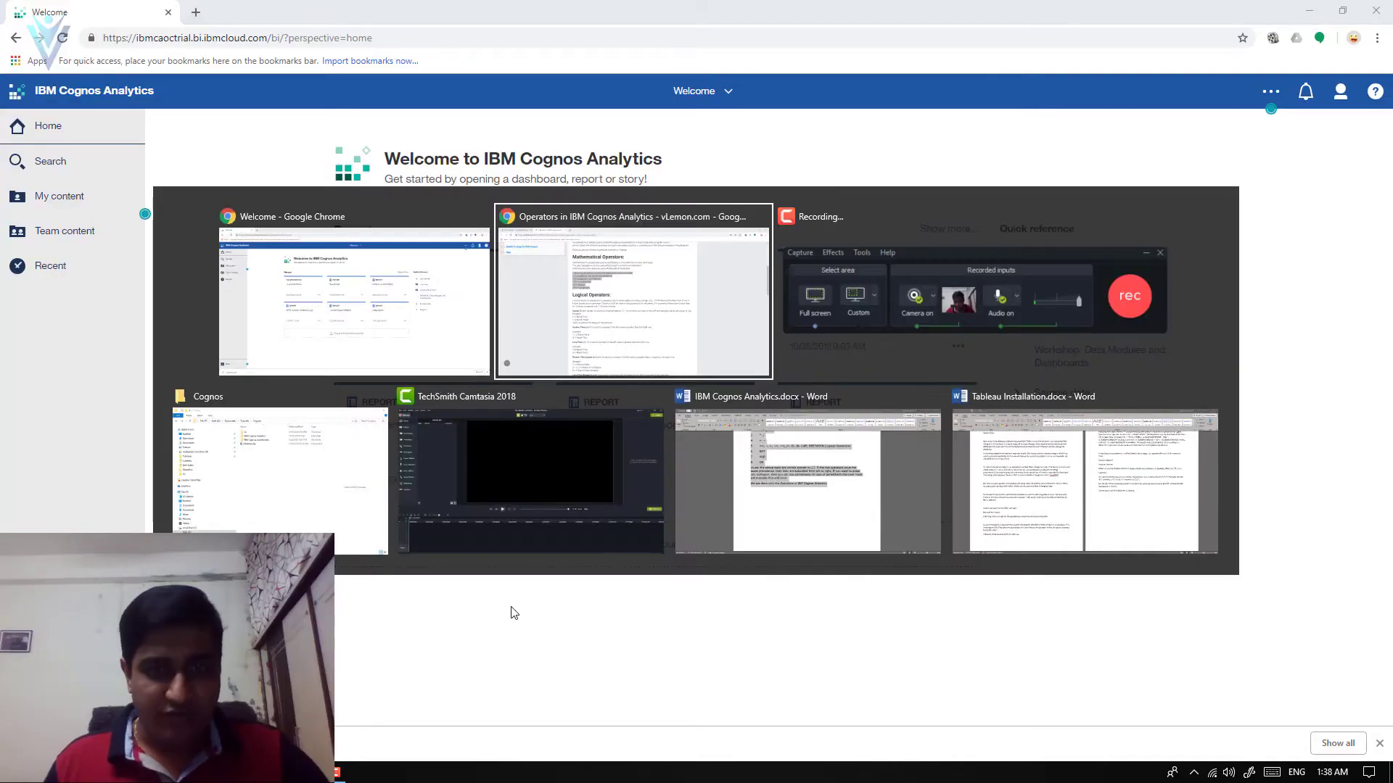
pyautogui.hotkey('alt', 'Tab')
pyautogui.hotkey('alt', 'Tab')
pyautogui.hotkey('alt', 'Tab')
pyautogui.hotkey('alt', 'shift', 'Tab')
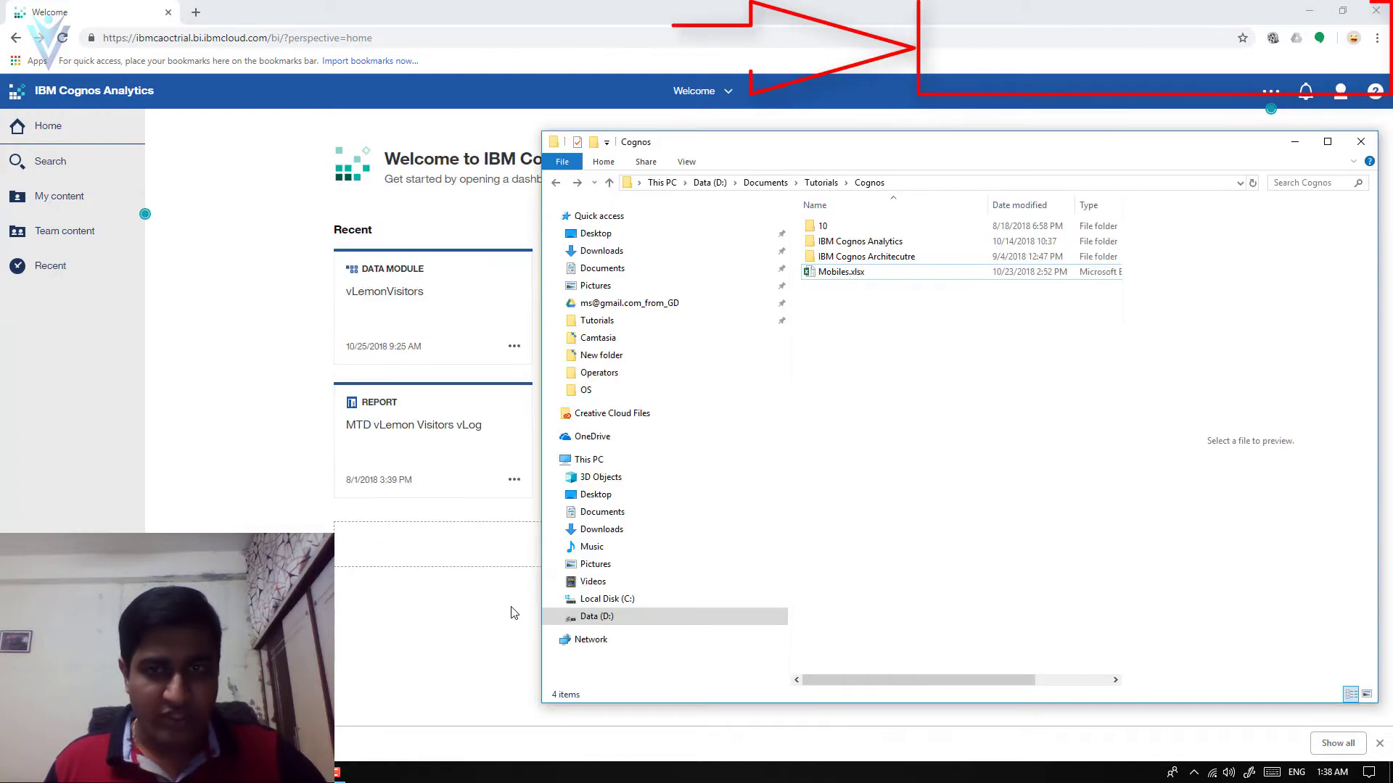
pyautogui.moveTo(841, 272); pyautogui.dragTo(290, 424)
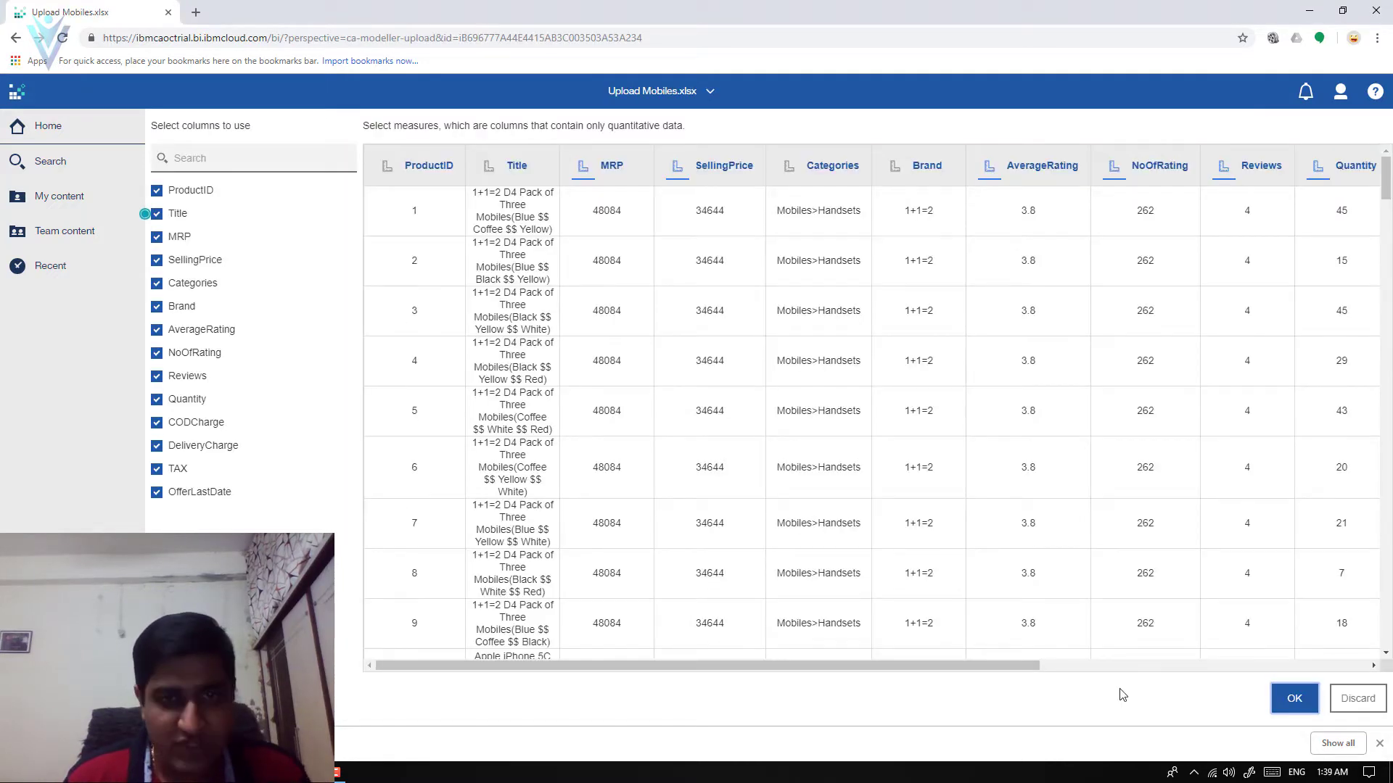
pyautogui.click(1285, 698)
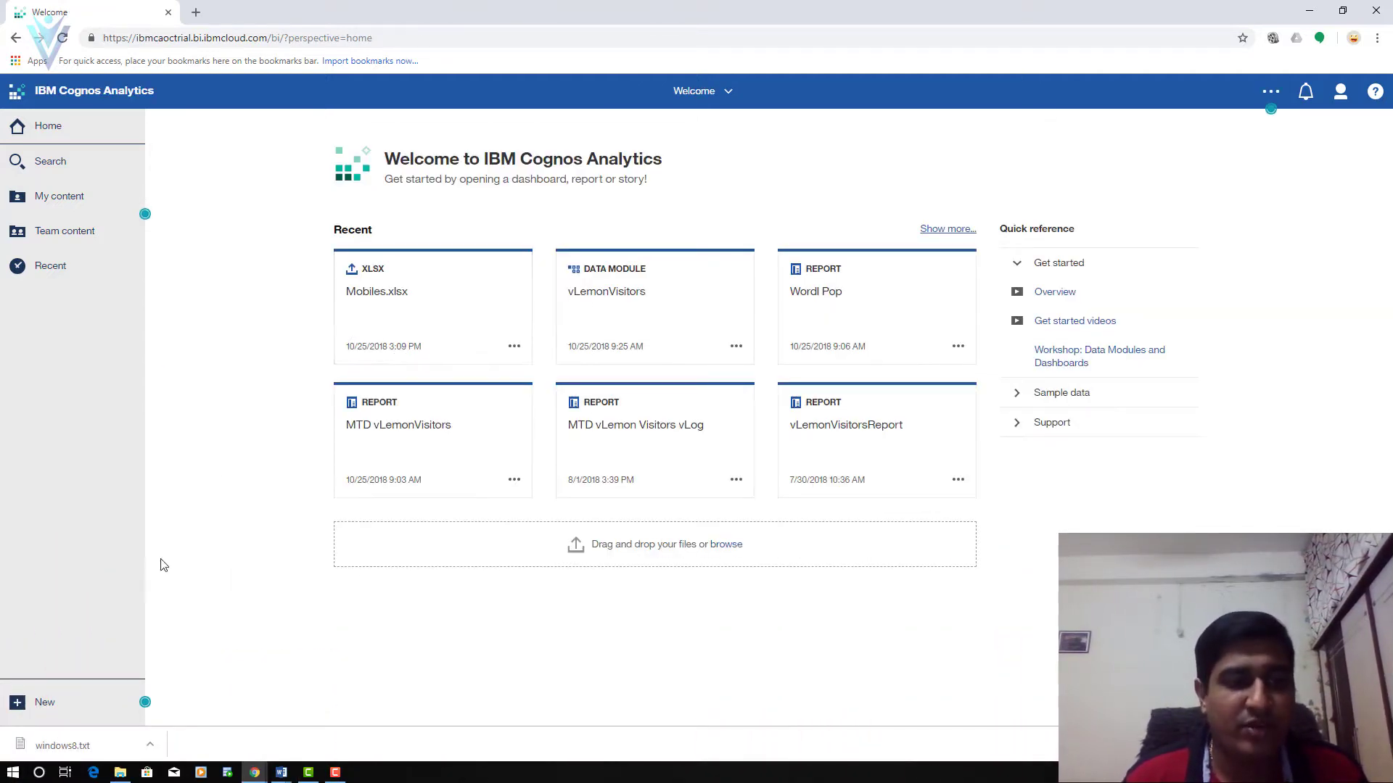
# - Create a new data module using the uploaded file Mobiles.xlsx as its source
pyautogui.click(48, 702)
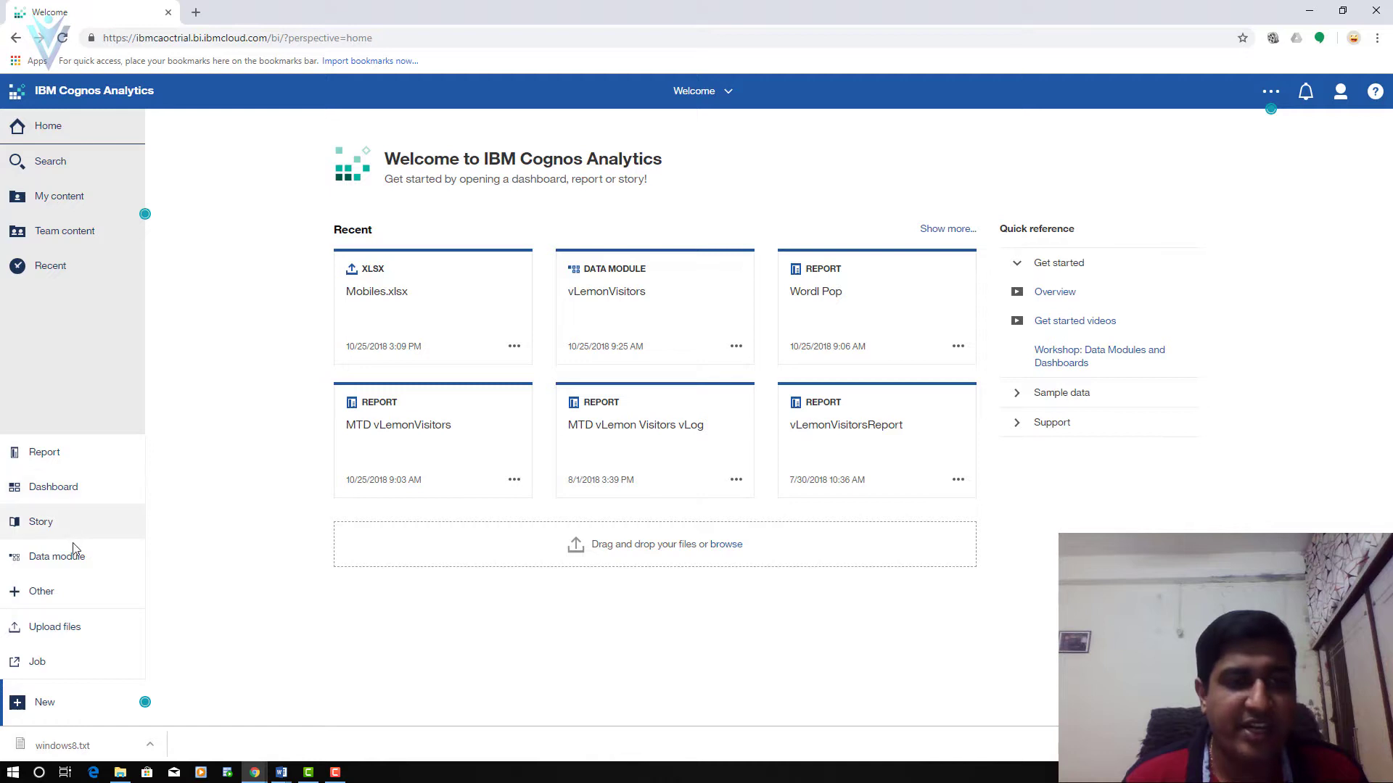
pyautogui.click(81, 560)
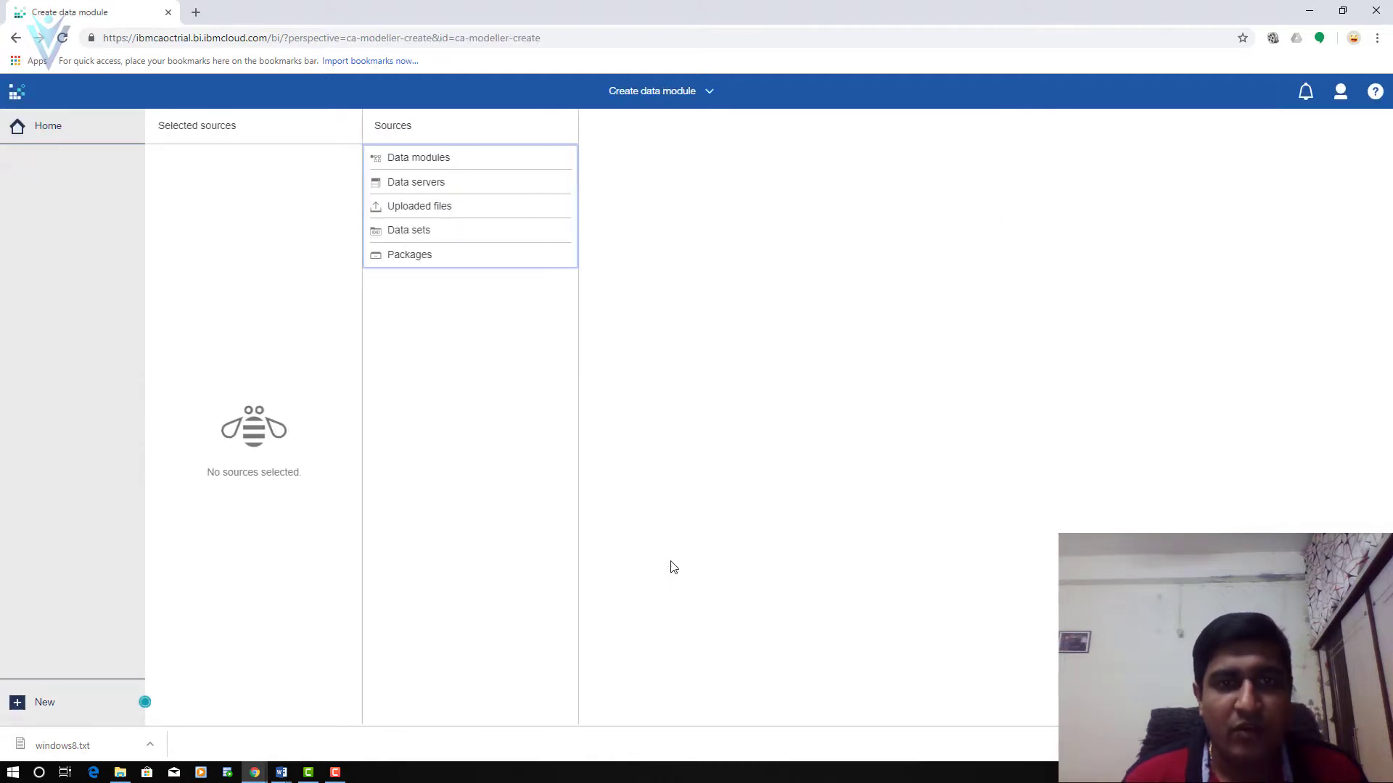
pyautogui.click(419, 206)
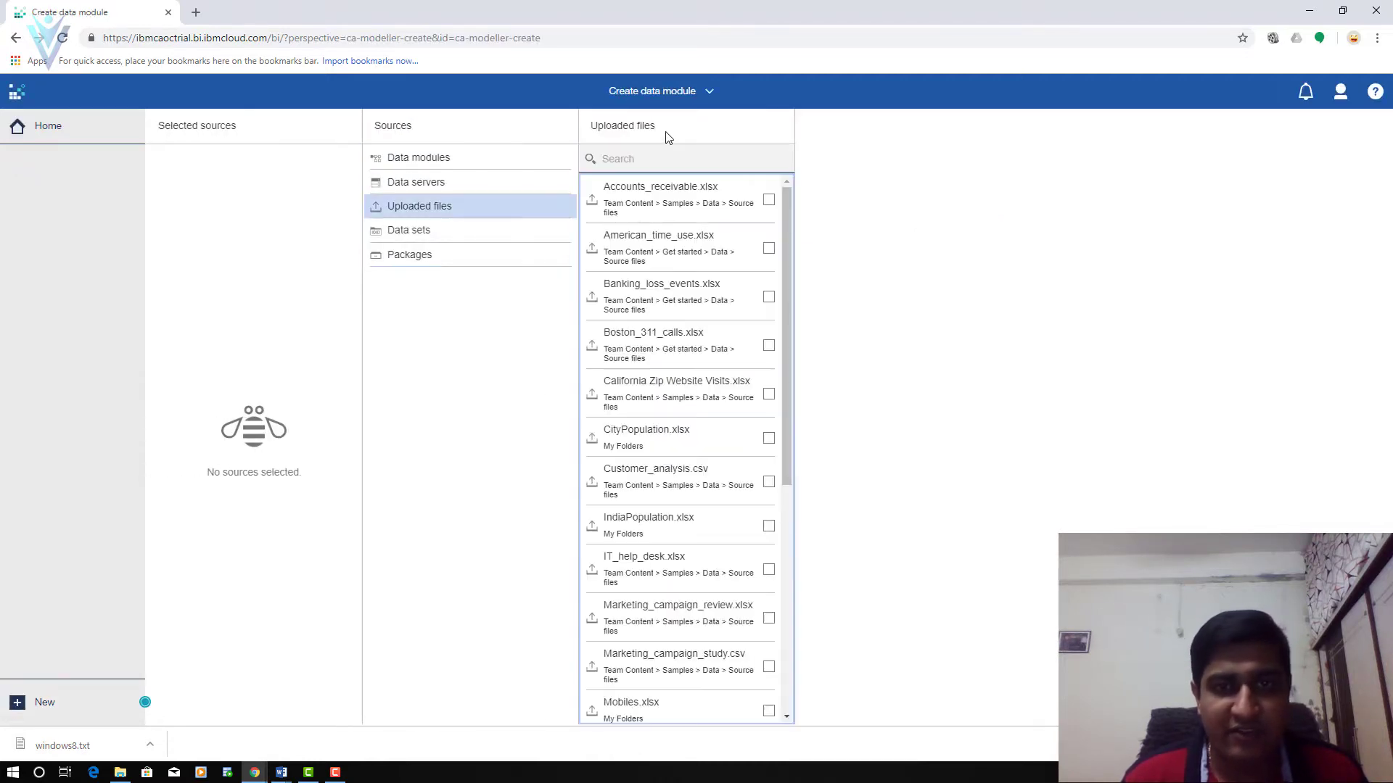
pyautogui.click(674, 164)
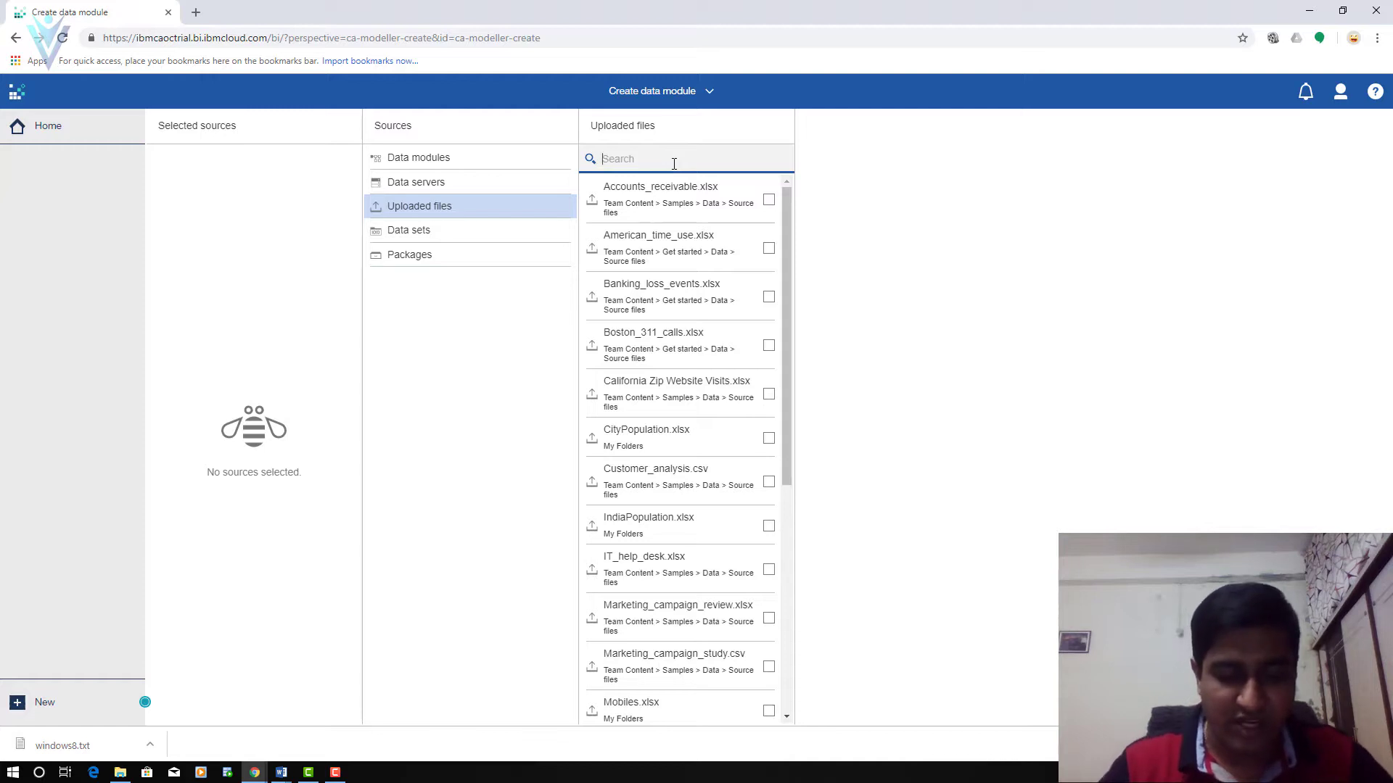
pyautogui.write('Mobi')
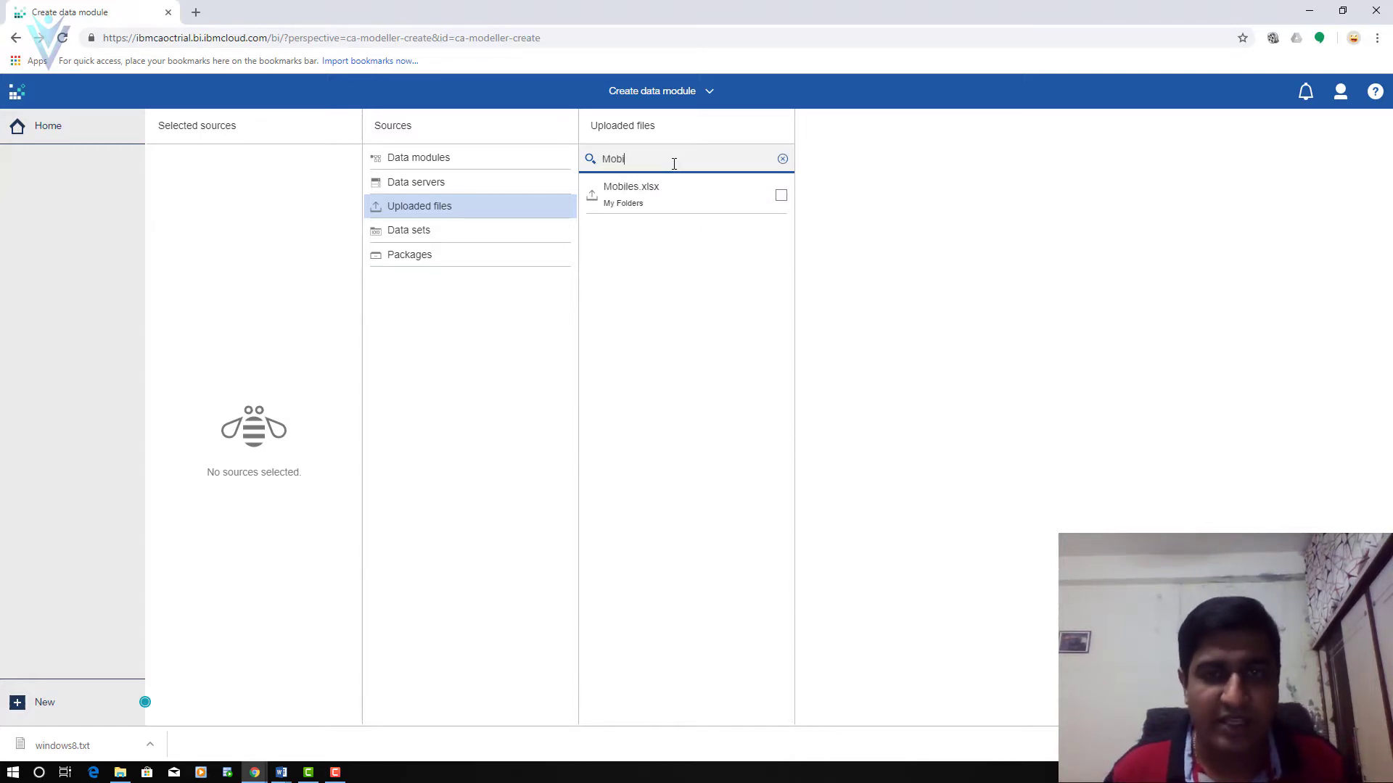
pyautogui.click(781, 195)
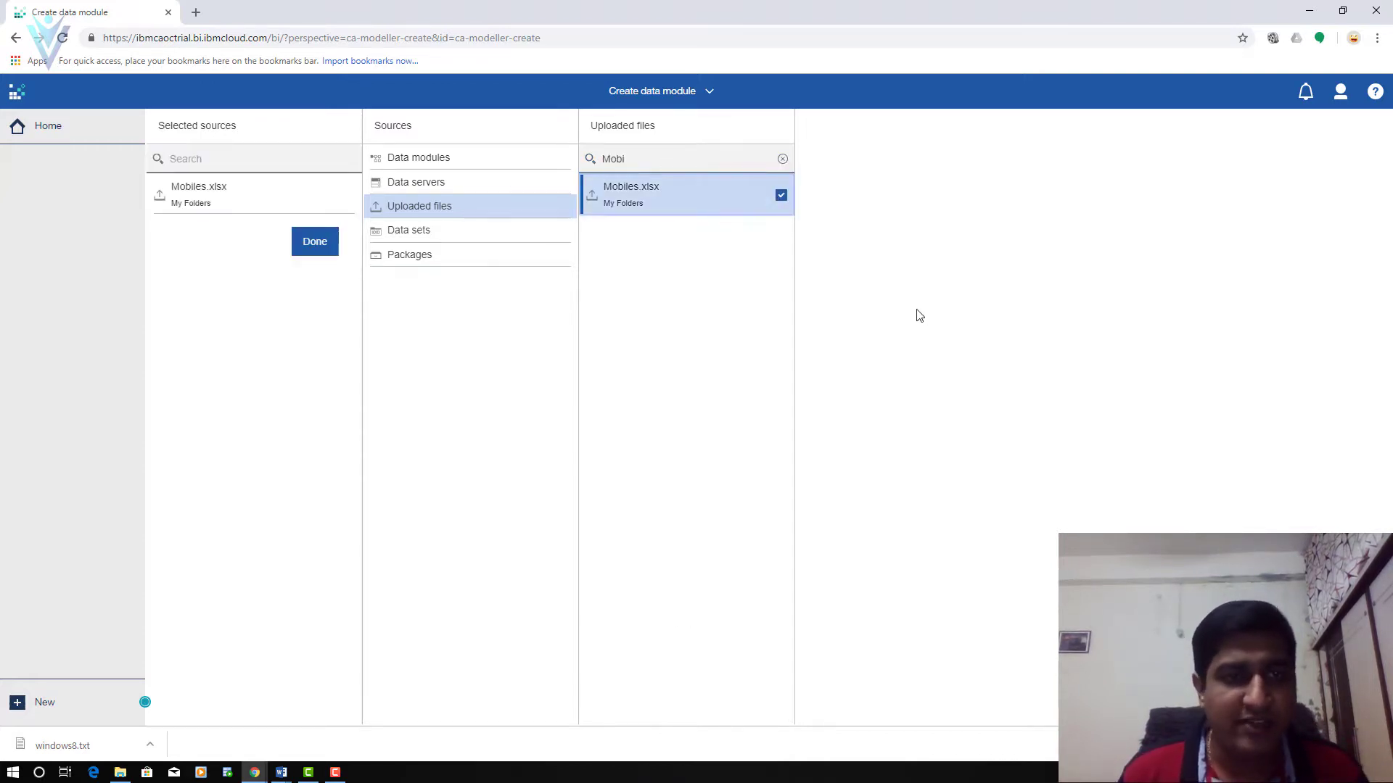
pyautogui.click(316, 248)
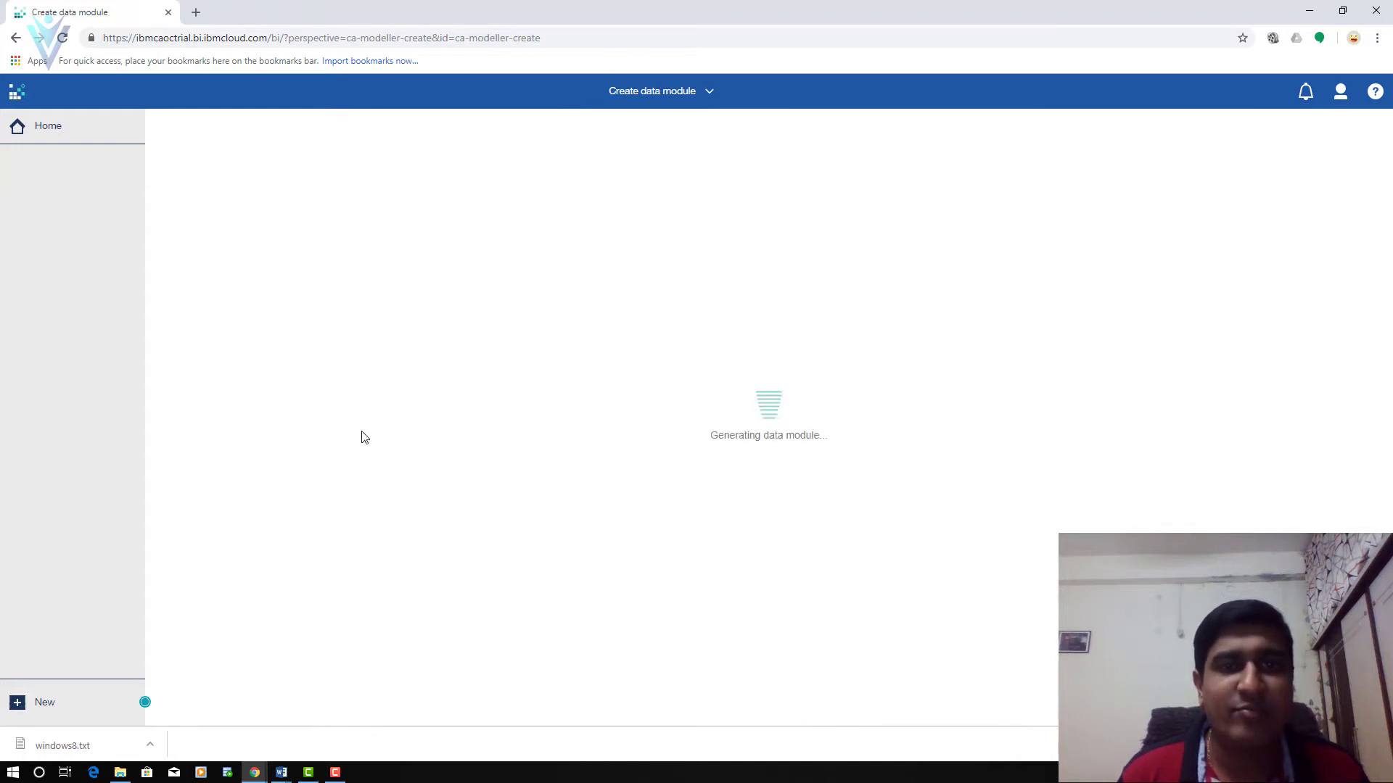
# - Add the Mobiles.xlsx source to the new data module and show the resulting table's columns and data
pyautogui.moveTo(102, 187); pyautogui.dragTo(309, 229)
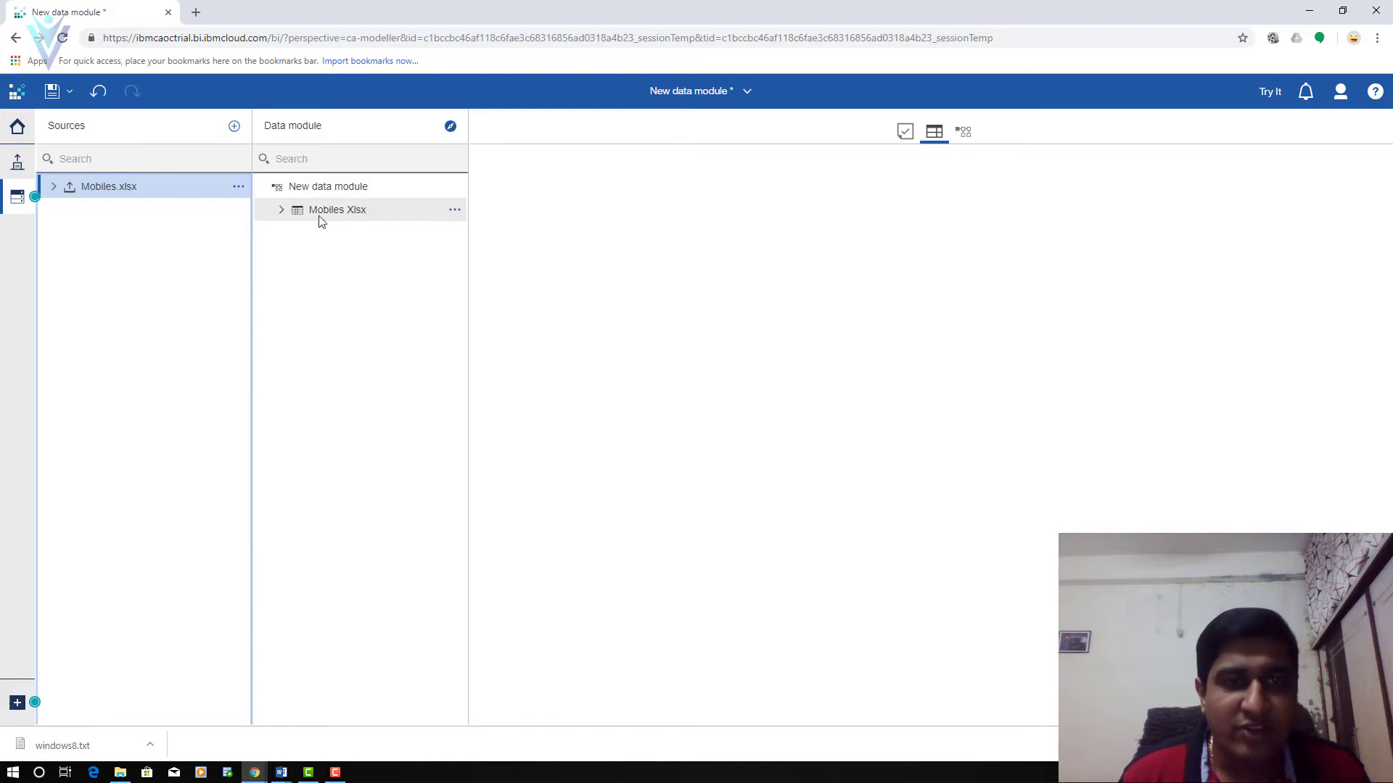
pyautogui.click(282, 211)
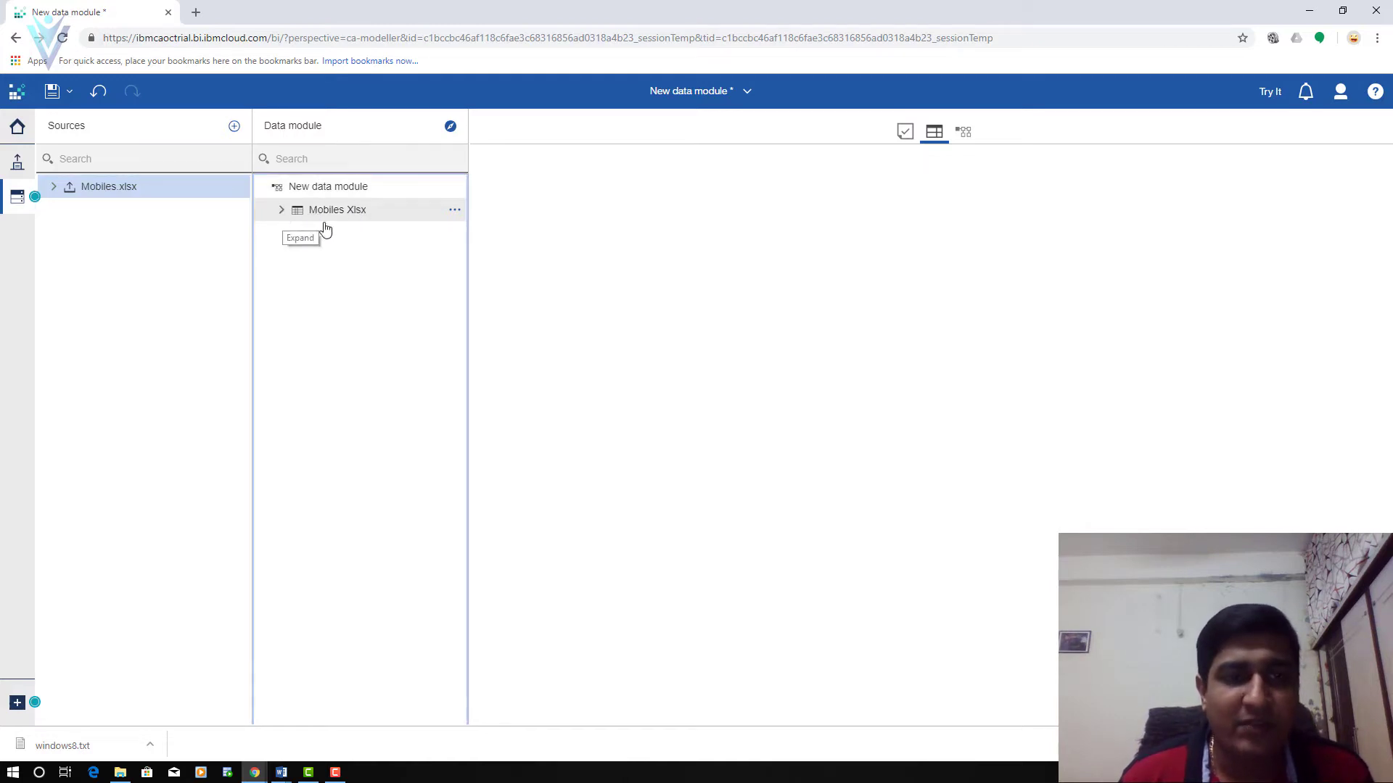
pyautogui.click(358, 217)
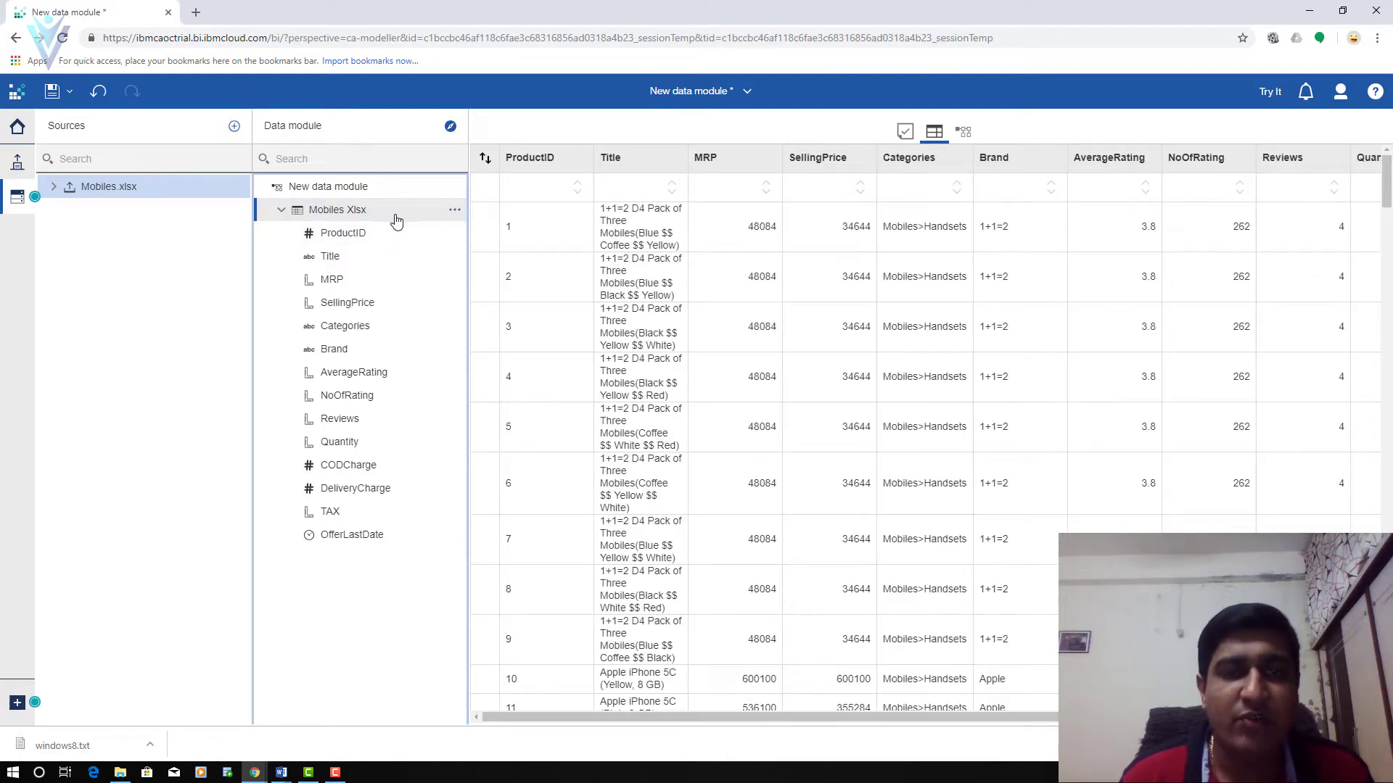
# - Start a new calculation on the Mobiles Xlsx table and look through the columns available to it
pyautogui.click(454, 214)
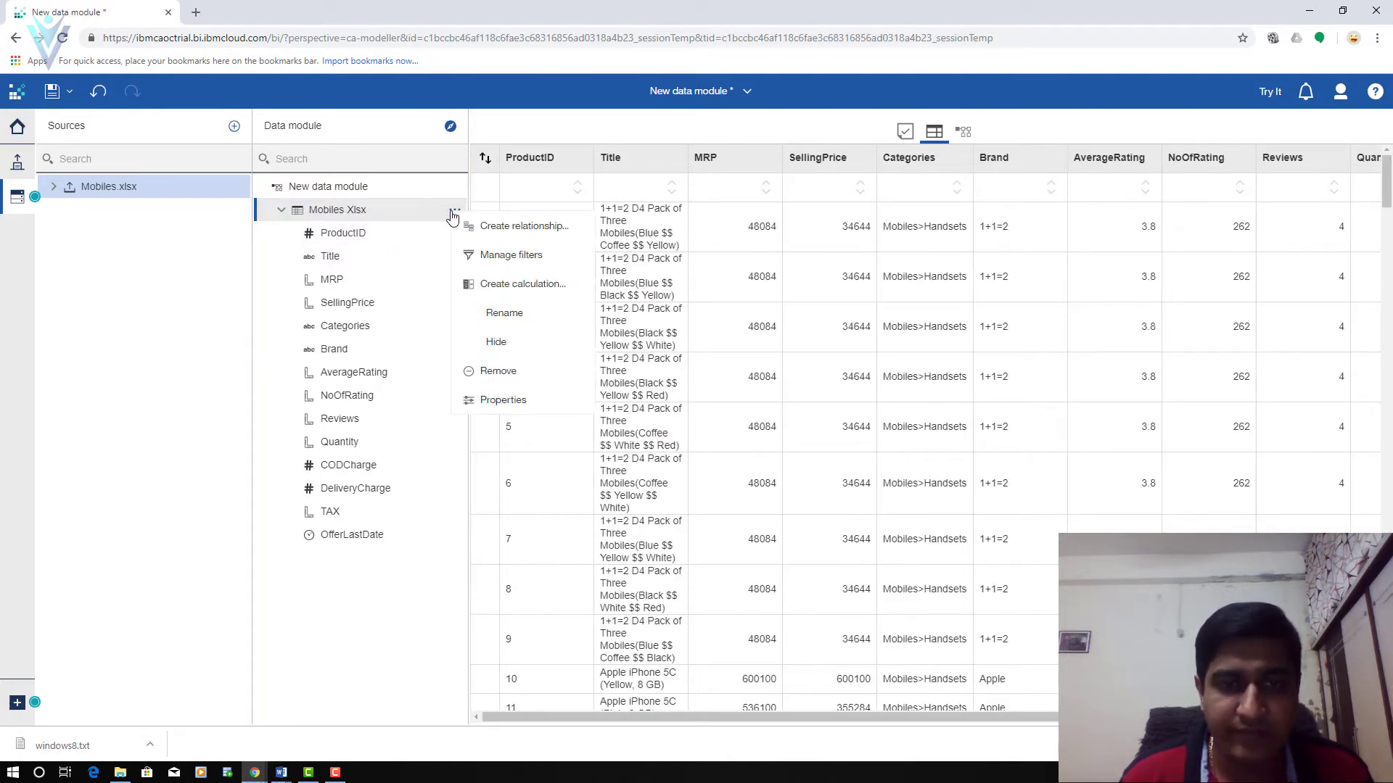
pyautogui.click(505, 290)
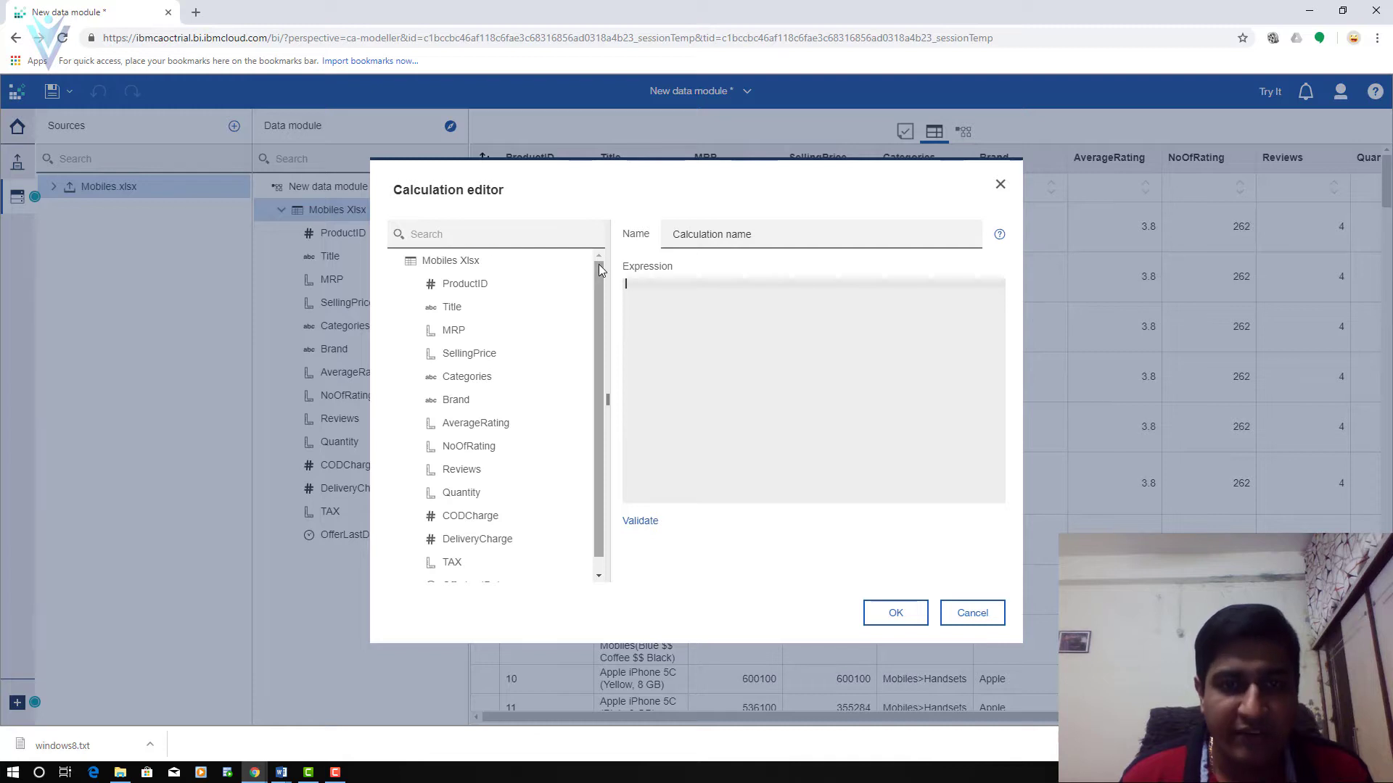
pyautogui.scroll(-1, 598, 276)
pyautogui.scroll(1, 579, 273)
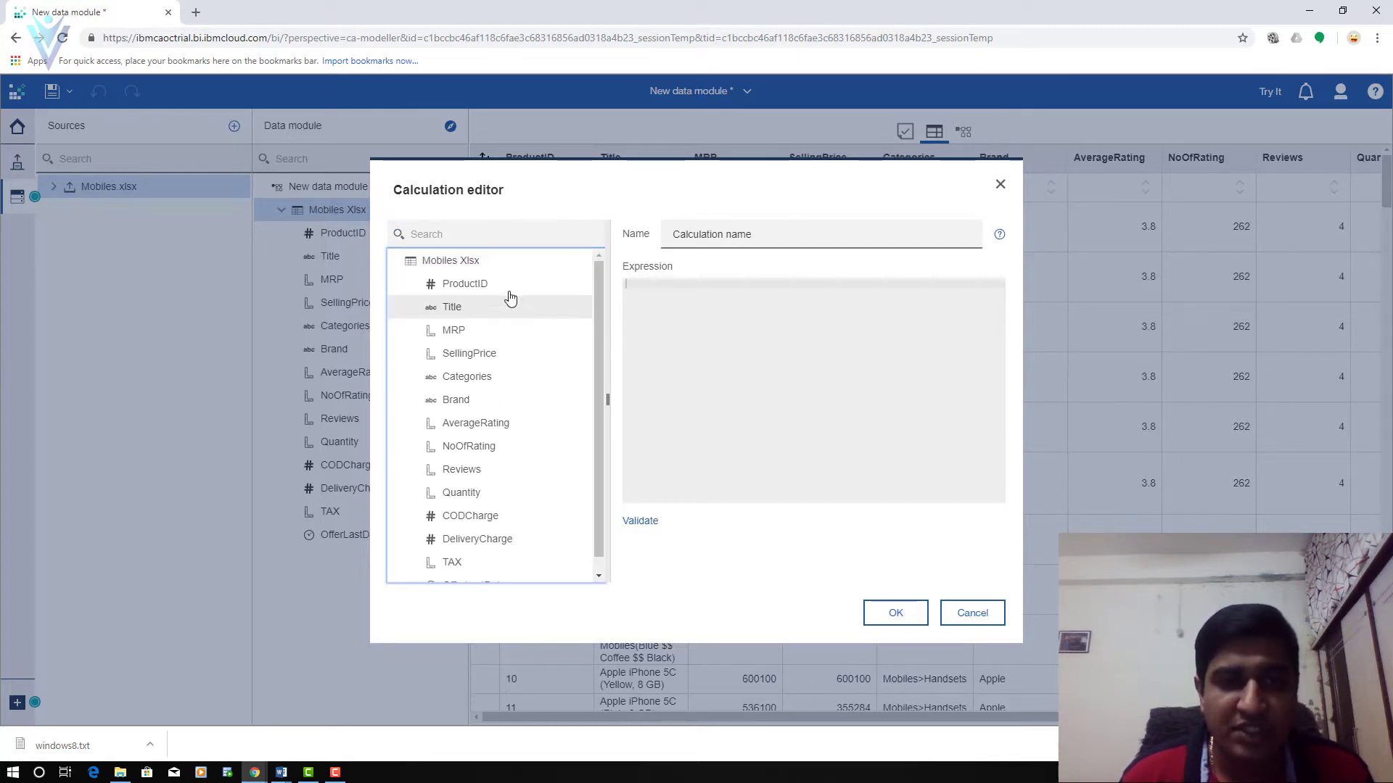
# - Search the calculation editor's column list for MRP, and clear the search
pyautogui.click(479, 235)
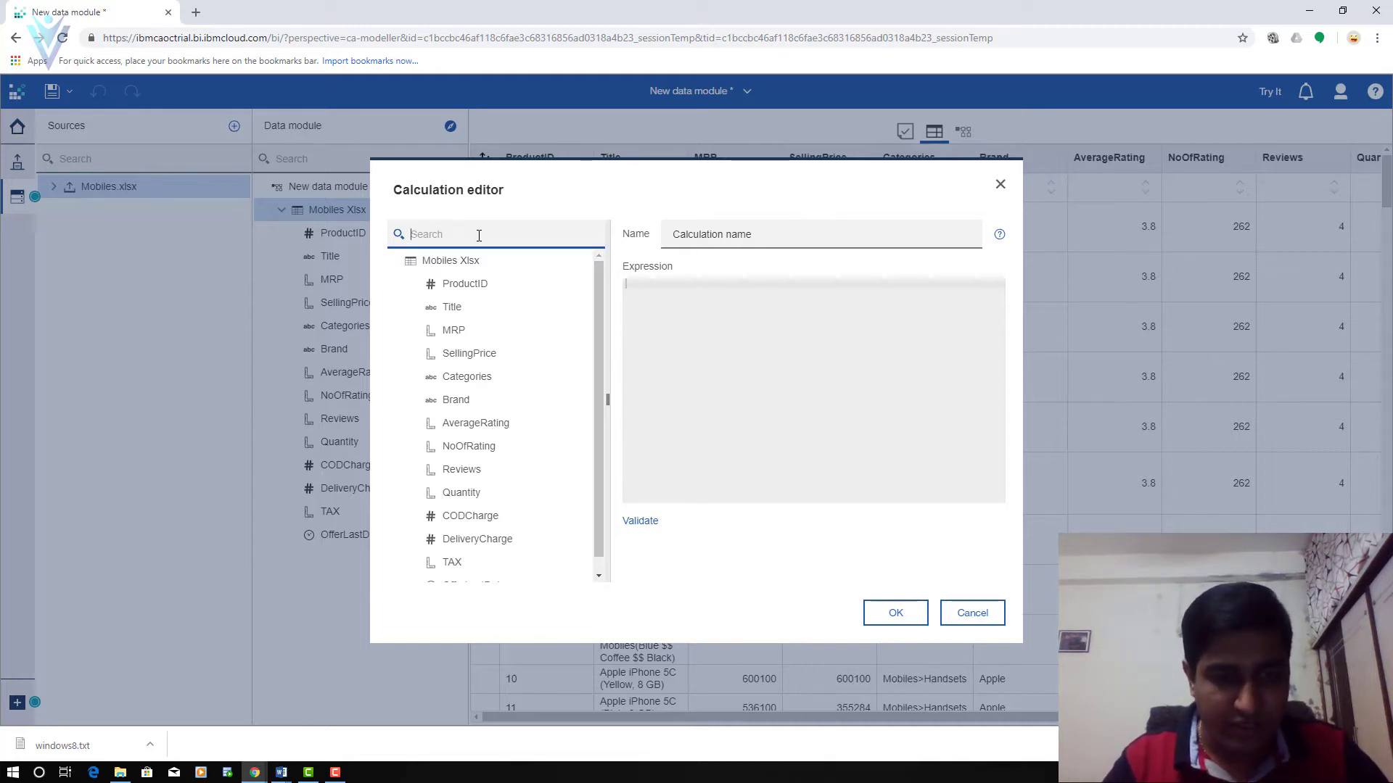
pyautogui.write('MRP')
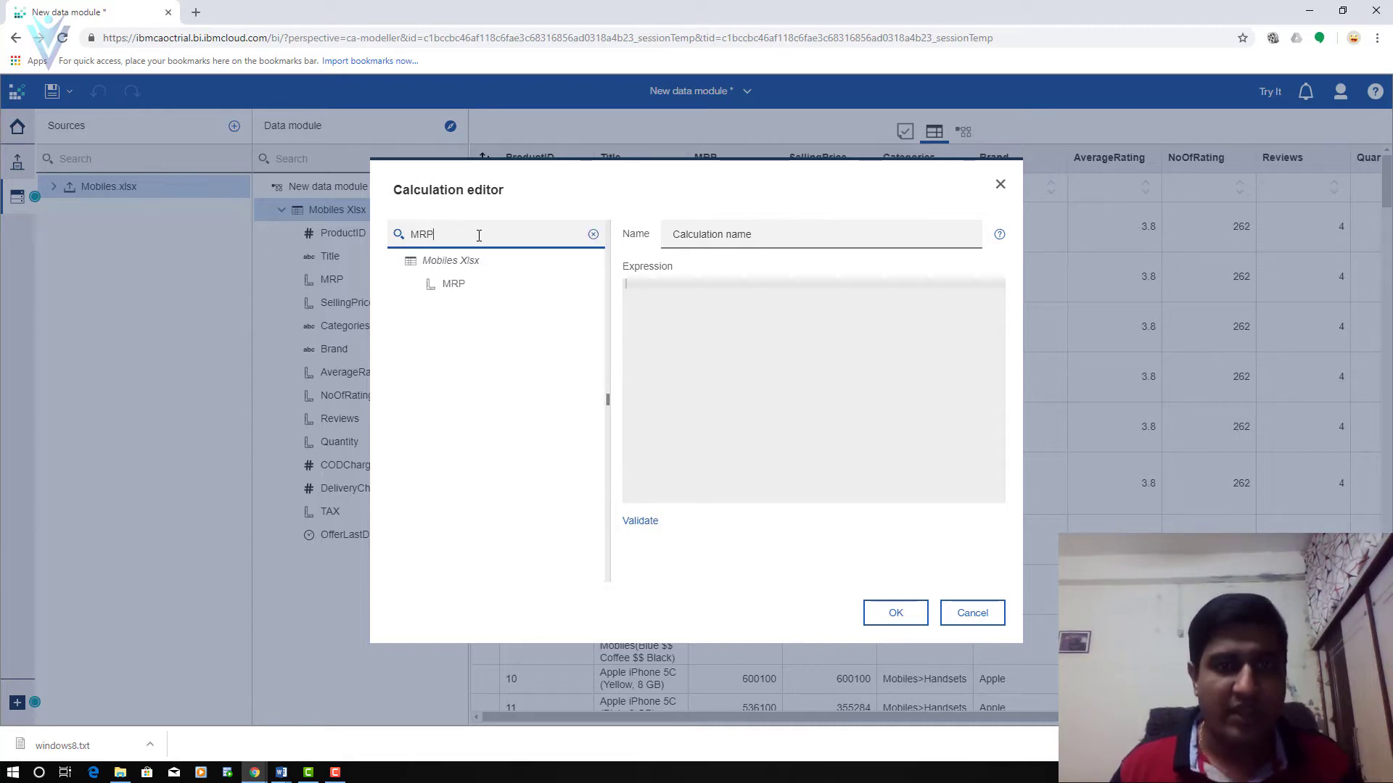
pyautogui.click(593, 235)
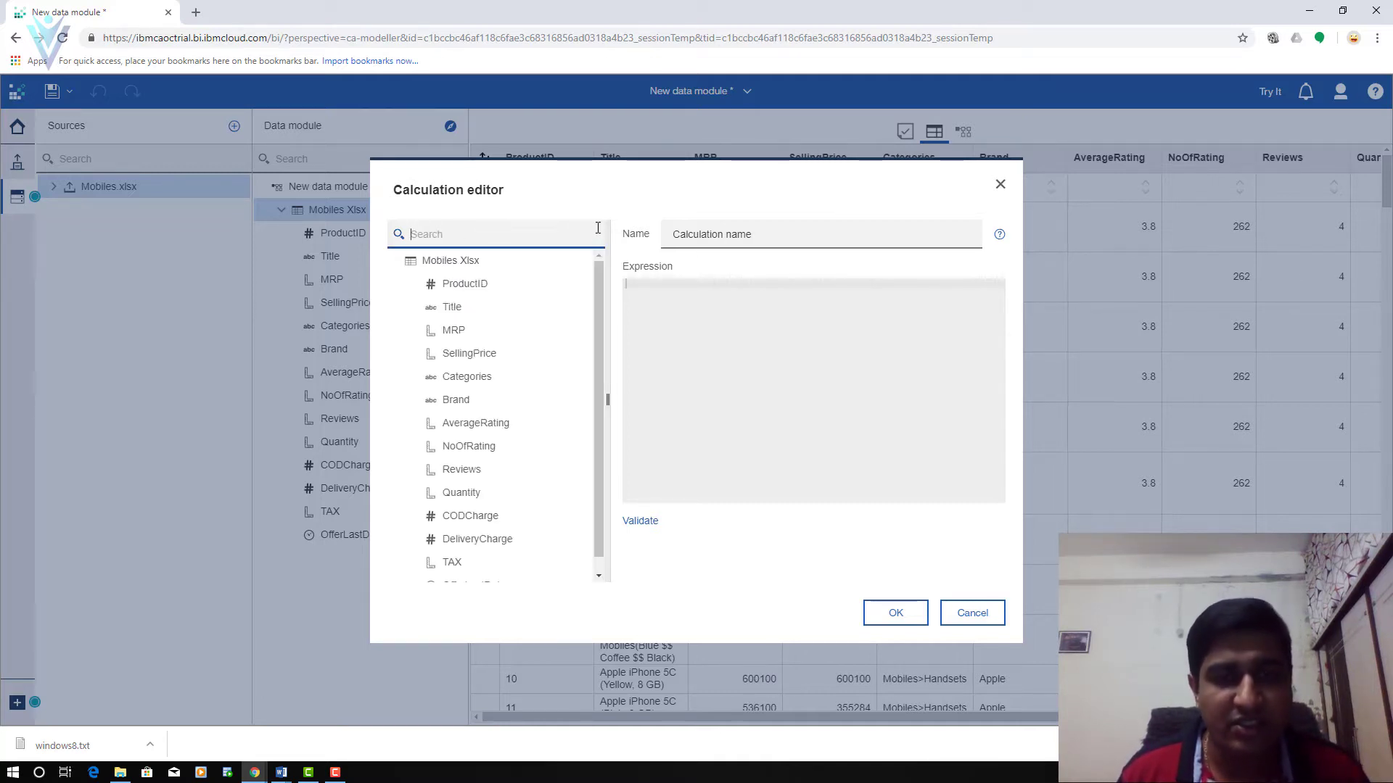
pyautogui.click(796, 232)
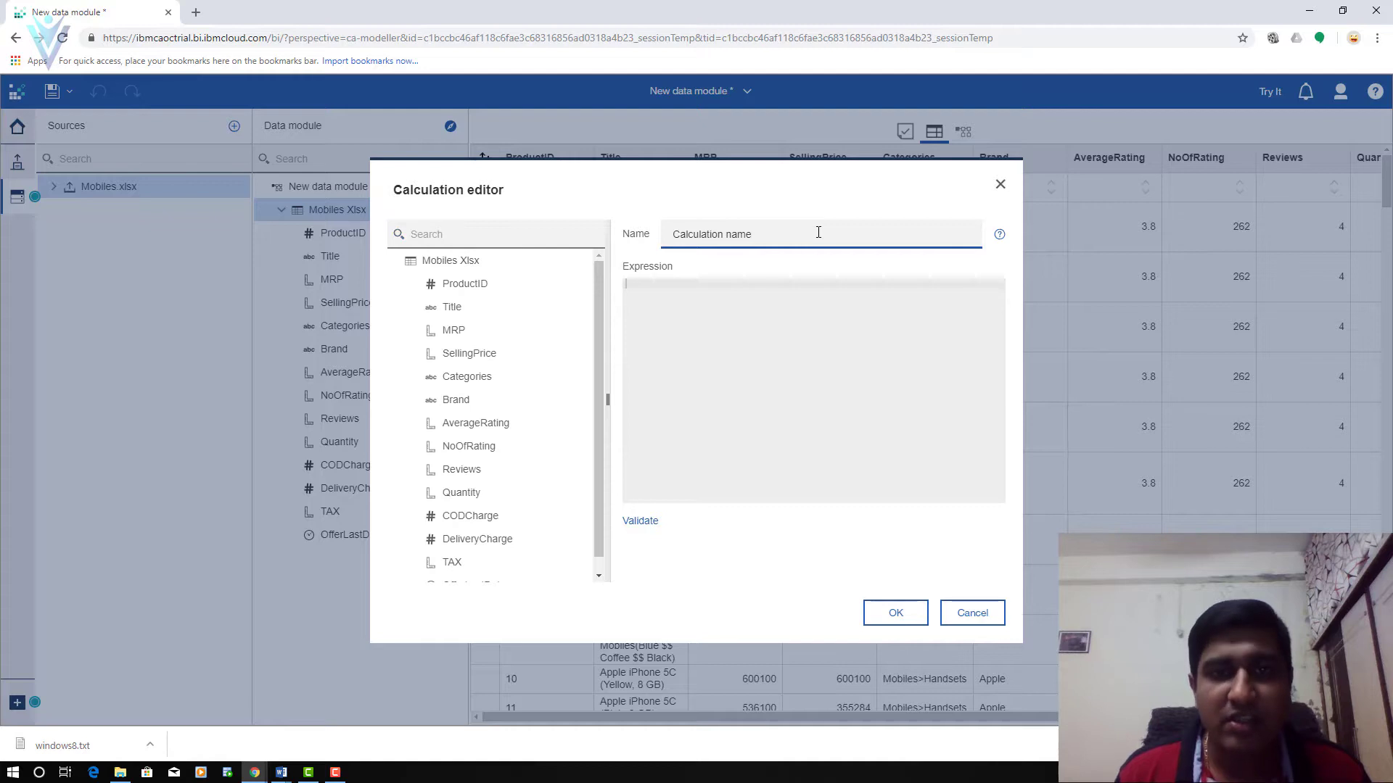
pyautogui.moveTo(818, 232); pyautogui.dragTo(644, 249)
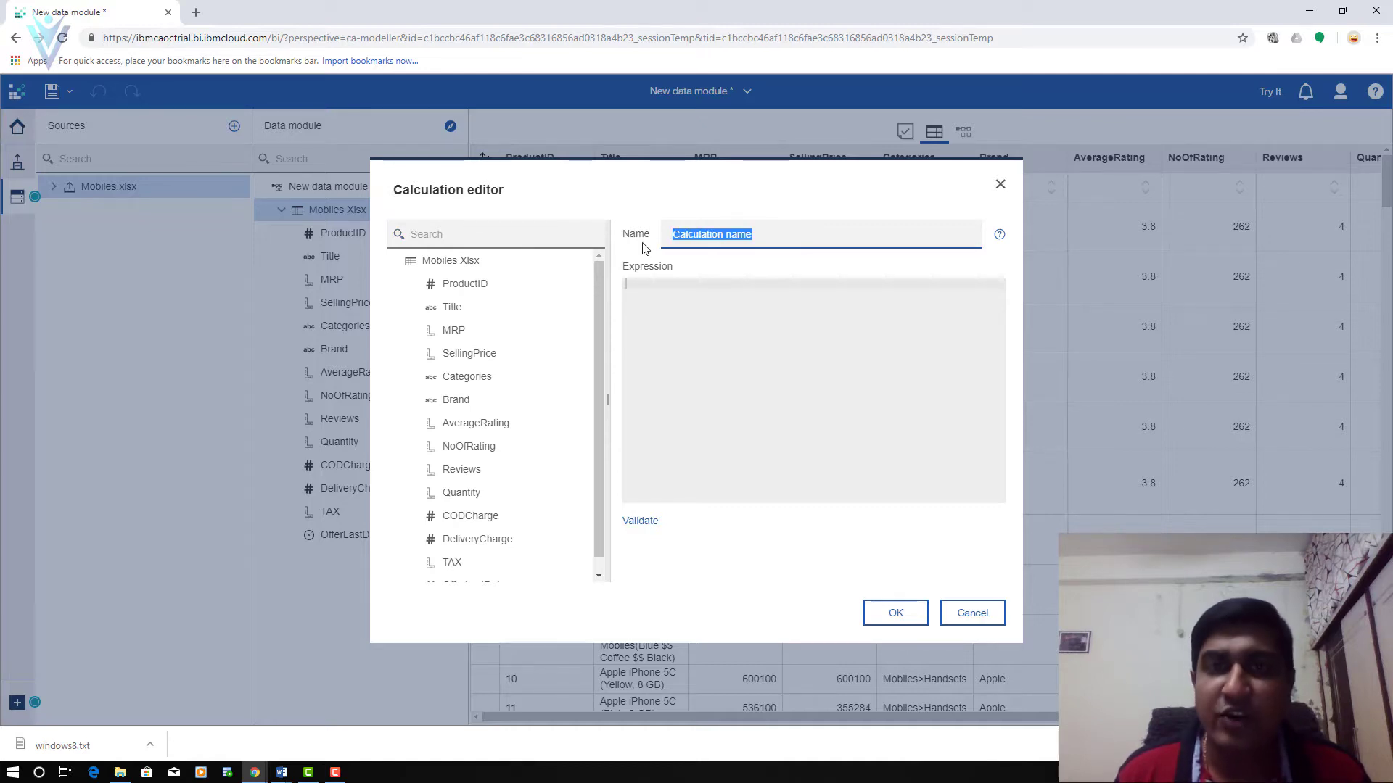
pyautogui.click(712, 312)
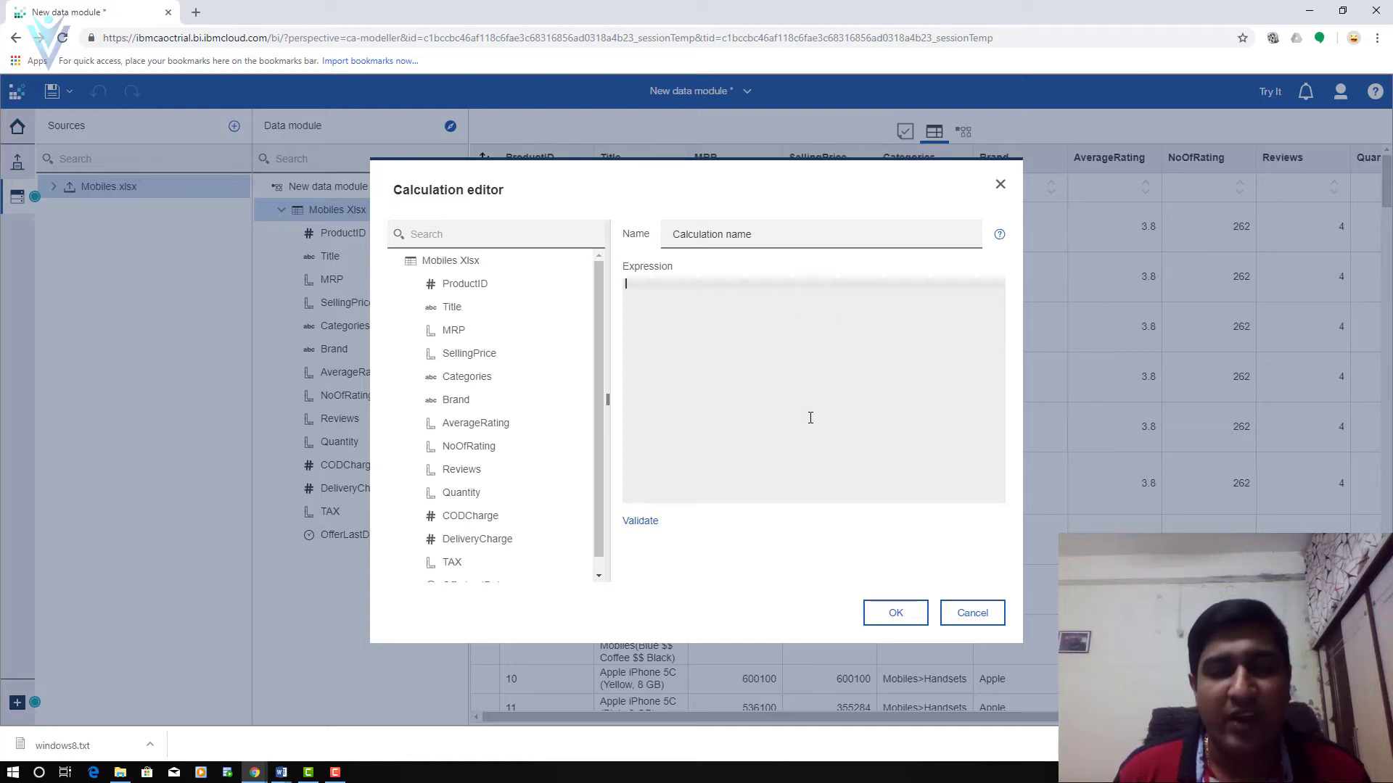
pyautogui.click(801, 337)
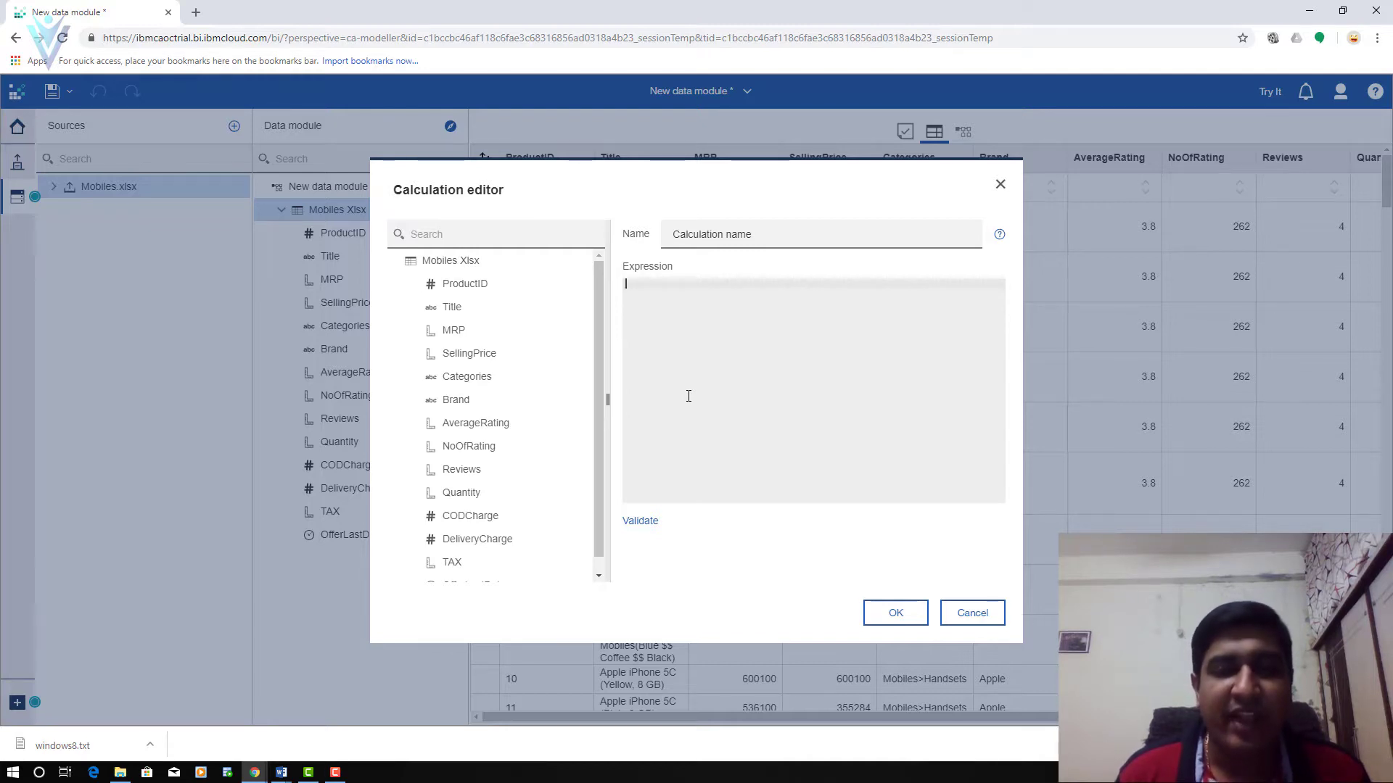
# - Validate the calculation with its expression still empty and read the validation result
pyautogui.click(640, 521)
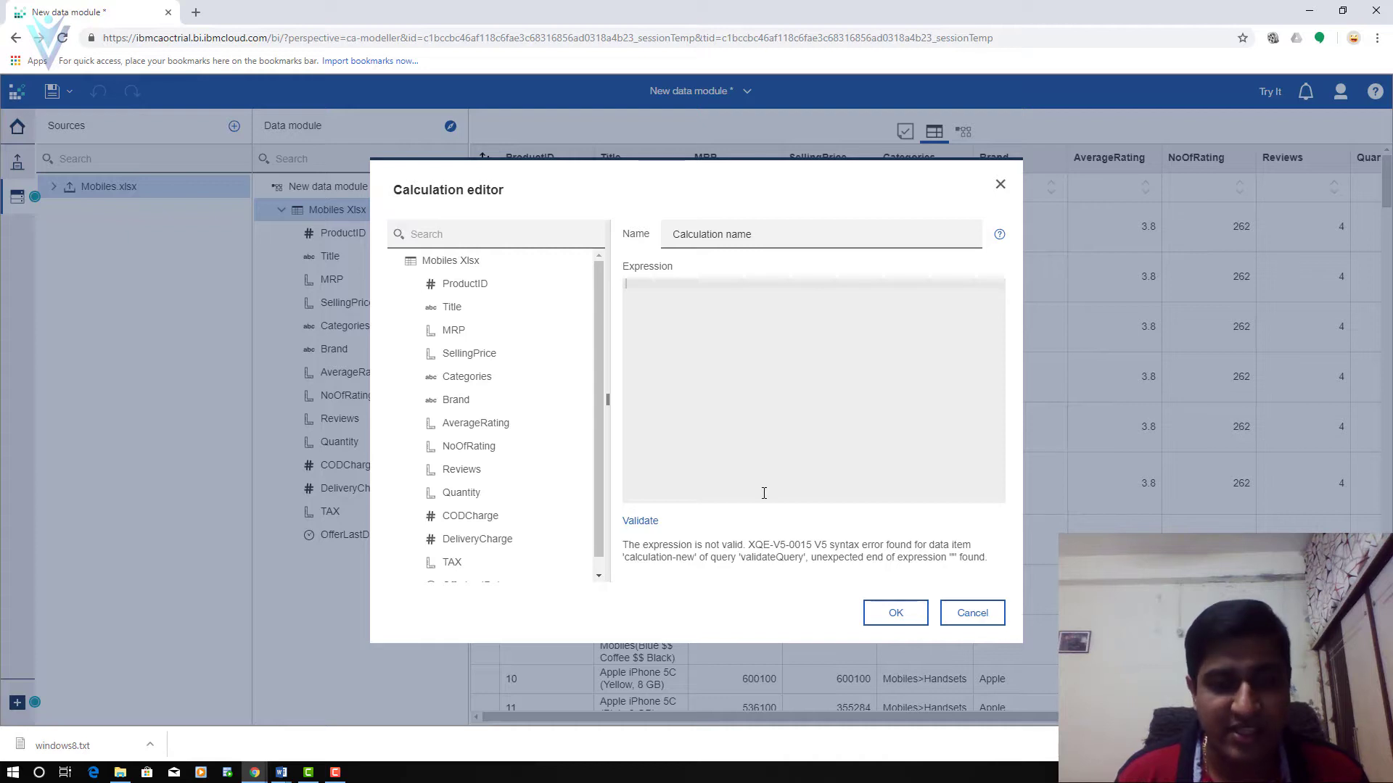
pyautogui.moveTo(627, 545); pyautogui.dragTo(969, 555)
pyautogui.click(754, 377)
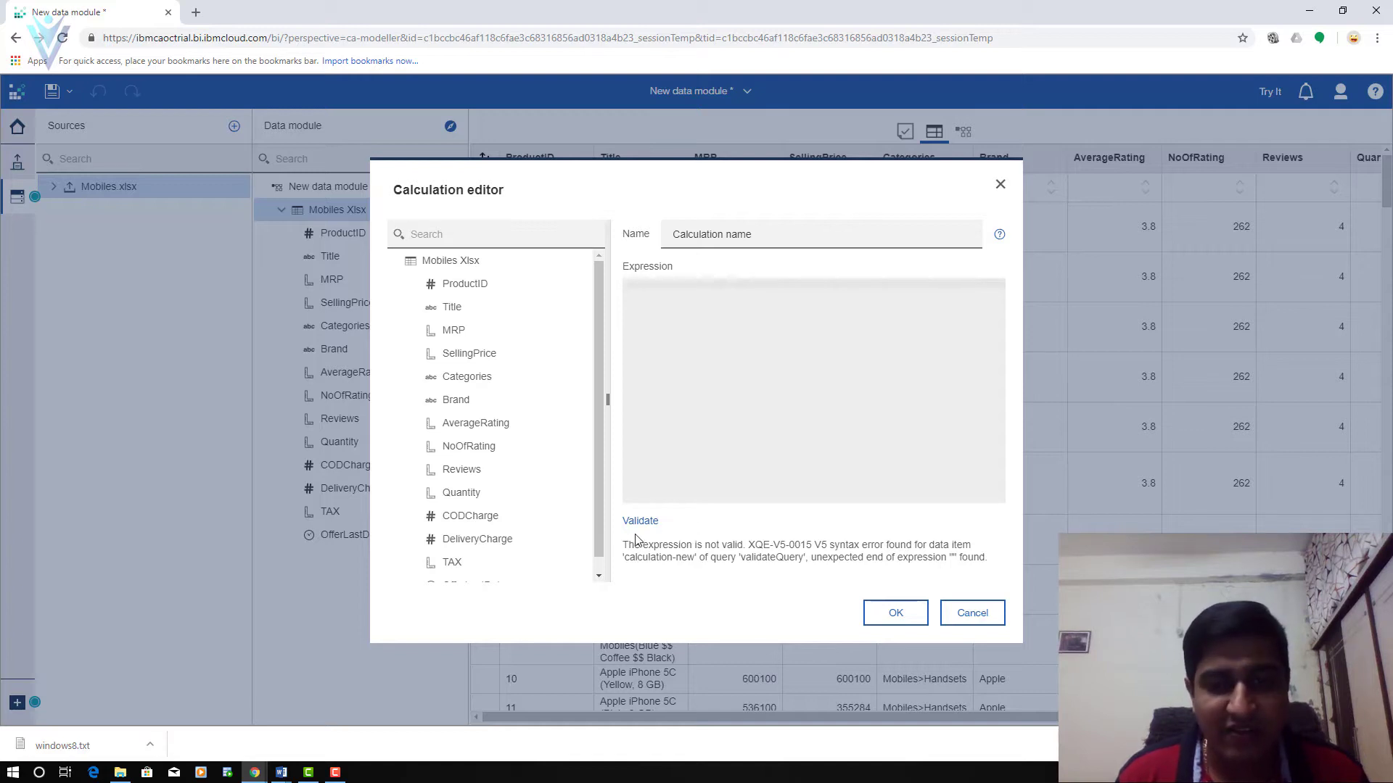
pyautogui.moveTo(625, 543); pyautogui.dragTo(997, 560)
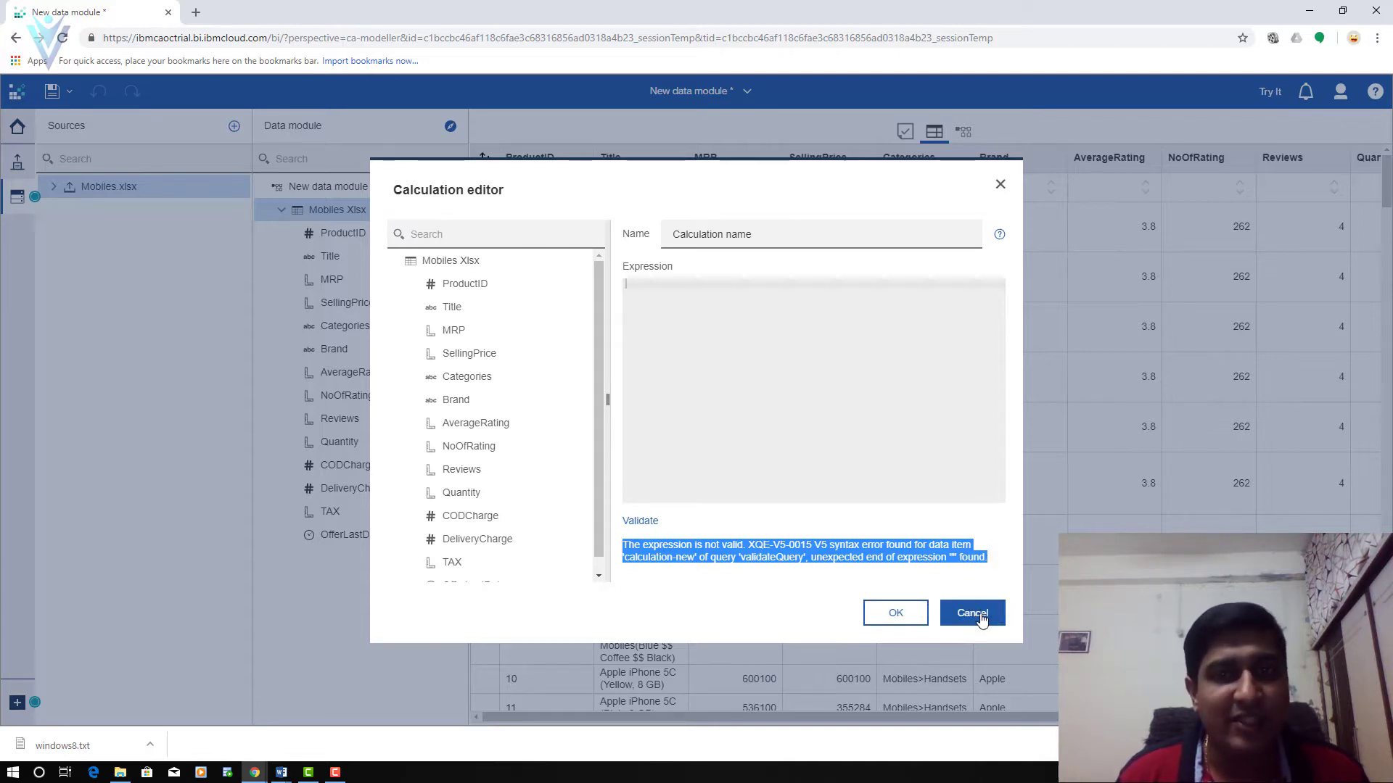
# - Create the calculation MyFirstCalculation with the expression 1+1 and move it to the beginning of the Mobiles Xlsx table's columns
pyautogui.click(727, 342)
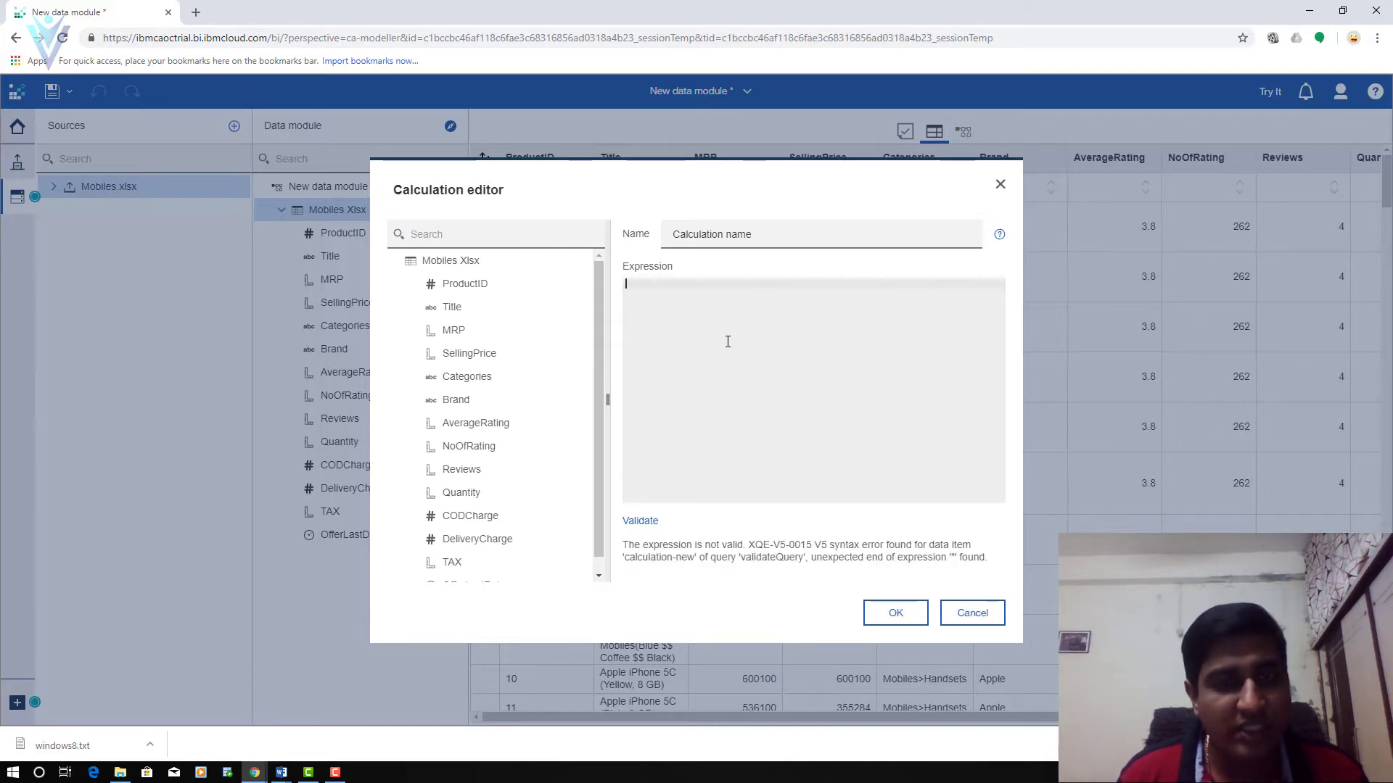
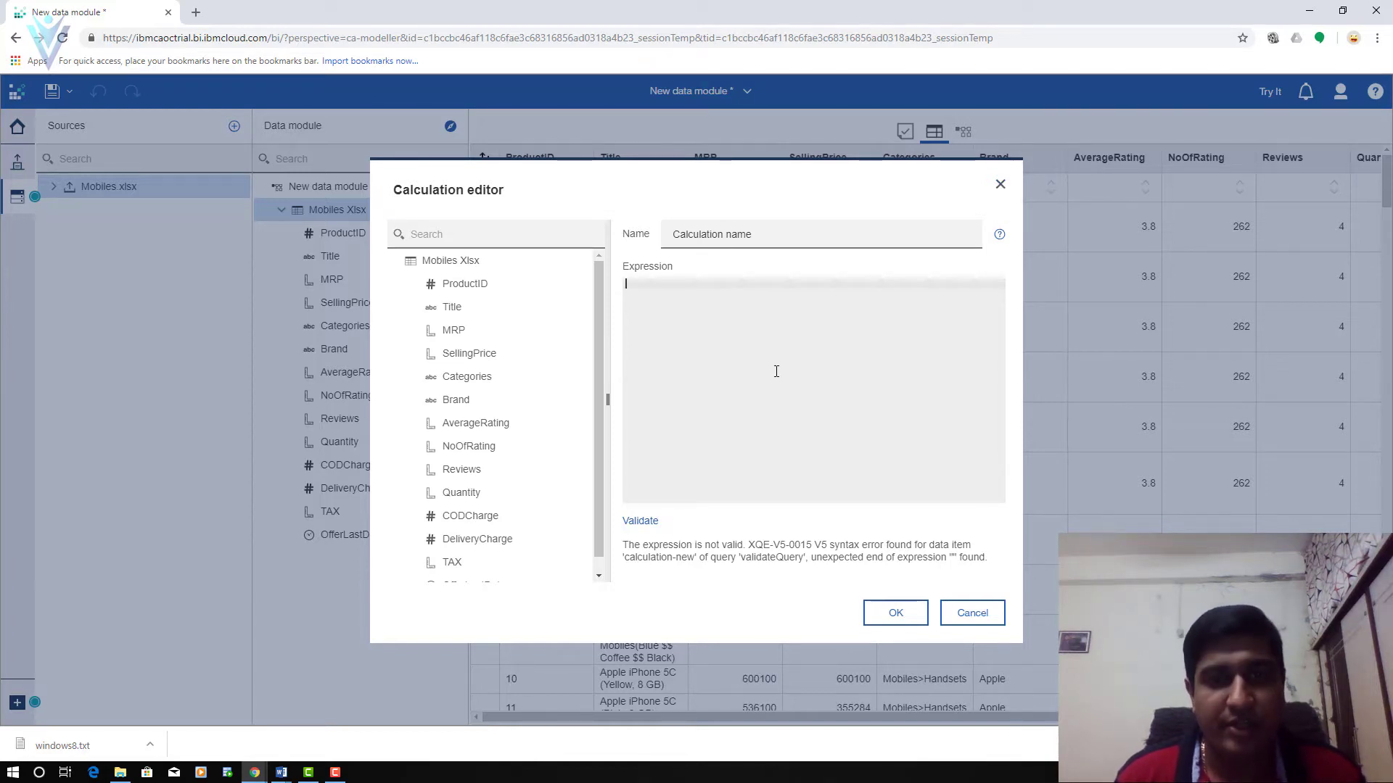
pyautogui.moveTo(783, 234); pyautogui.dragTo(629, 253)
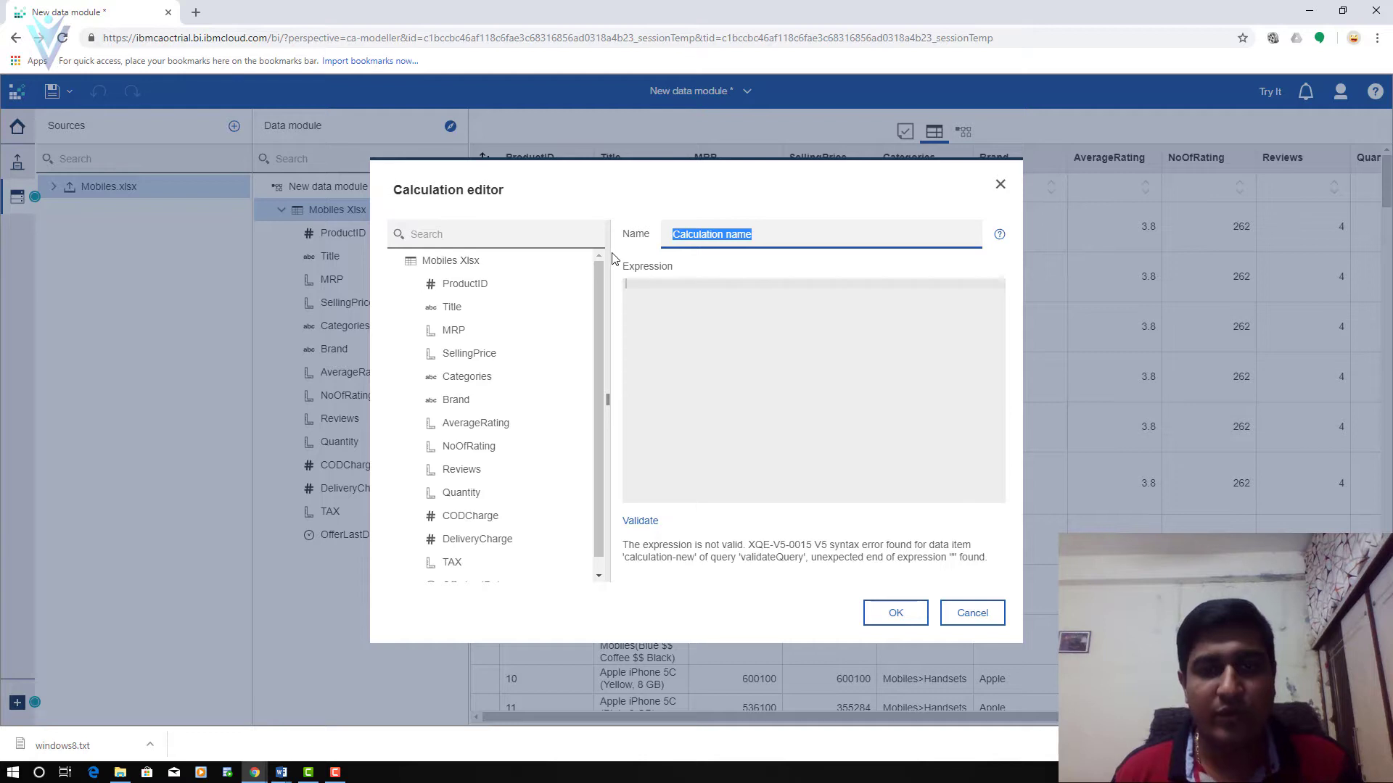
pyautogui.write('MyFirstCalculation')
pyautogui.press('Tab')
pyautogui.write('1+1')
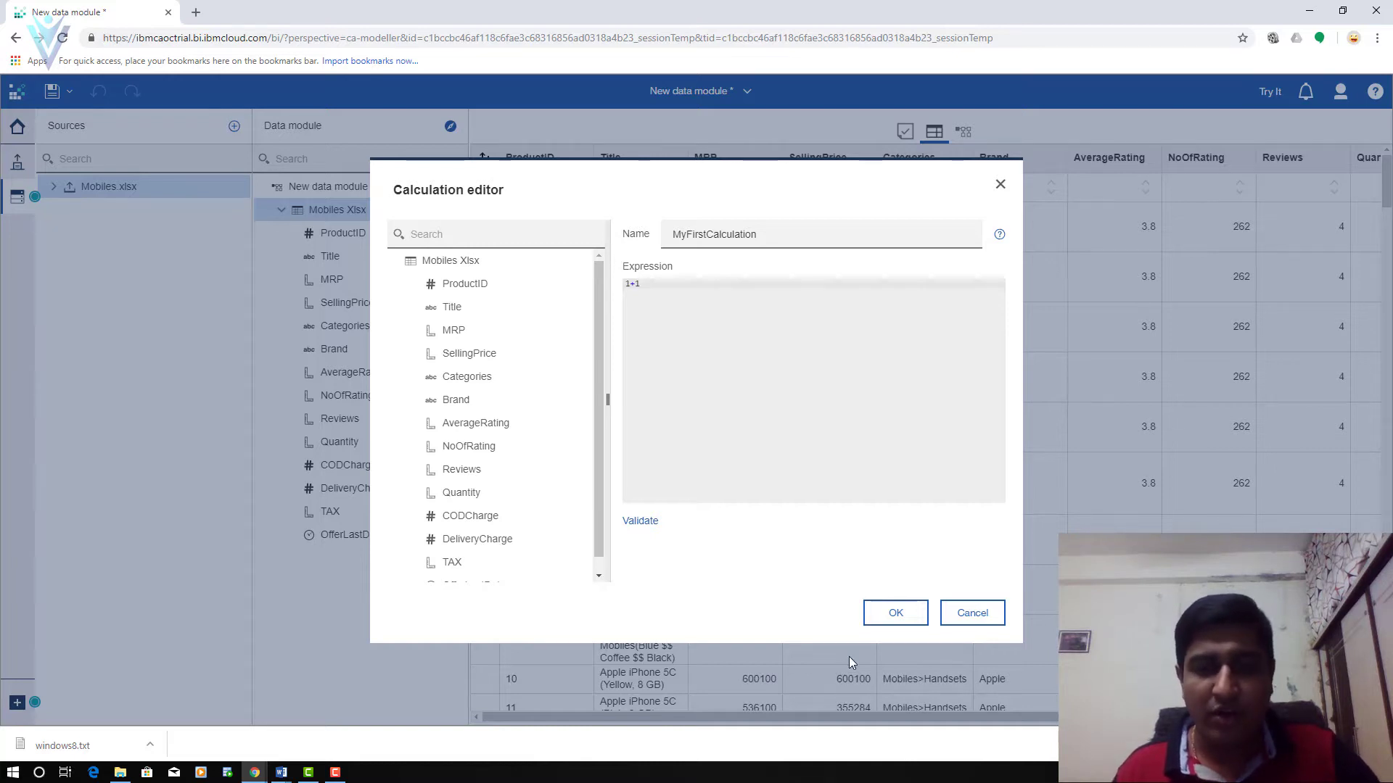
pyautogui.click(895, 614)
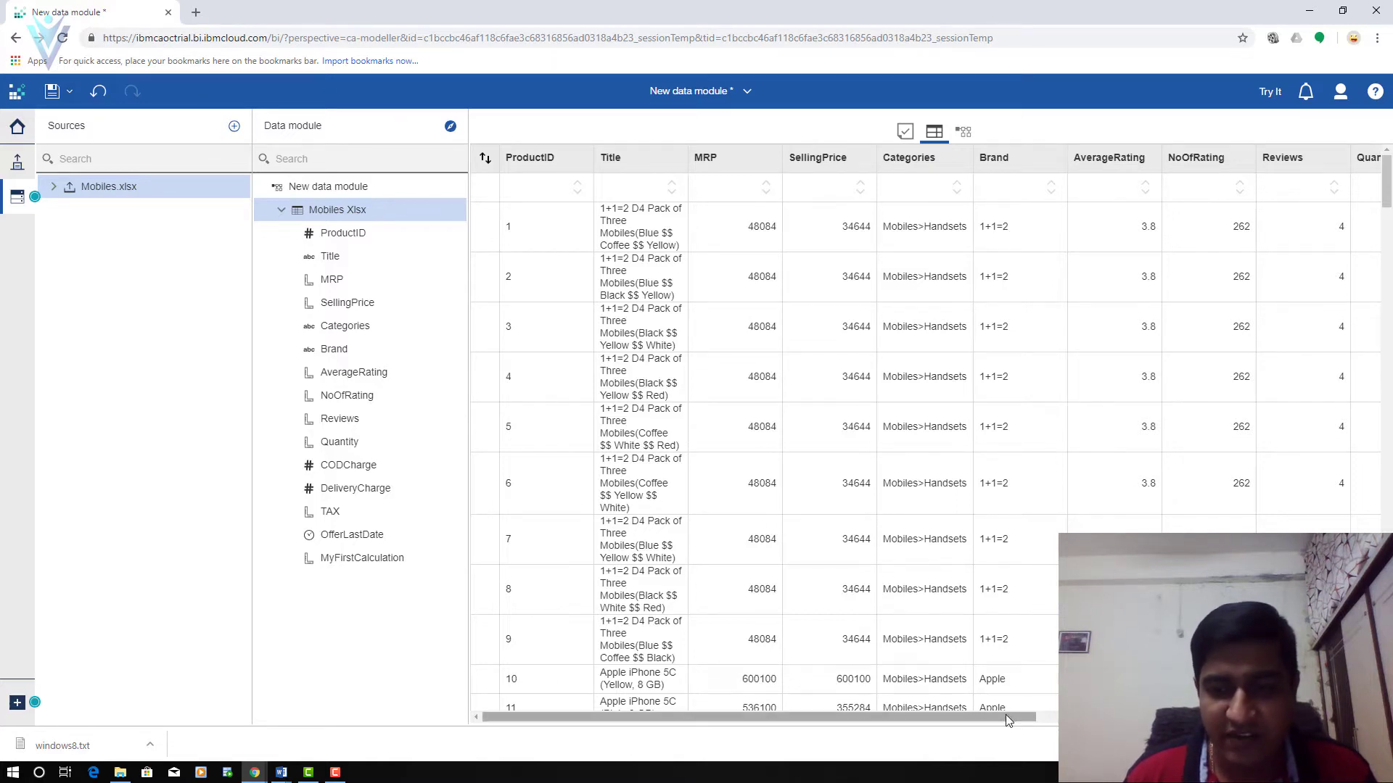
pyautogui.hscroll(10, 762, 435)
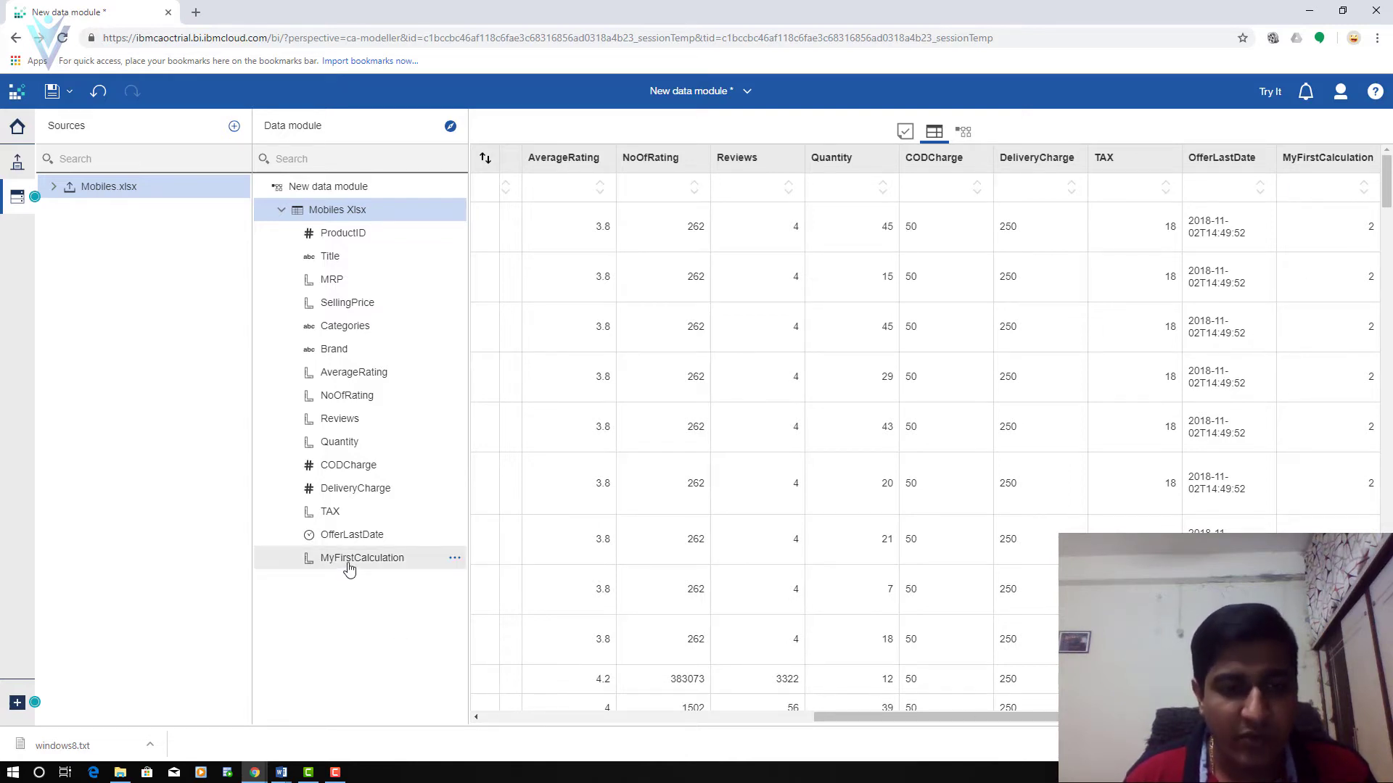
pyautogui.moveTo(360, 575); pyautogui.dragTo(345, 235)
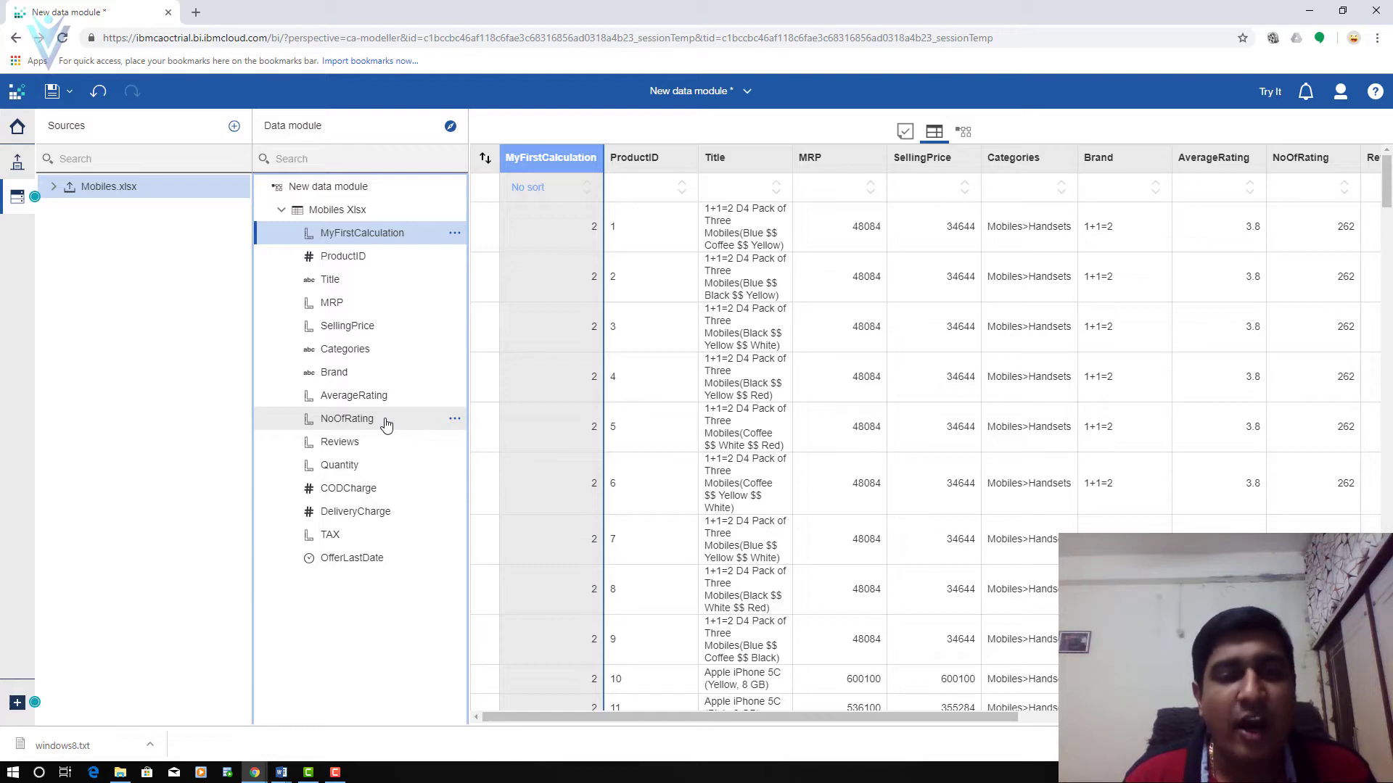
# - Edit the MyFirstCalculation column so that its expression is 1+10
pyautogui.click(455, 235)
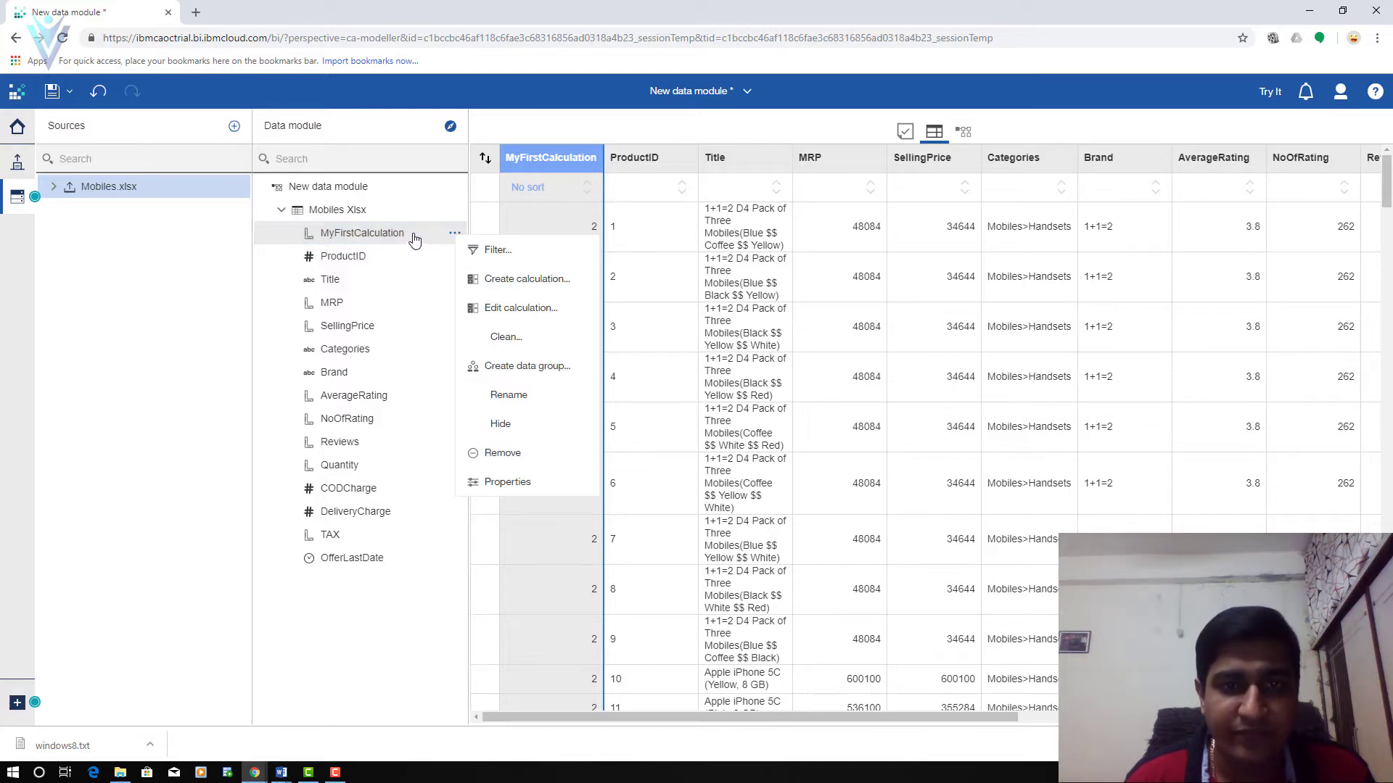
pyautogui.click(515, 317)
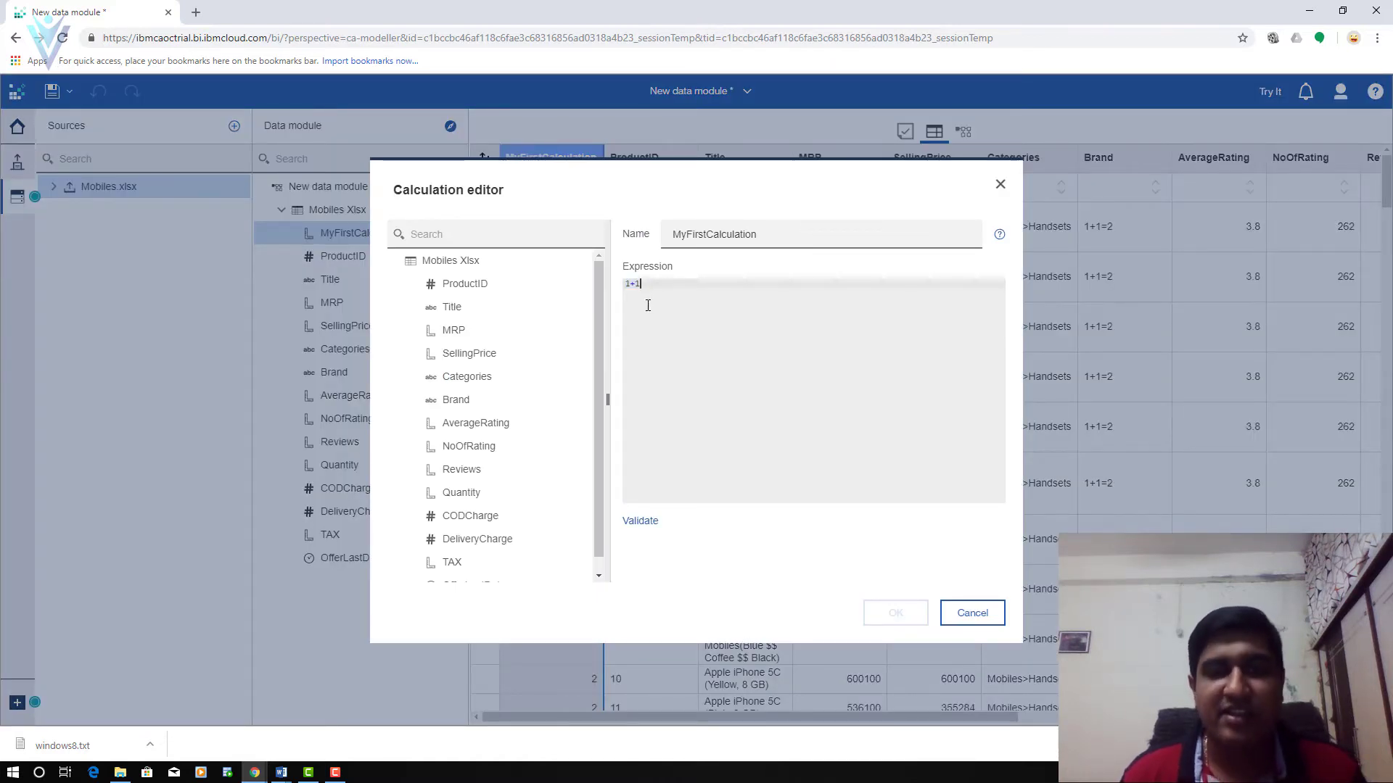
pyautogui.write('0')
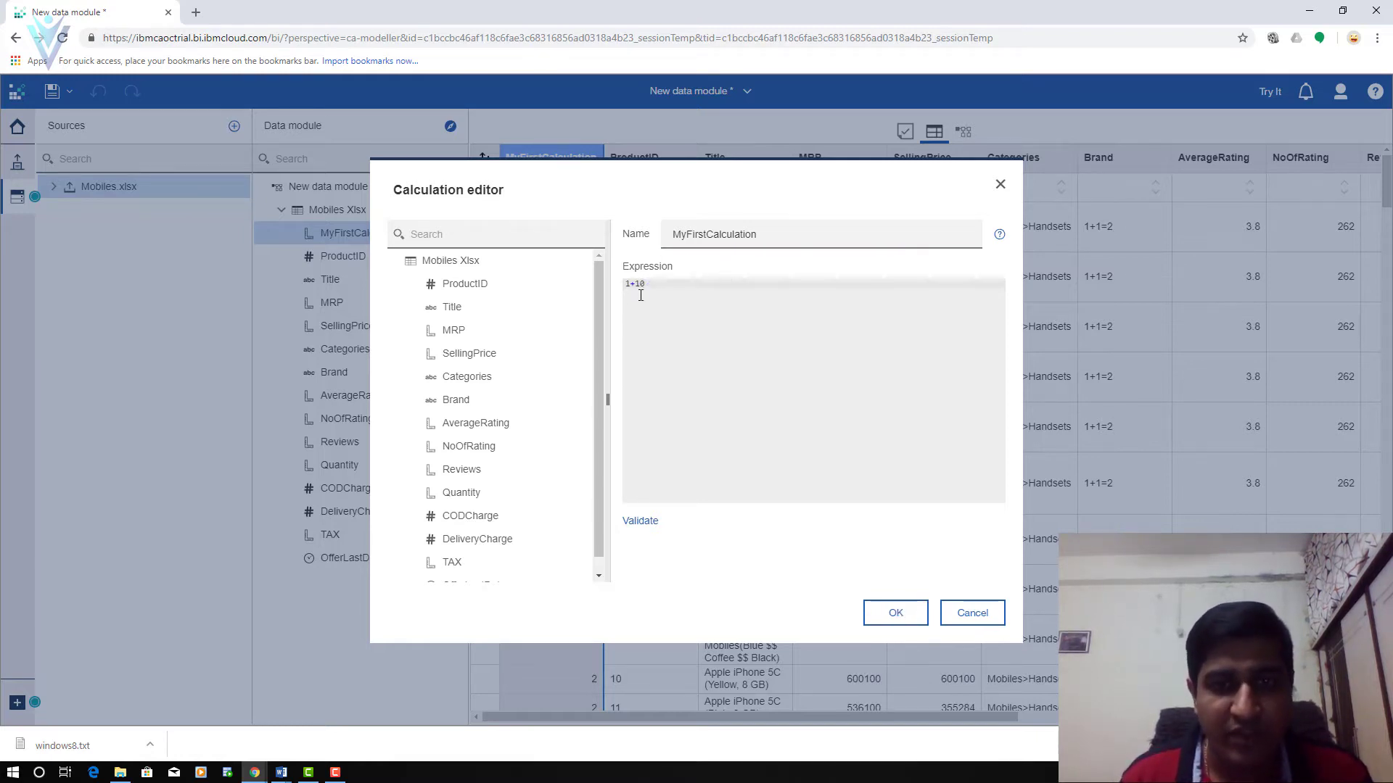
pyautogui.click(895, 613)
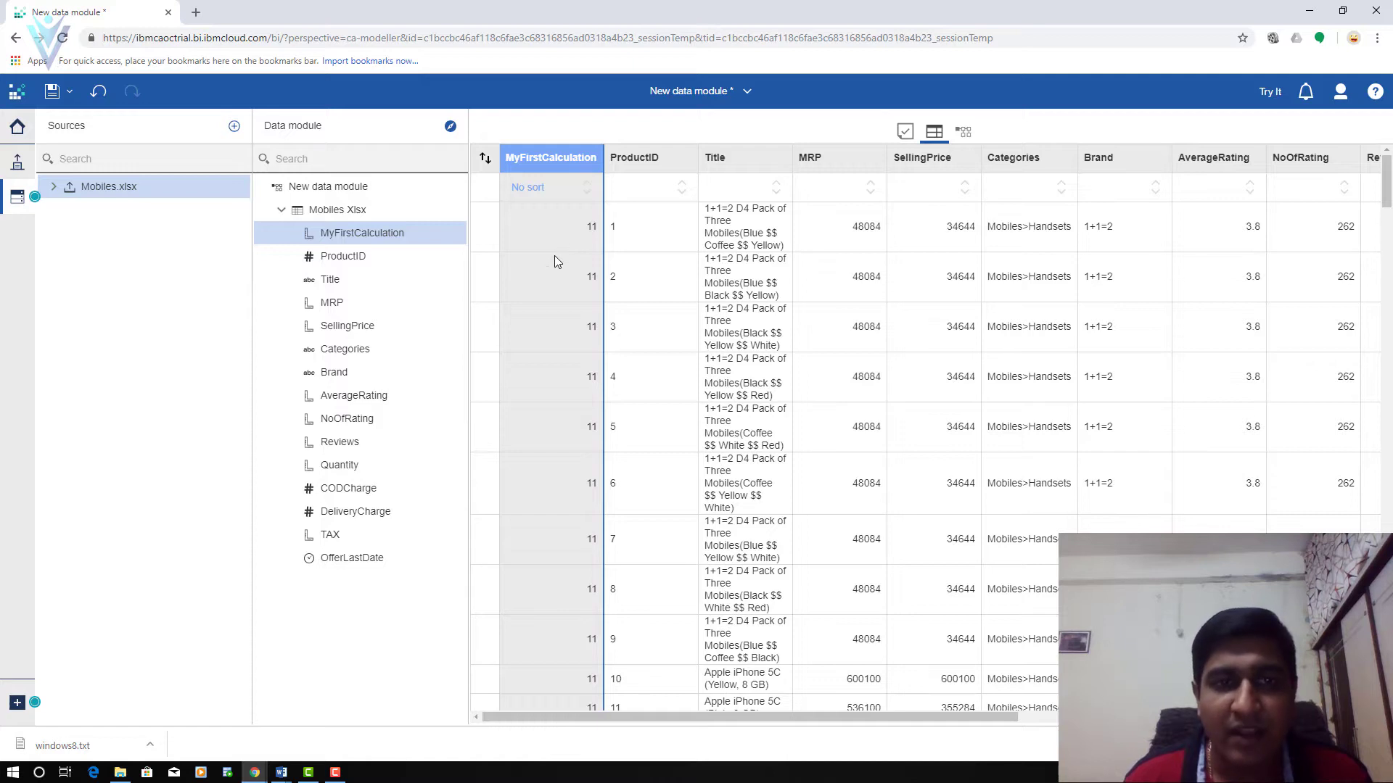
# - Change the operator in MyFirstCalculation to subtraction so that the expression is 1-10
pyautogui.click(457, 236)
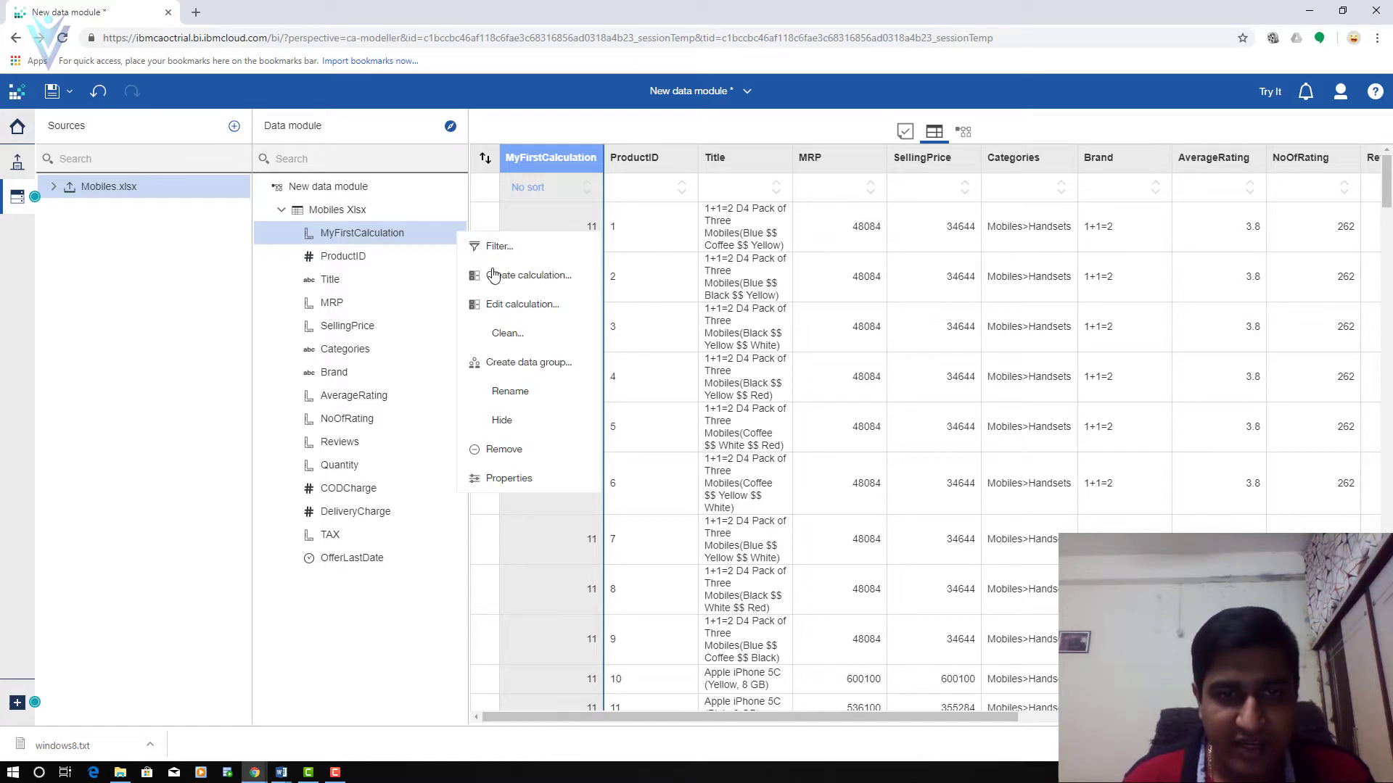
pyautogui.click(518, 306)
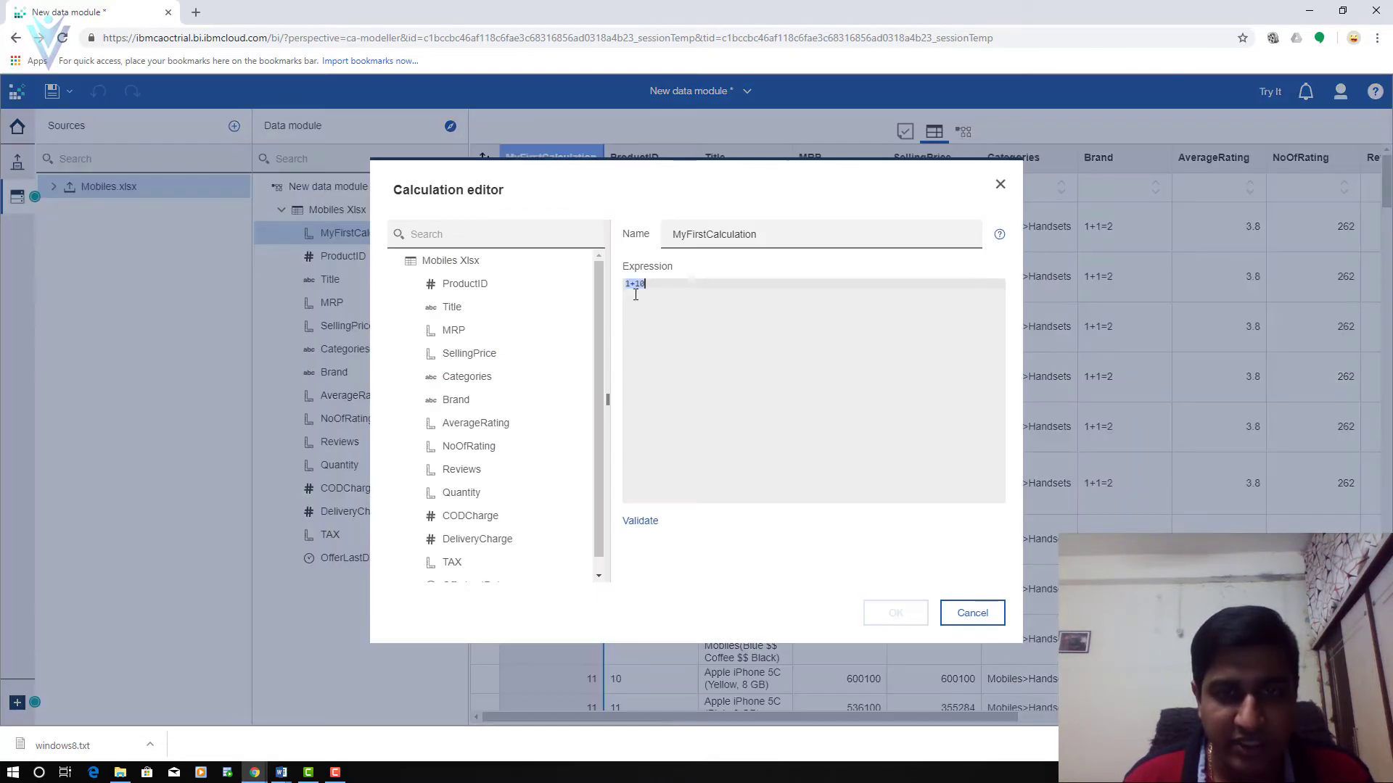
pyautogui.click(635, 284)
pyautogui.press('BackSpace')
pyautogui.press('BackSpace')
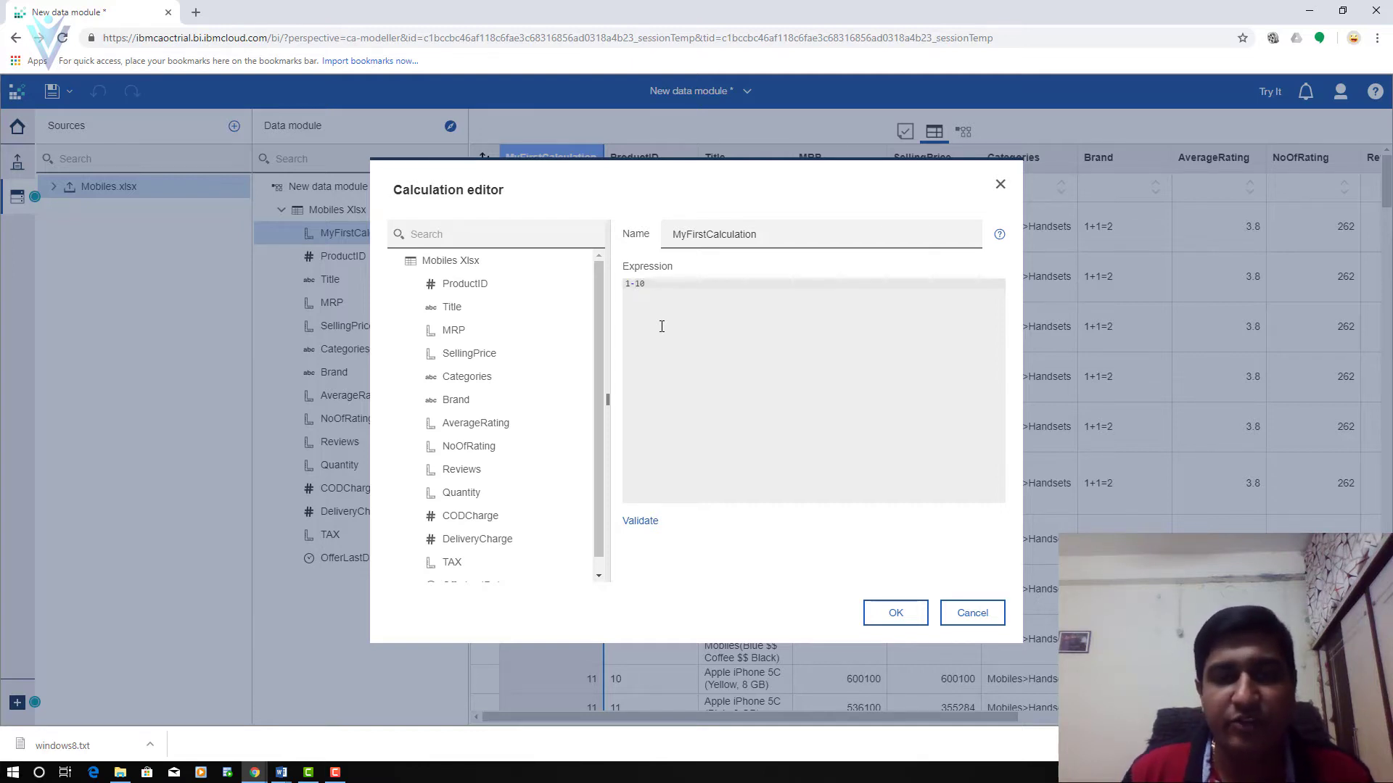
pyautogui.click(894, 614)
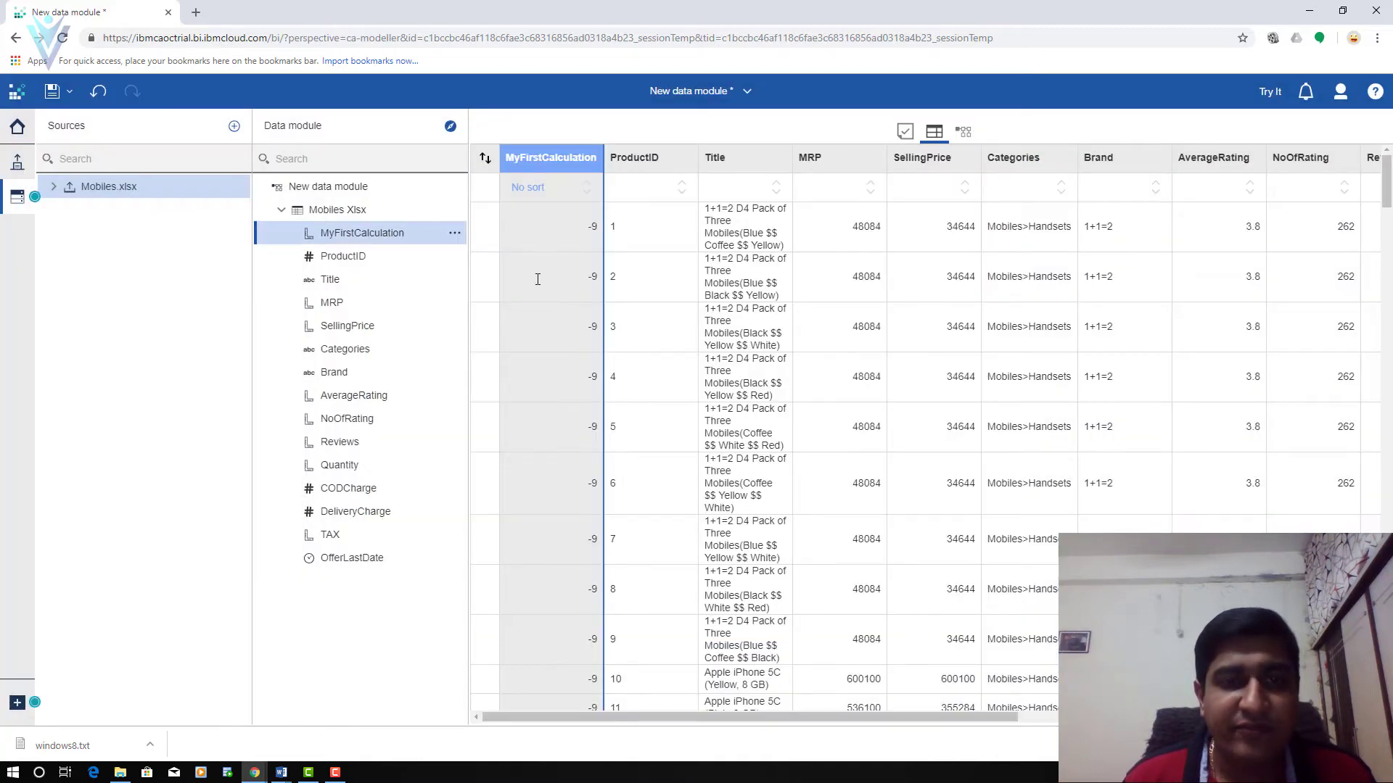
# - Replace the MyFirstCalculation expression with the multiplication 2*5
pyautogui.click(459, 233)
pyautogui.click(521, 306)
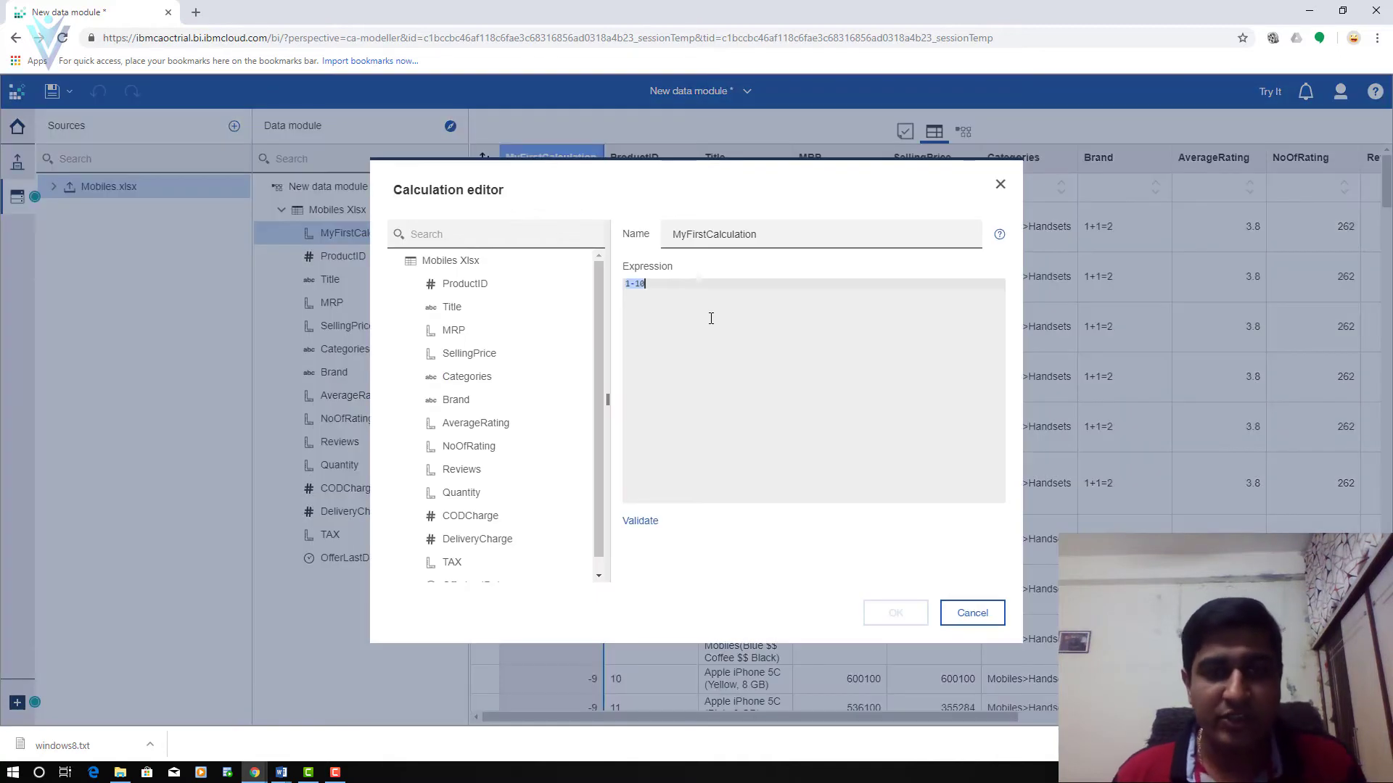
pyautogui.press('BackSpace')
pyautogui.press('BackSpace')
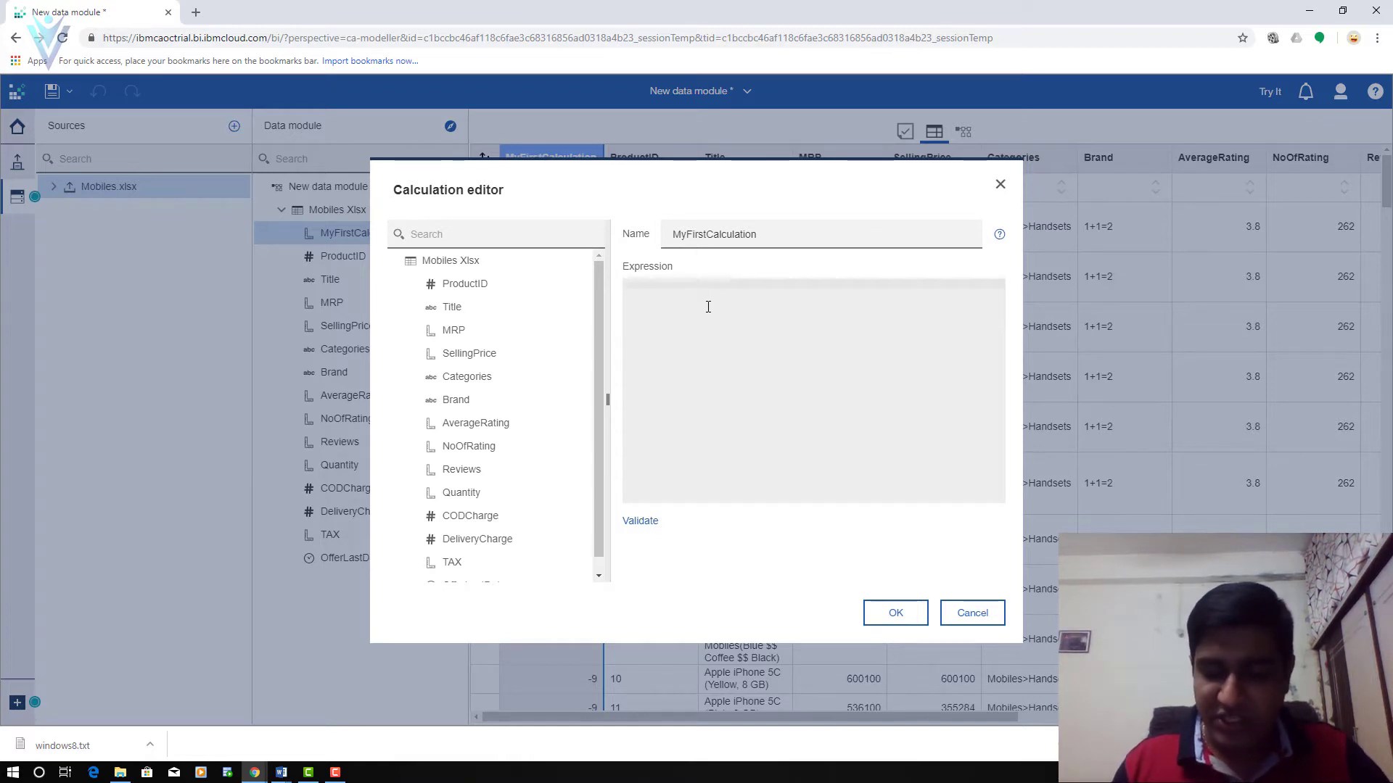
pyautogui.write('2*5')
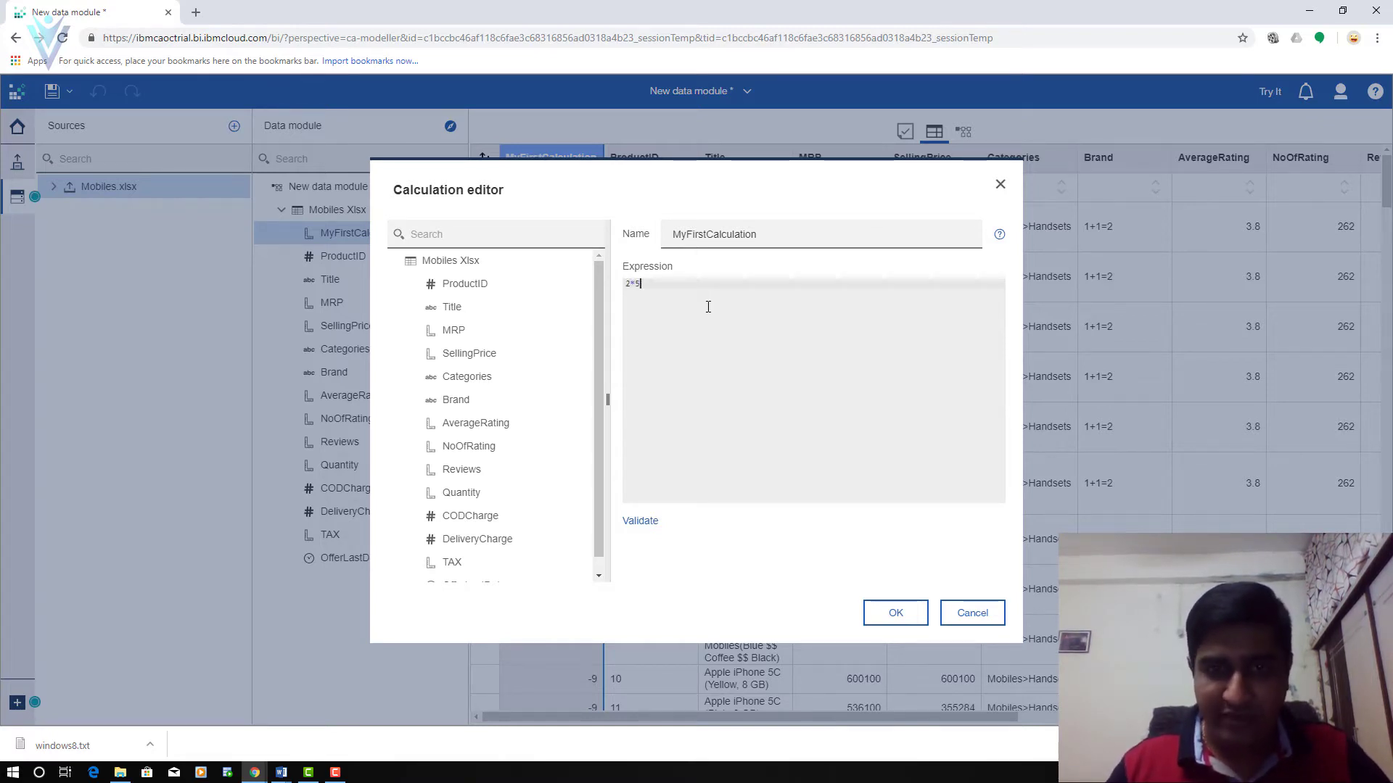
pyautogui.click(896, 613)
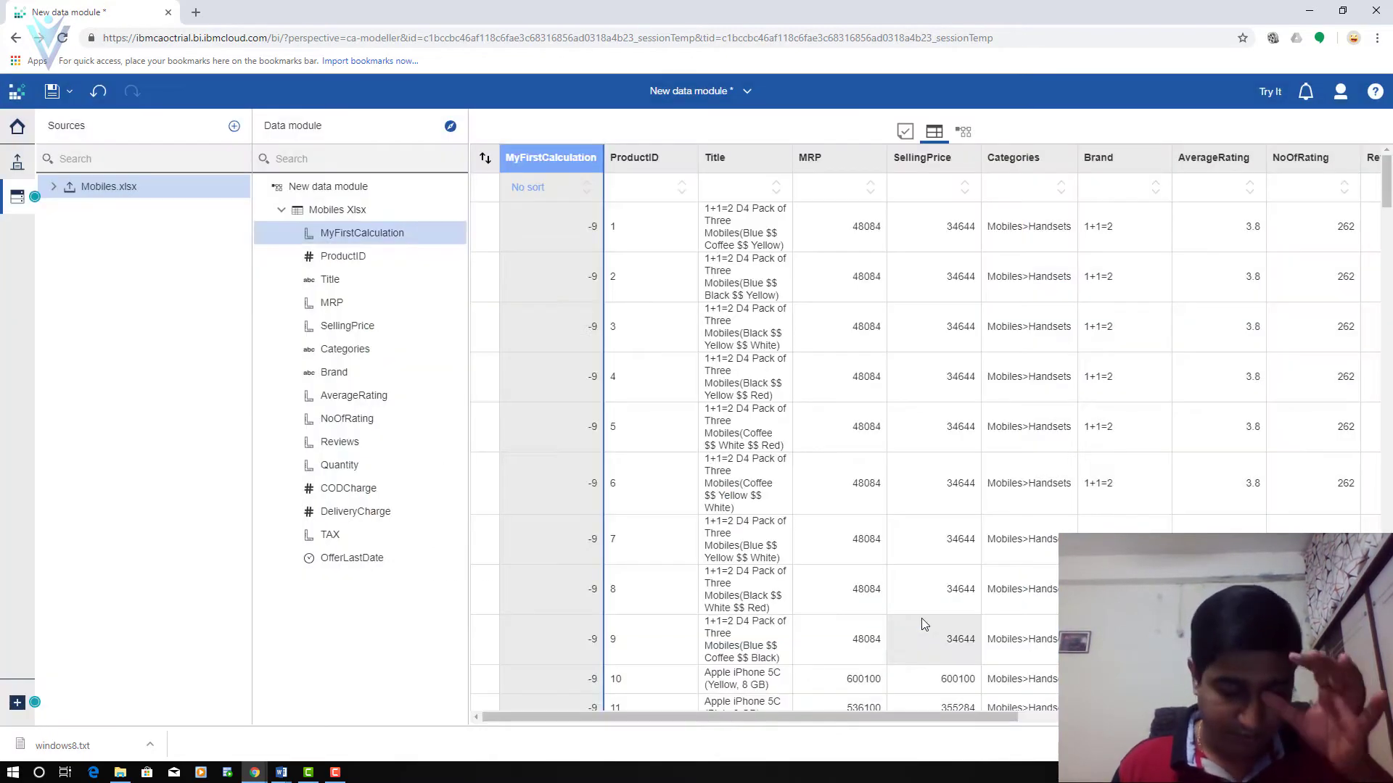
# - Replace the MyFirstCalculation expression with the division 5/2
pyautogui.rightClick(421, 233)
pyautogui.click(506, 307)
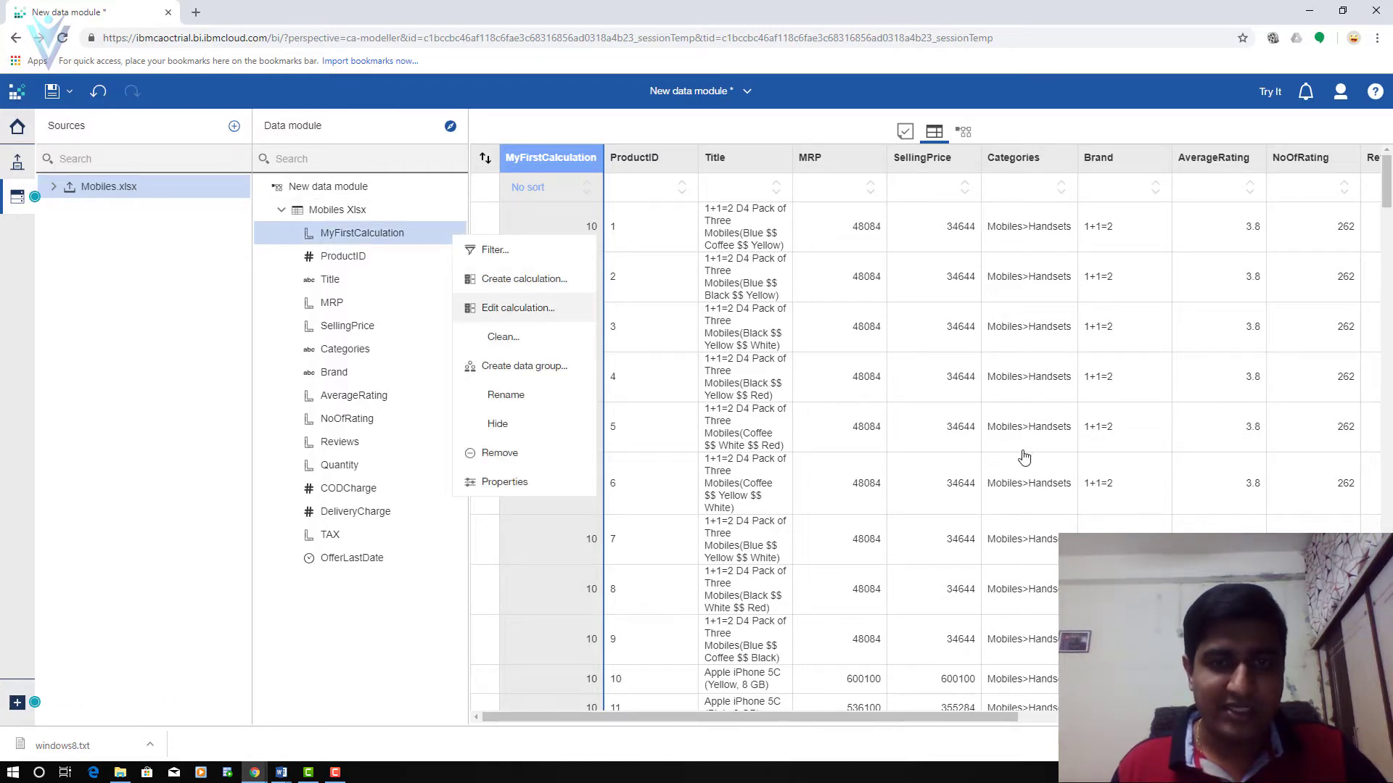
pyautogui.hotkey('ctrl', 'a')
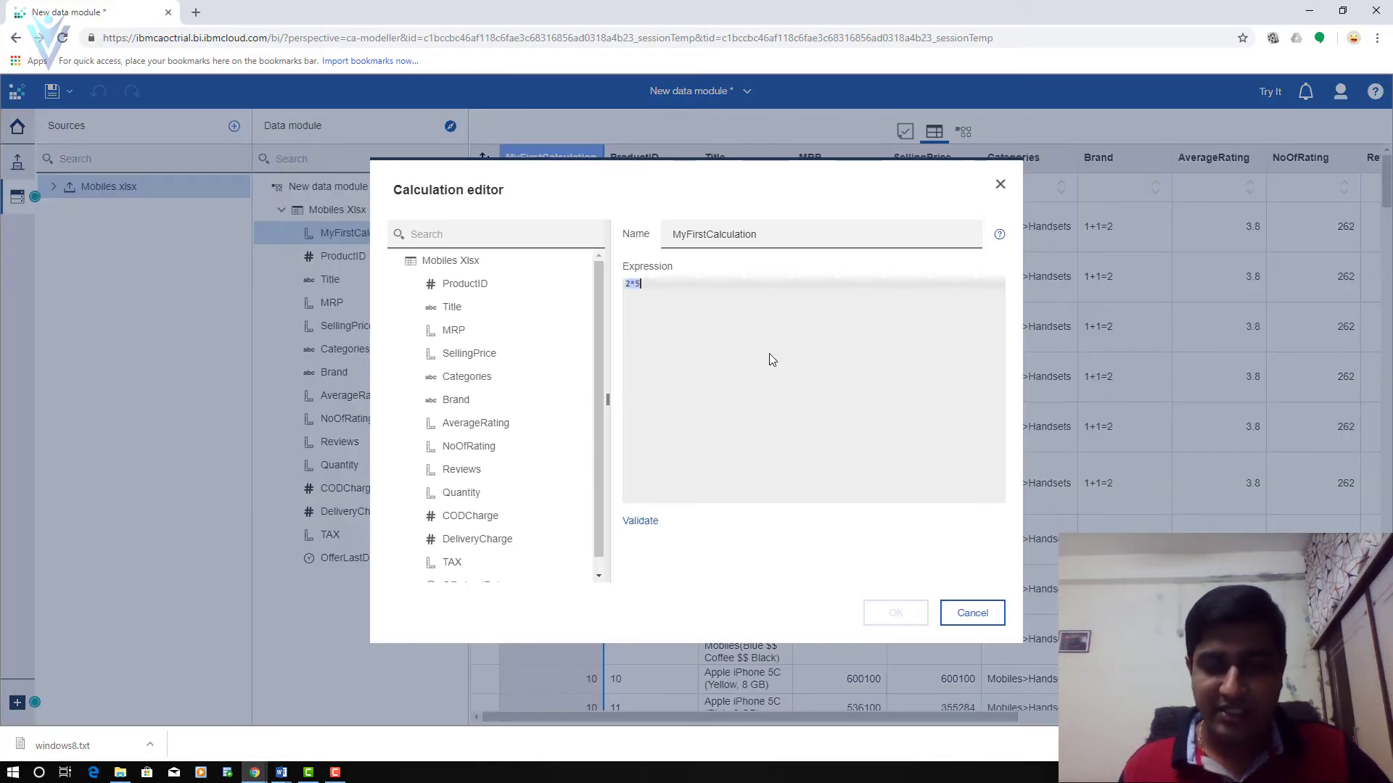
pyautogui.write('5/2')
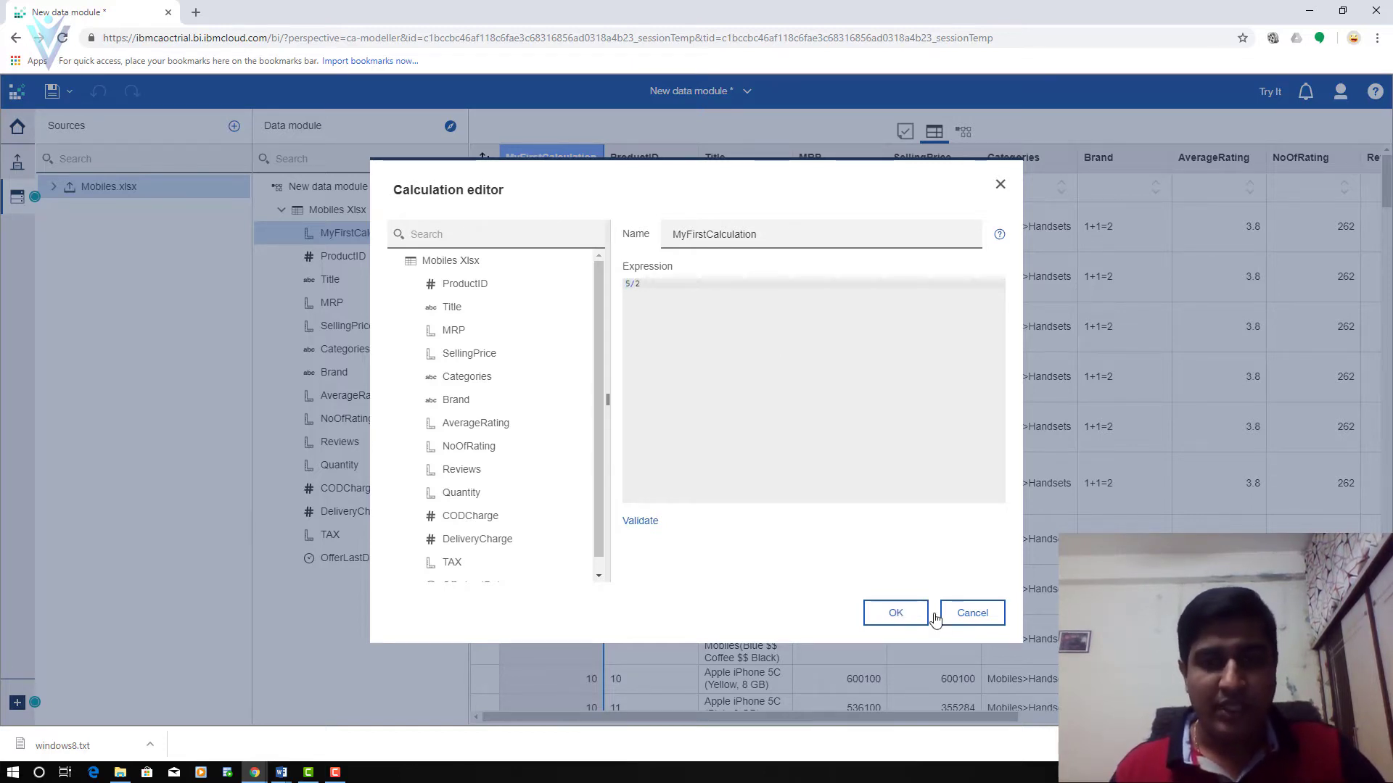
pyautogui.click(896, 616)
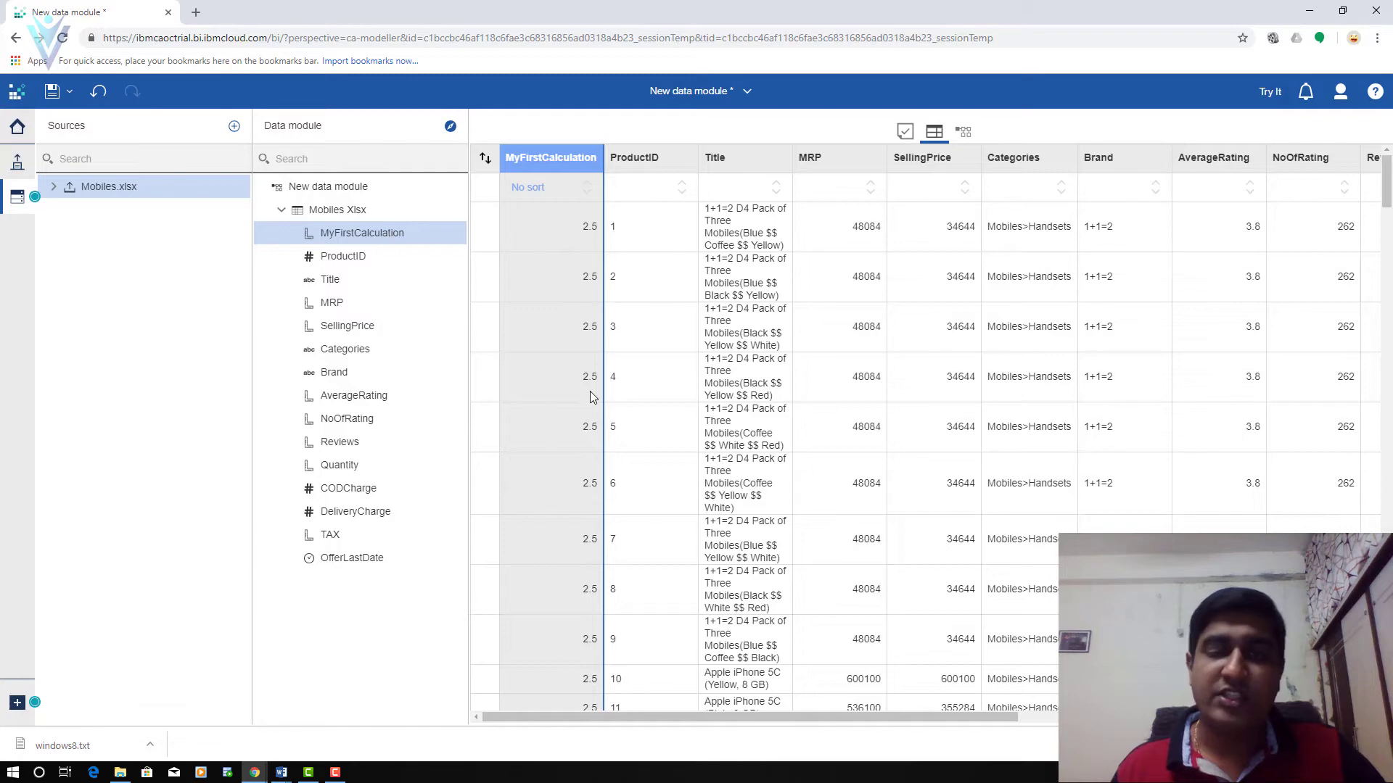
# - Switch to the vLemon page on operators in IBM Cognos Analytics and examine the concatenate operator under Mathematical Operators
pyautogui.hotkey('alt', 'Tab')
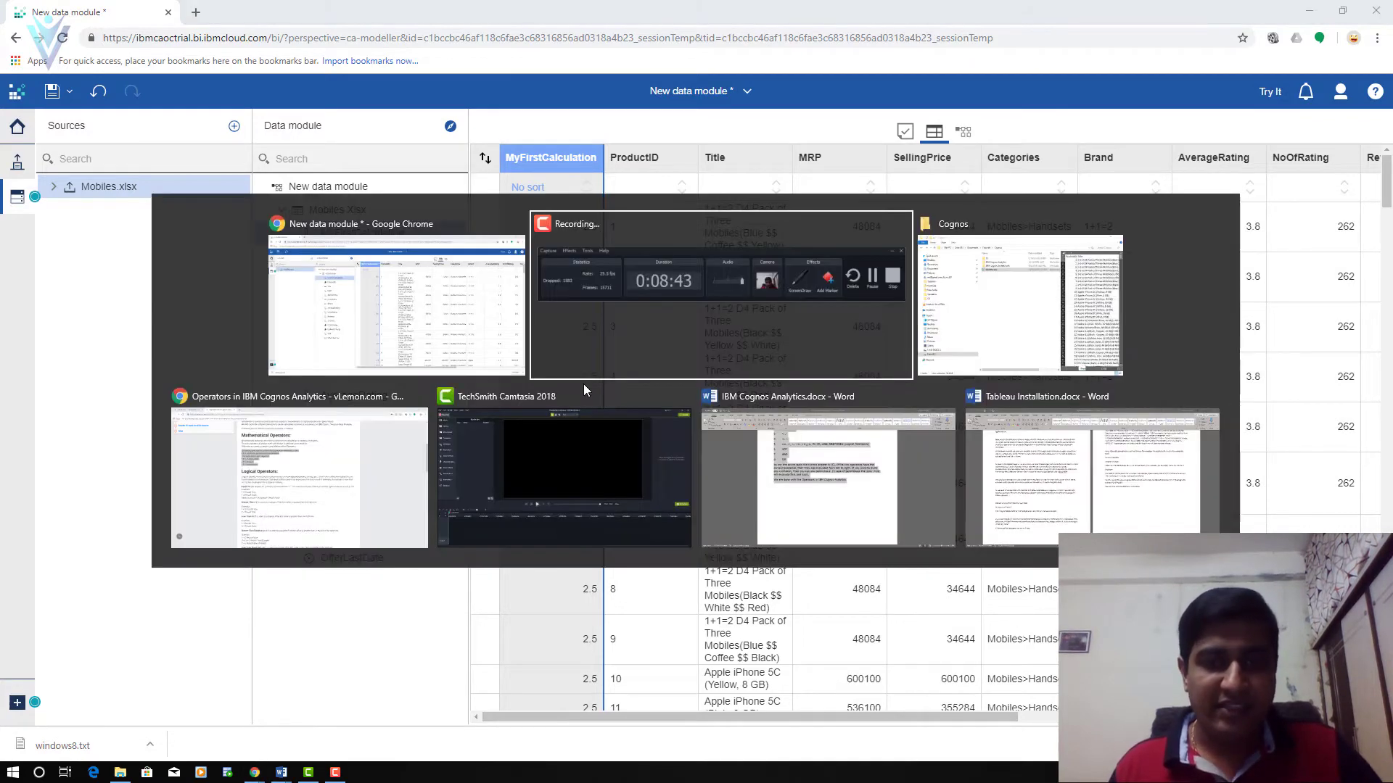
pyautogui.hotkey('alt', 'Tab')
pyautogui.hotkey('alt', 'Tab')
pyautogui.hotkey('alt', 'Tab')
pyautogui.hotkey('alt', 'Tab')
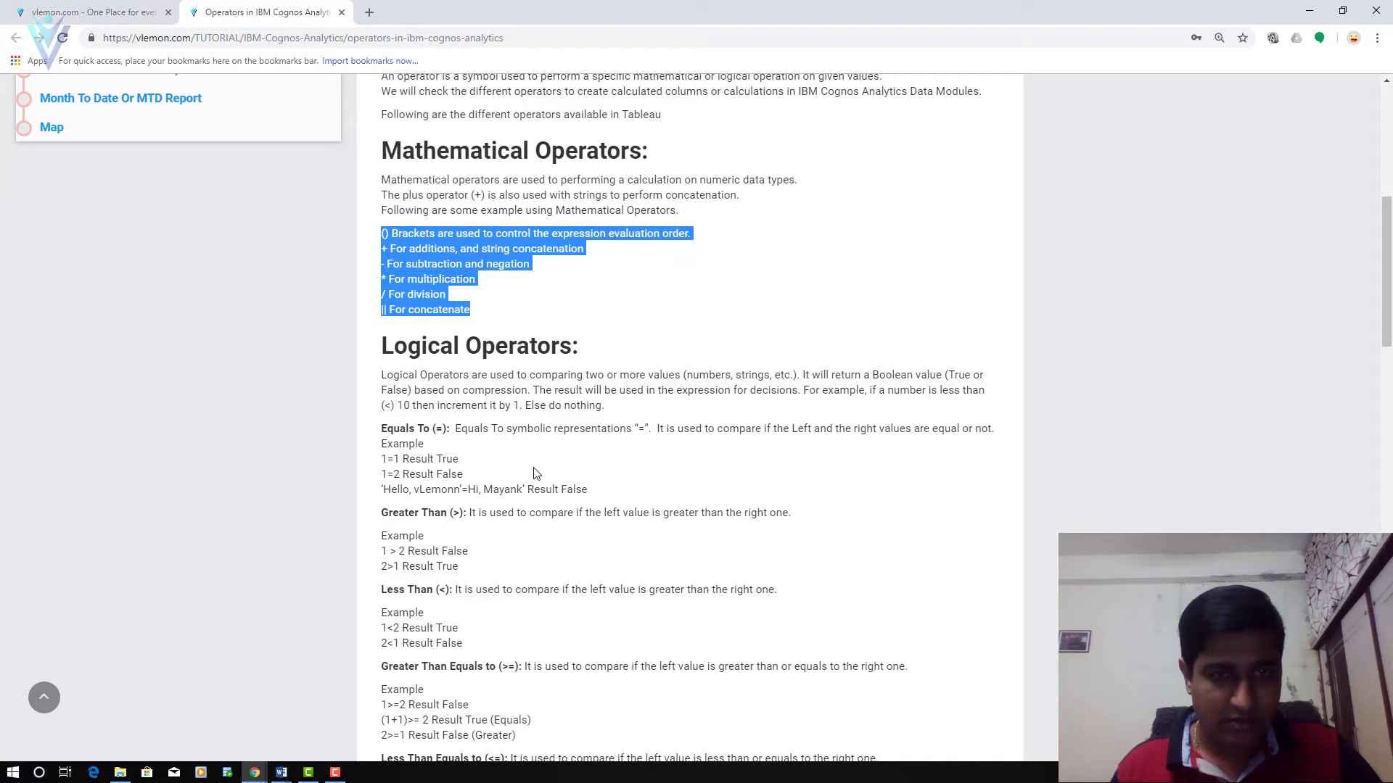
pyautogui.click(534, 469)
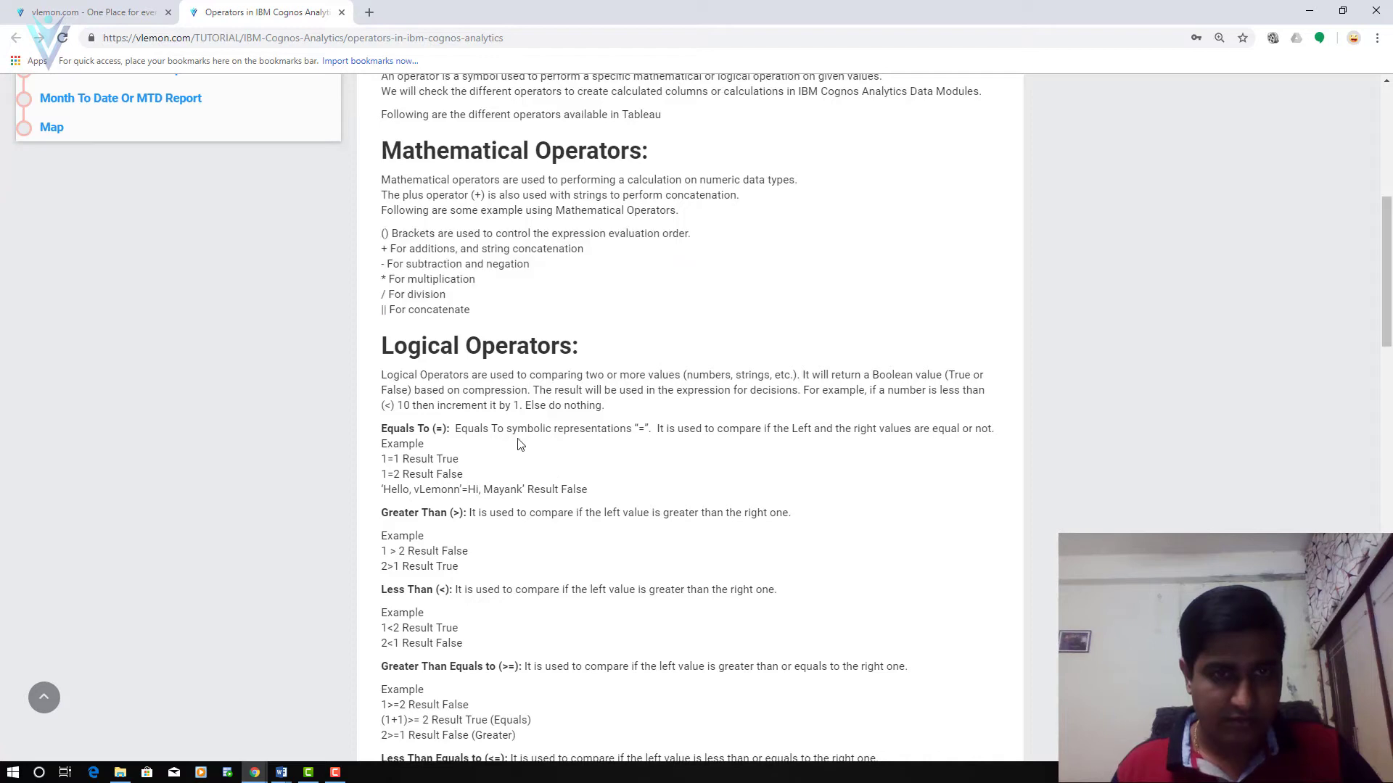
pyautogui.moveTo(382, 310); pyautogui.dragTo(432, 310)
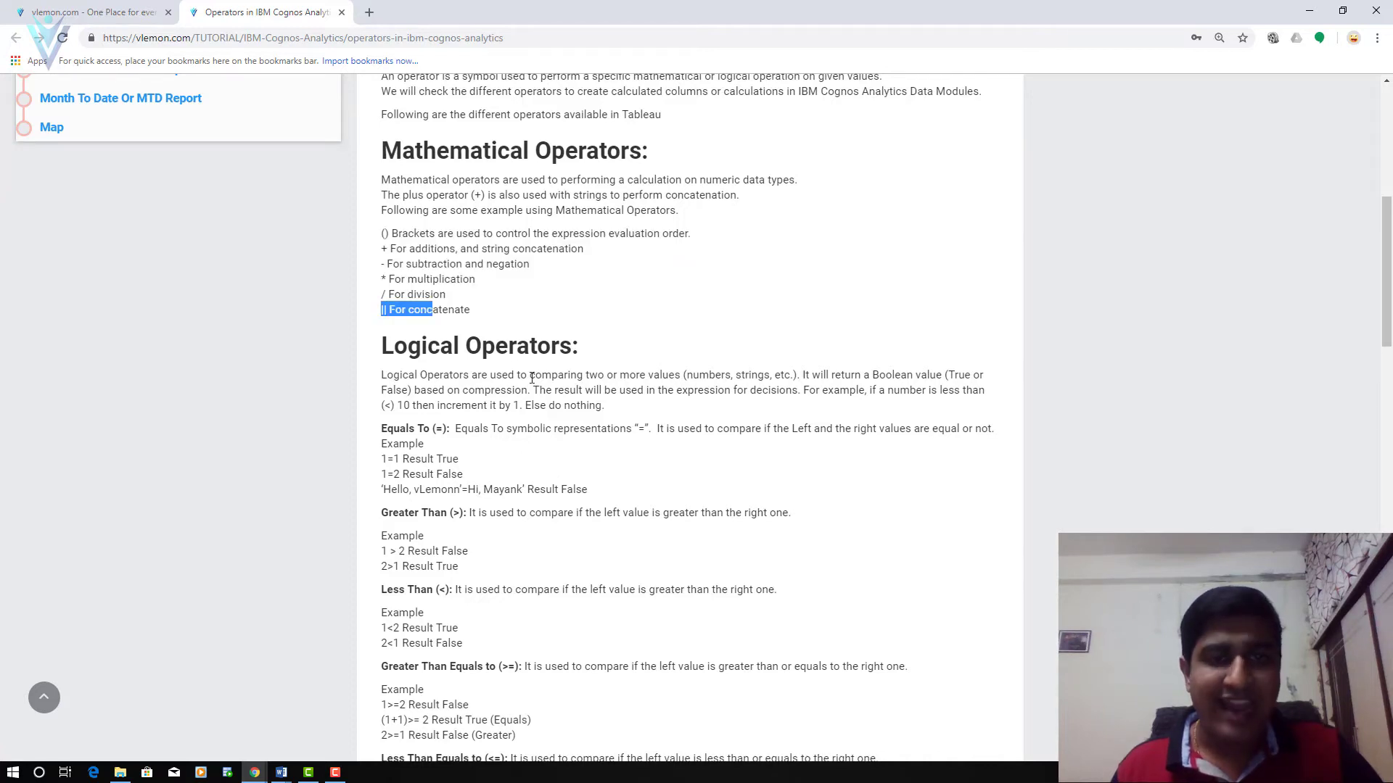
# - Switch back to IBM Cognos Analytics and replace the MyFirstCalculation expression with the concatenation 'Hello,'||' vLemonn'
pyautogui.hotkey('alt', 'Tab')
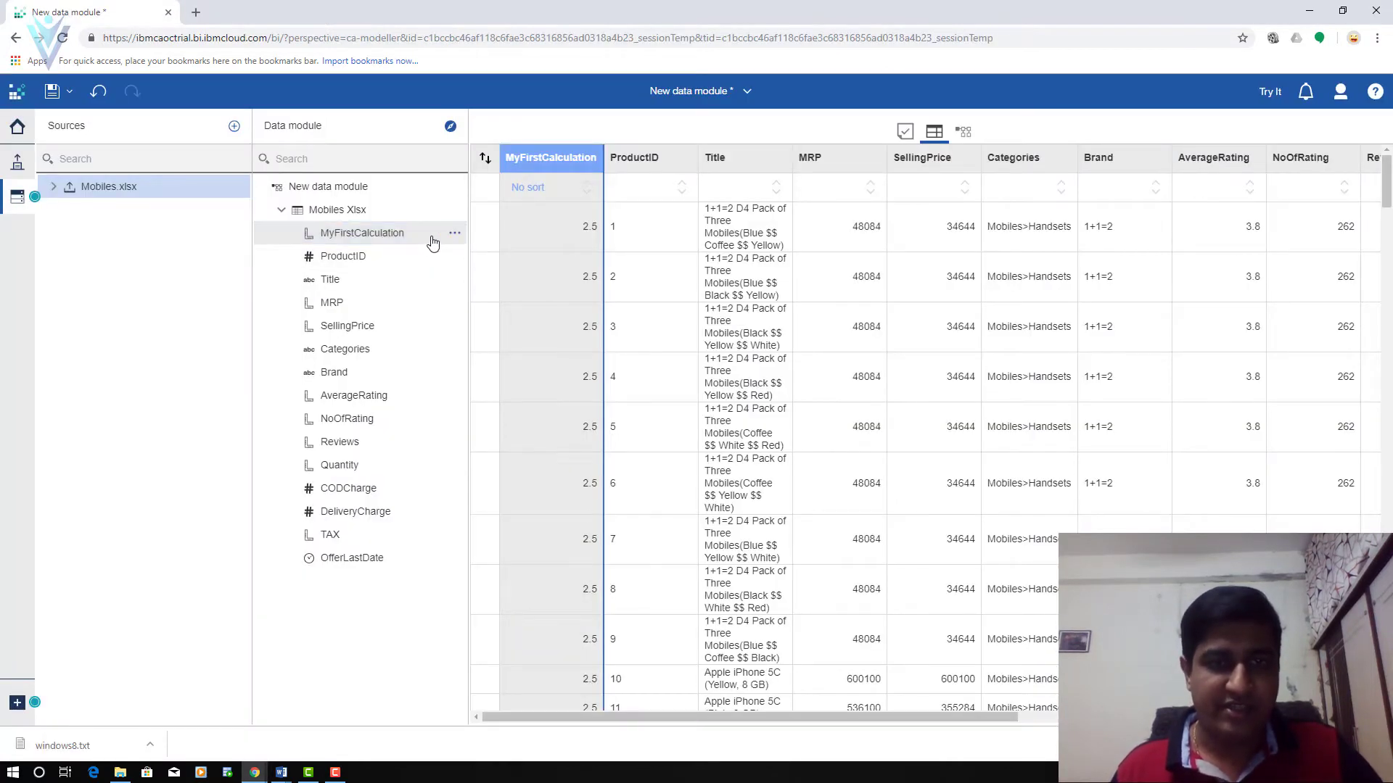
pyautogui.click(454, 234)
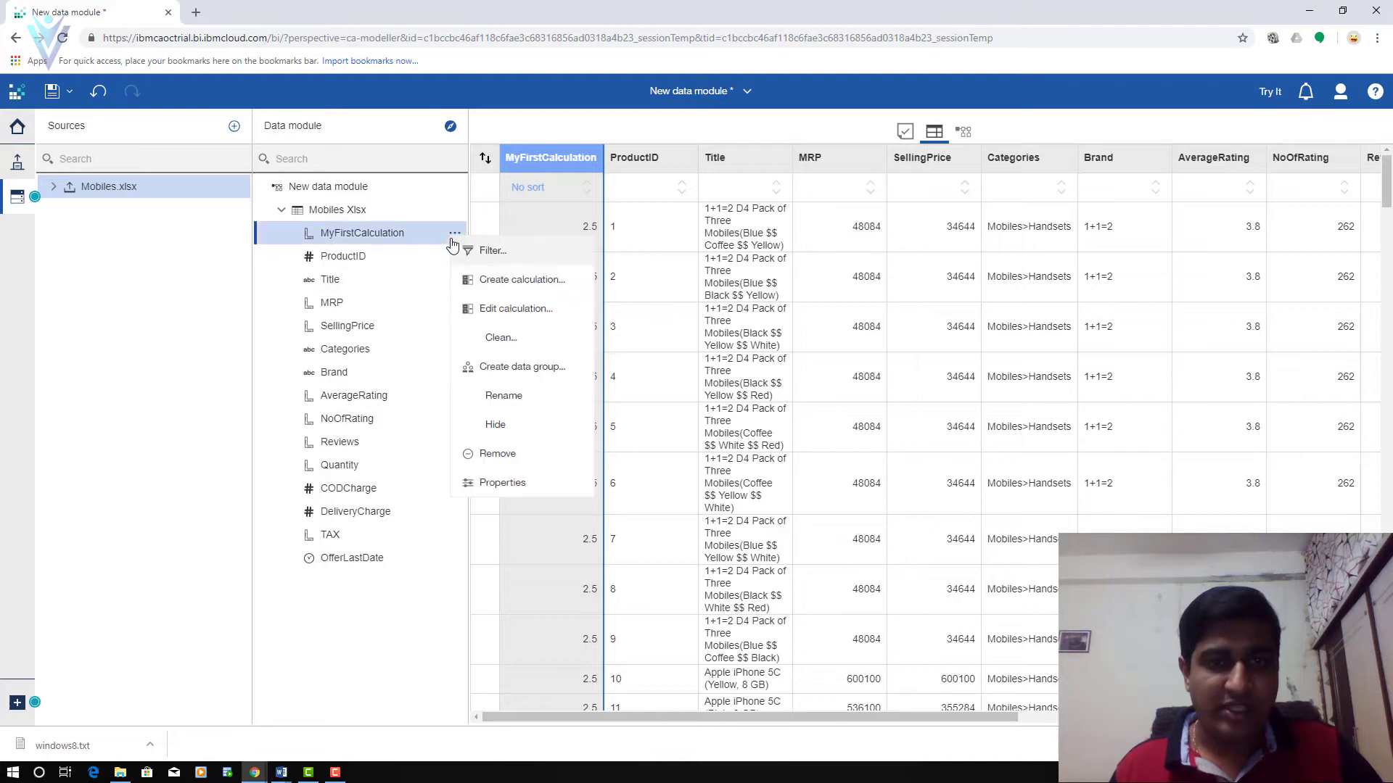
pyautogui.click(489, 310)
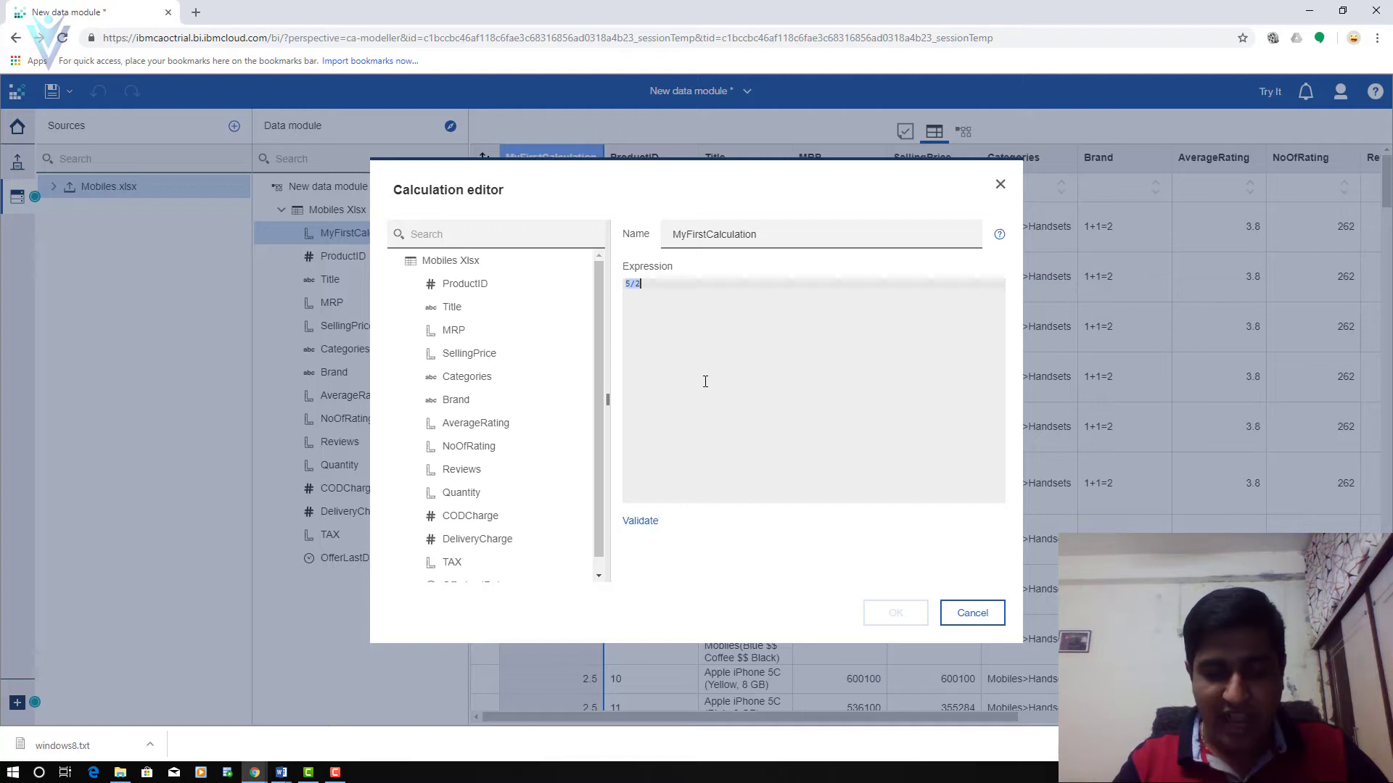
pyautogui.write("'")
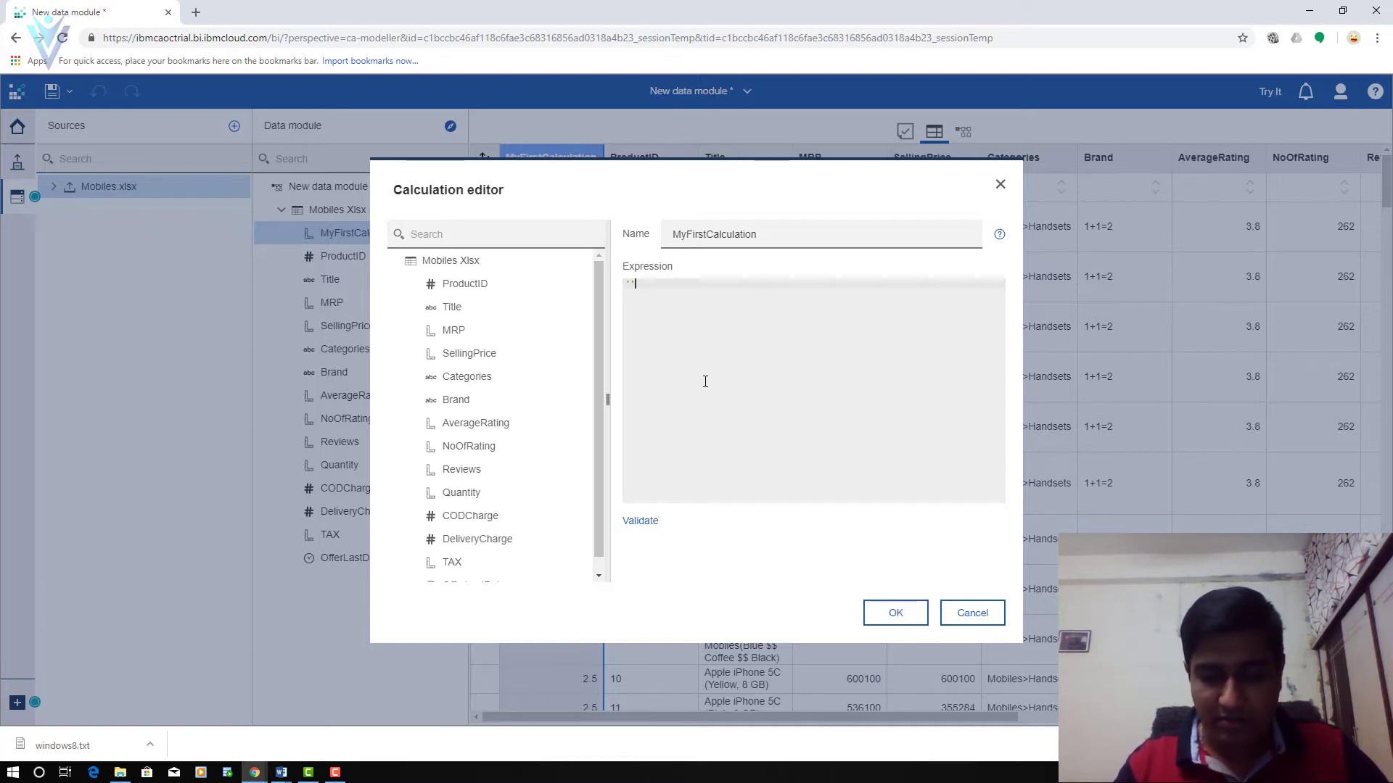
pyautogui.write('Hee')
pyautogui.write('llo,')
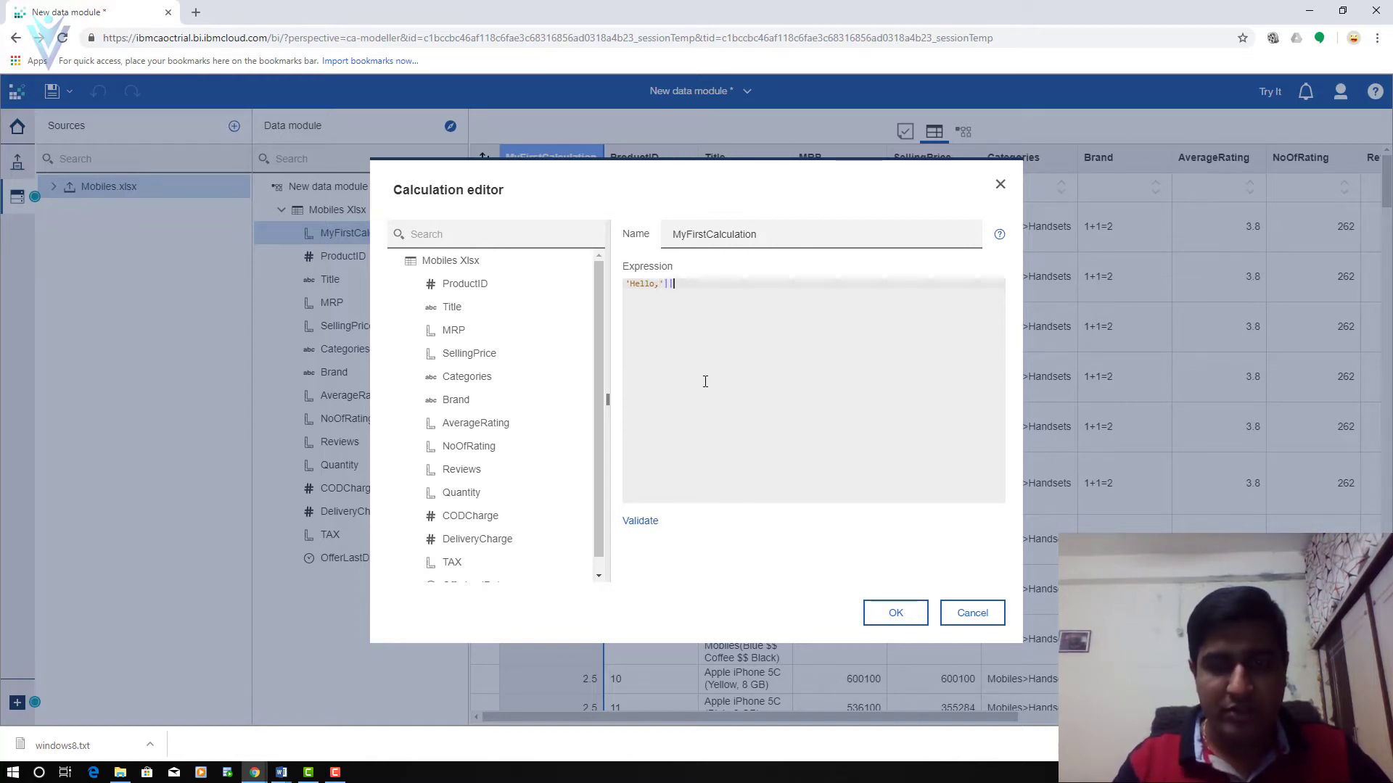
pyautogui.write("''")
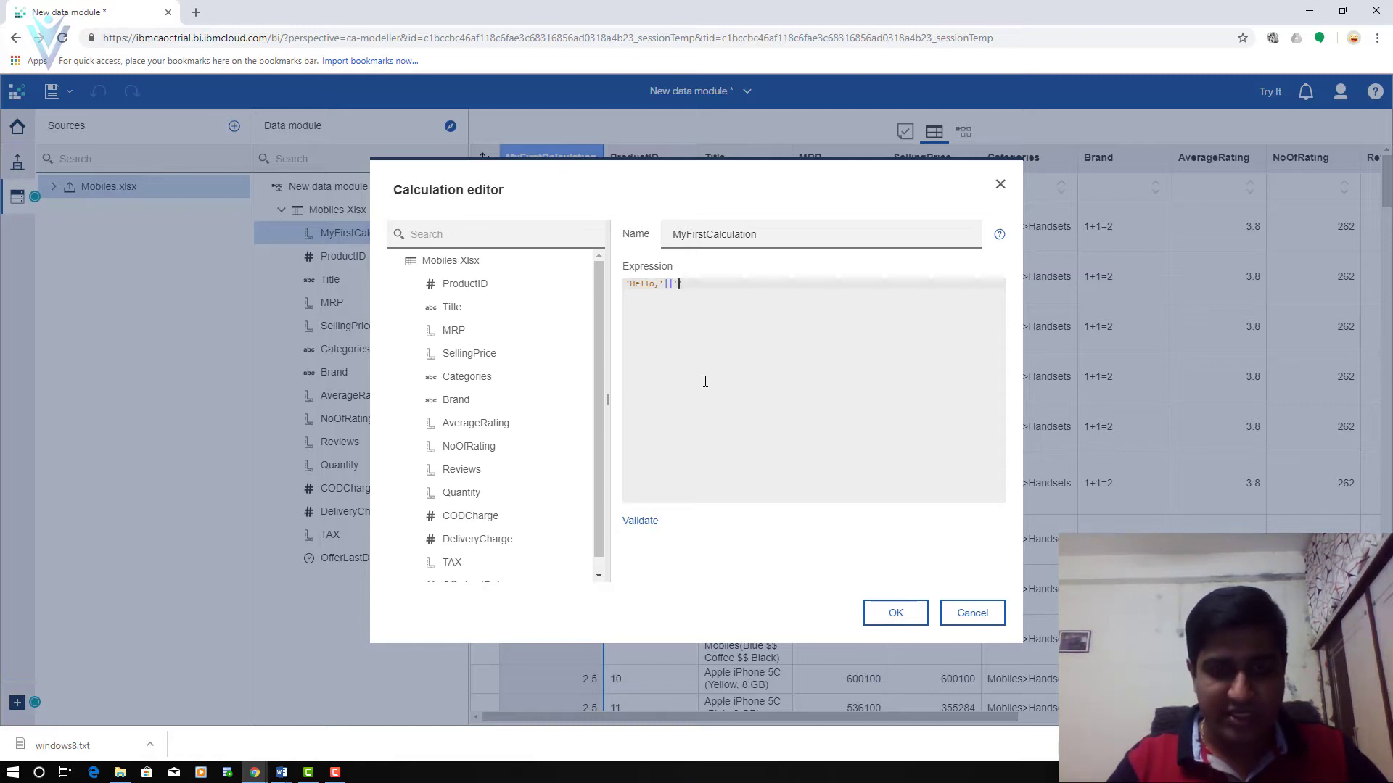
pyautogui.write('v')
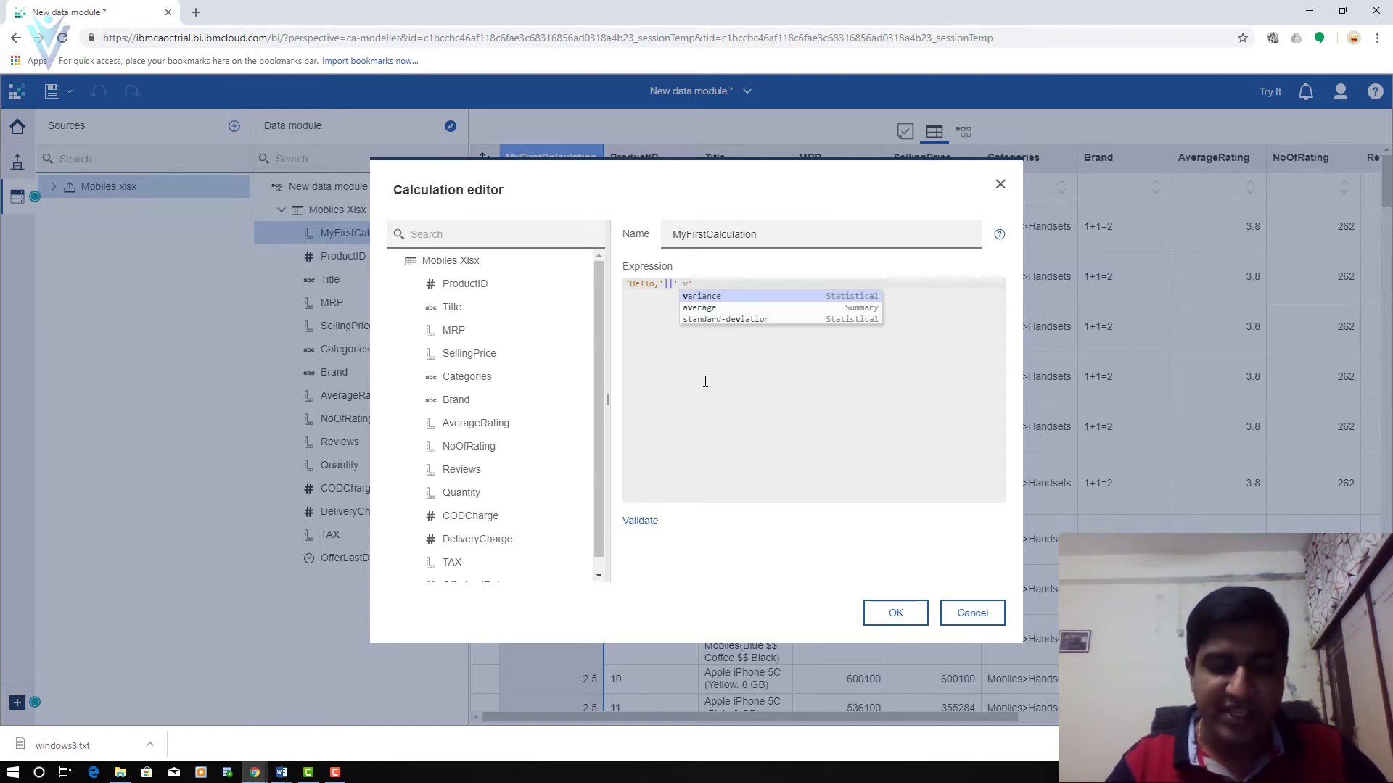
pyautogui.write('Lemonn')
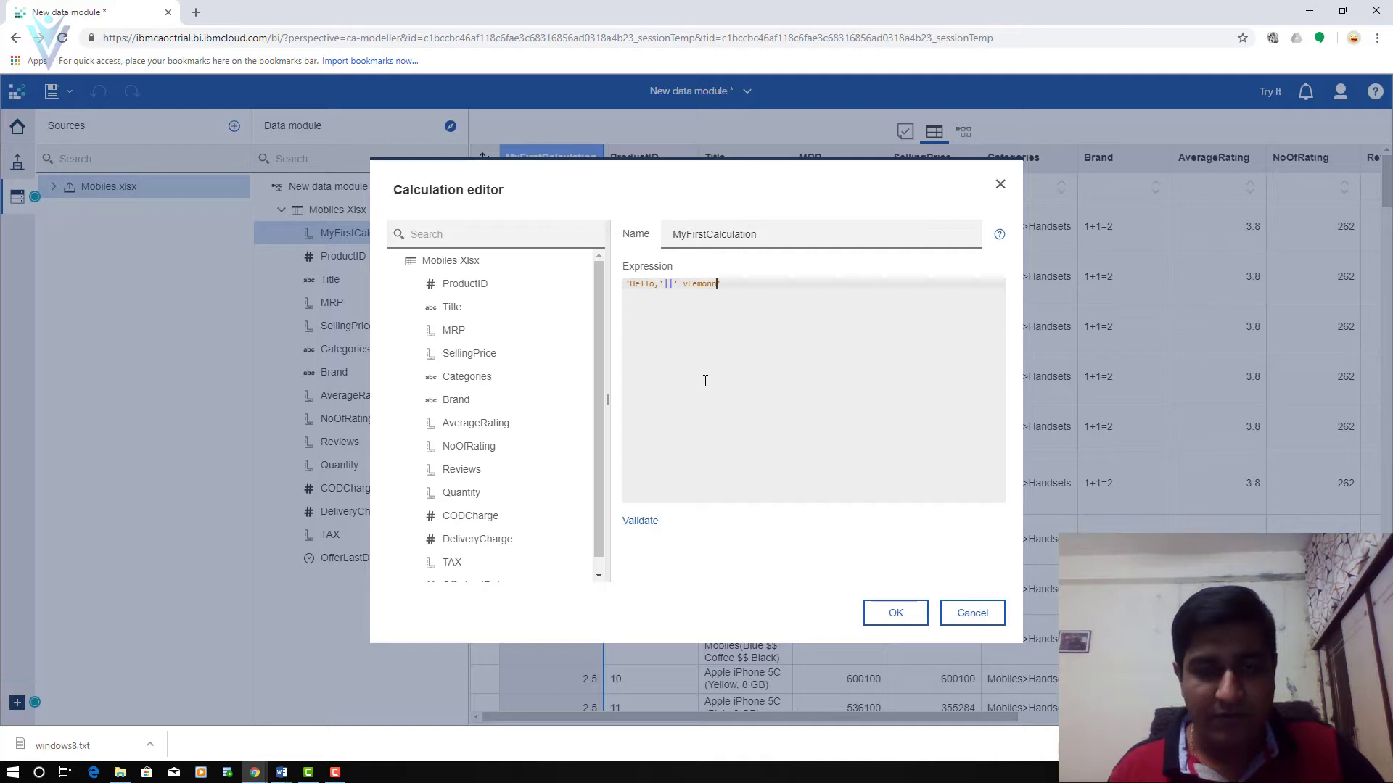
pyautogui.click(916, 634)
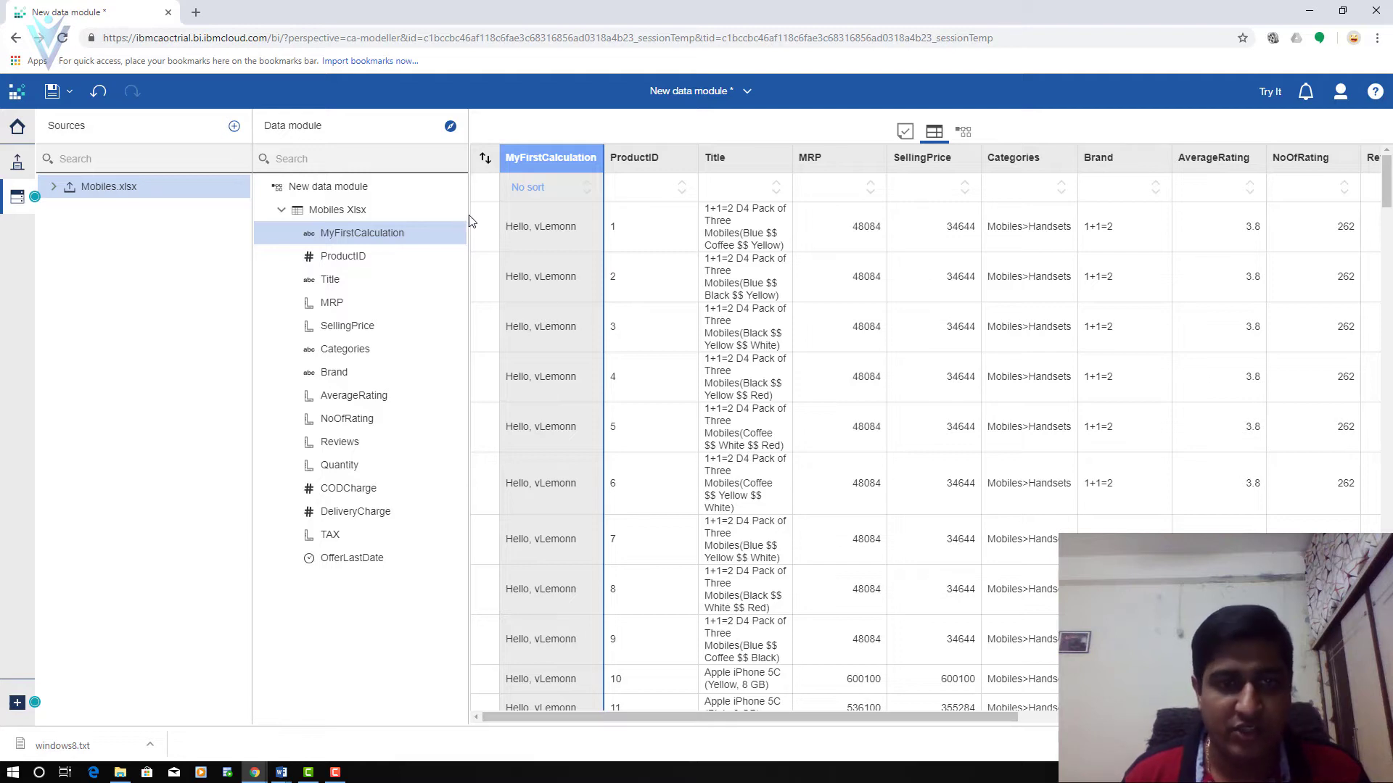
# - Change the concatenation operator in MyFirstCalculation from || to + so that the expression is 'Hello,'+' vLemonn'
pyautogui.click(449, 233)
pyautogui.click(464, 275)
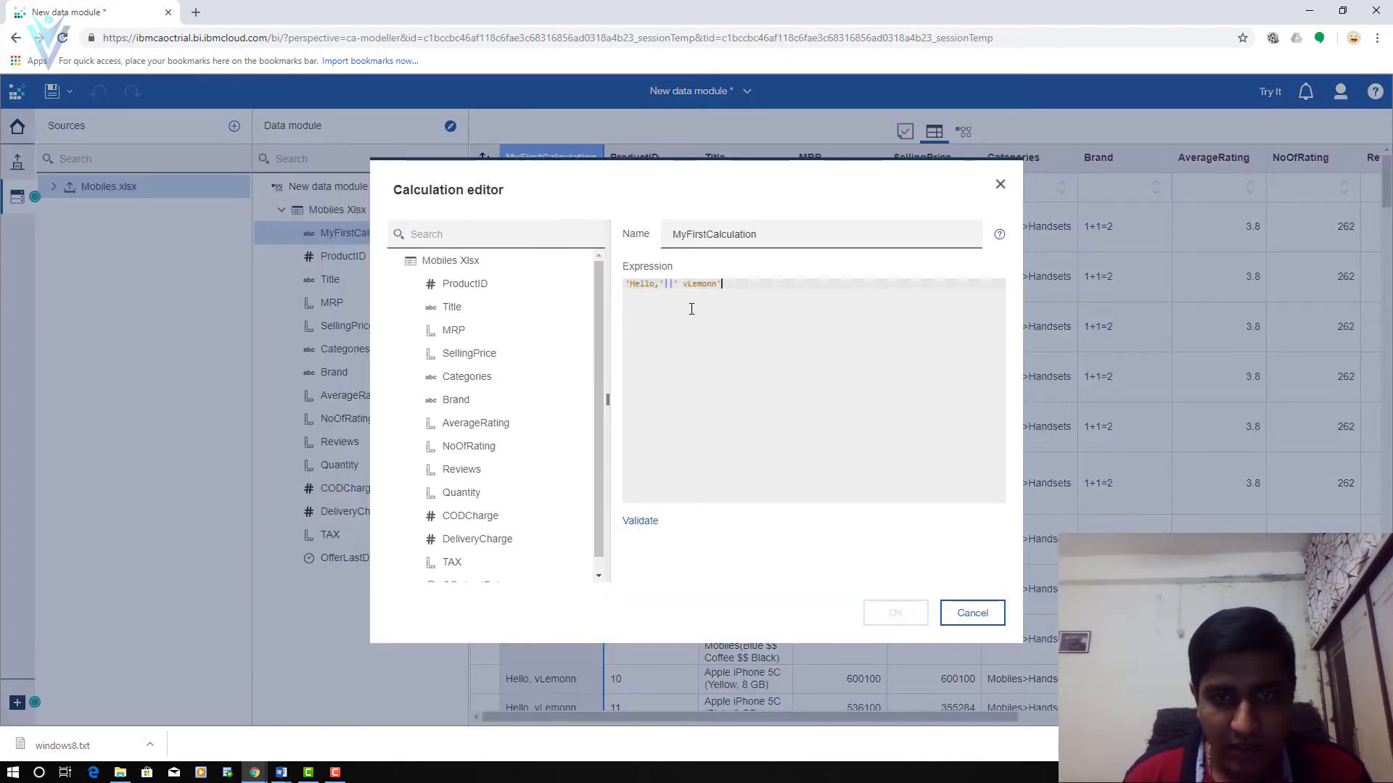
pyautogui.click(673, 285)
pyautogui.press('BackSpace')
pyautogui.press('BackSpace')
pyautogui.write('+')
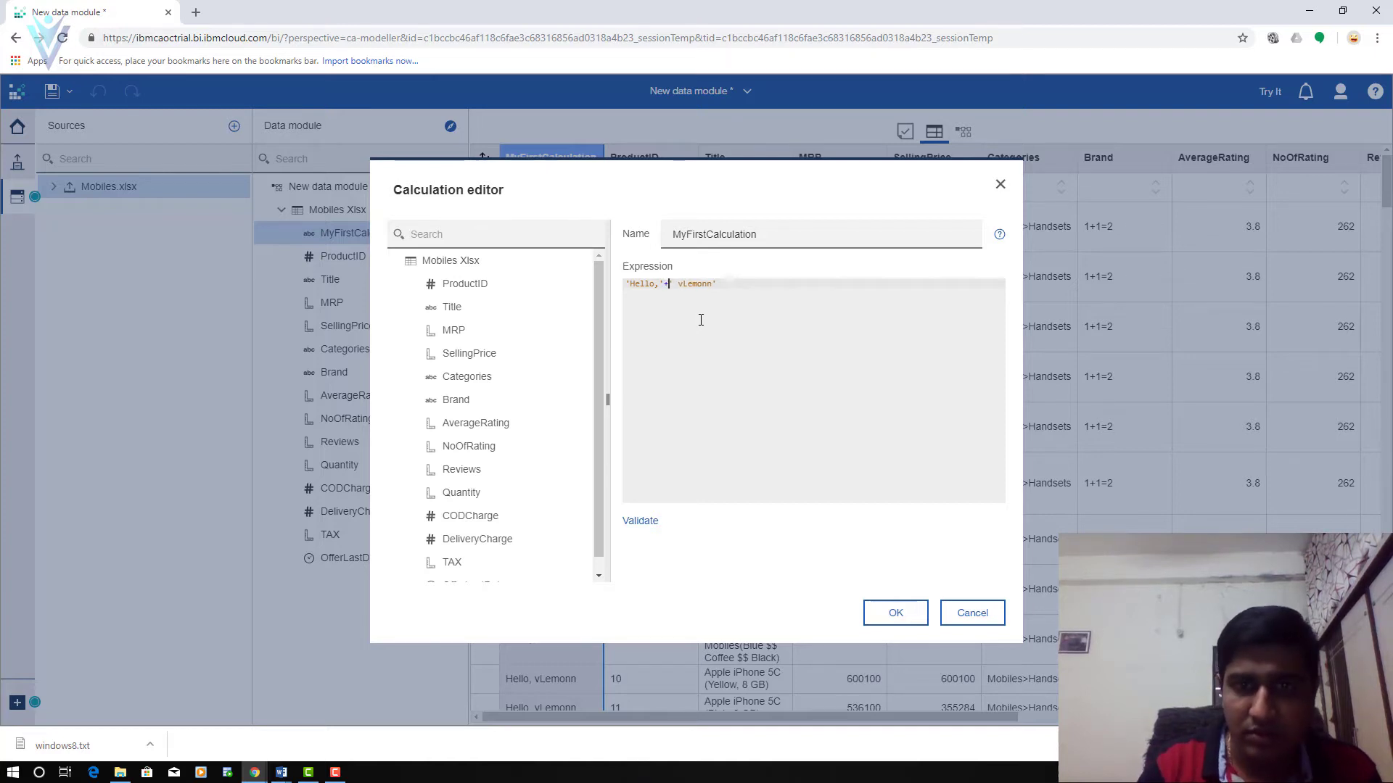
pyautogui.click(903, 613)
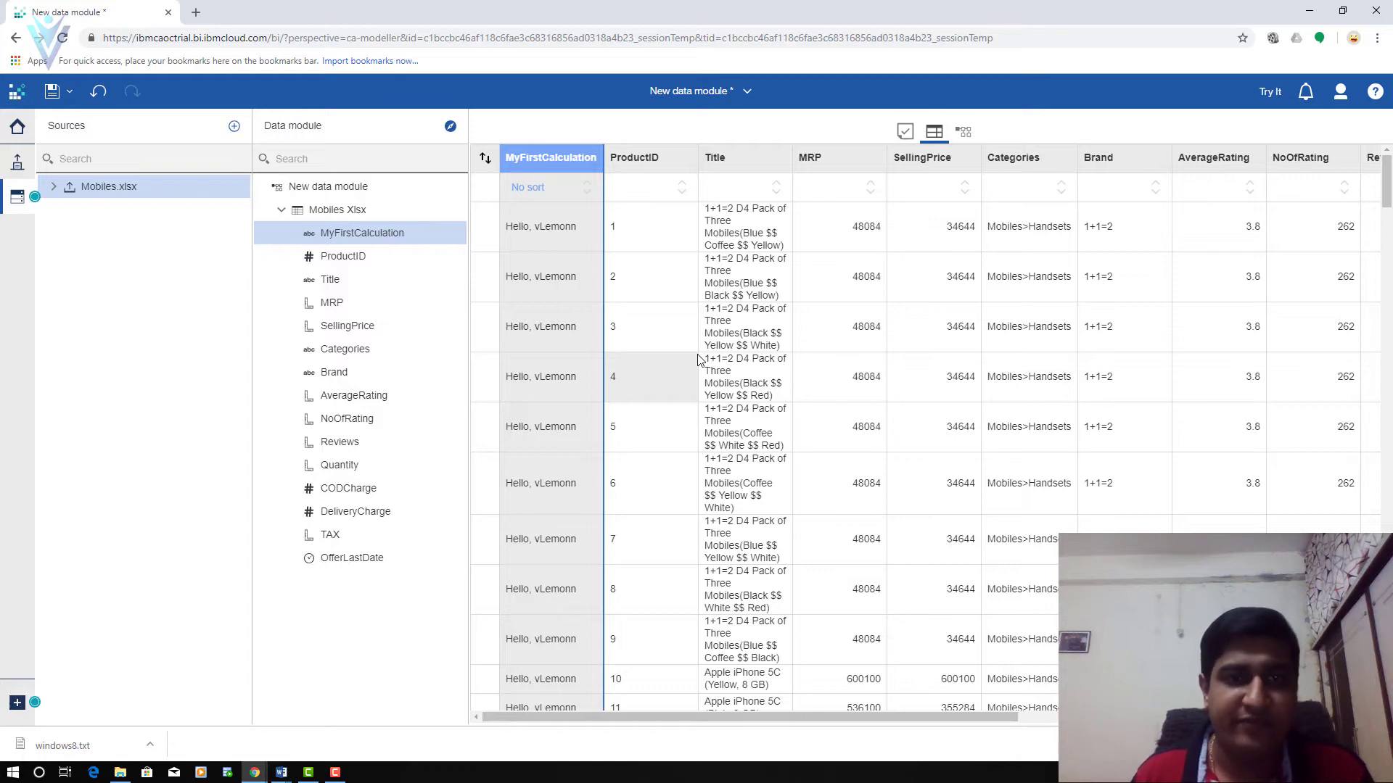
# - Validate the MyFirstCalculation expression in the calculation editor and close the editor without changes
pyautogui.click(450, 233)
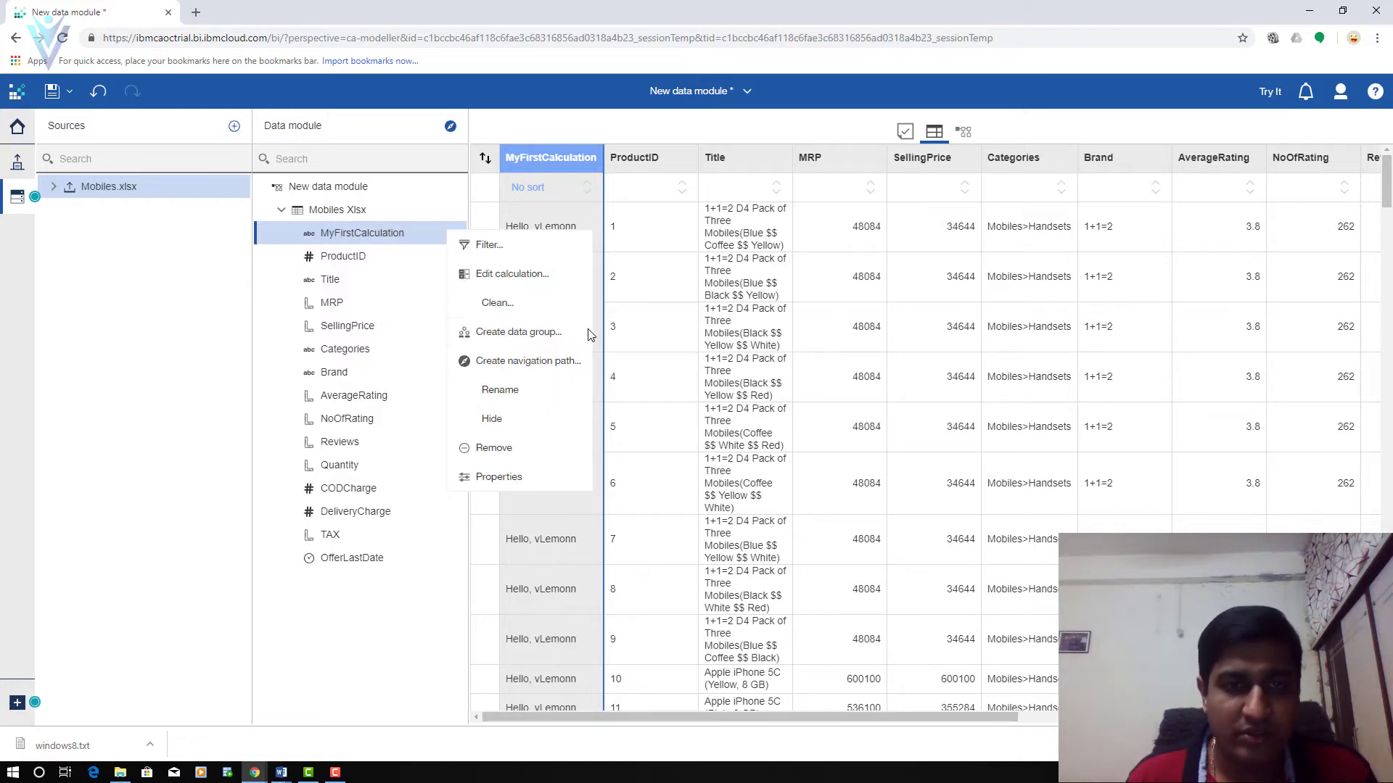
pyautogui.click(512, 274)
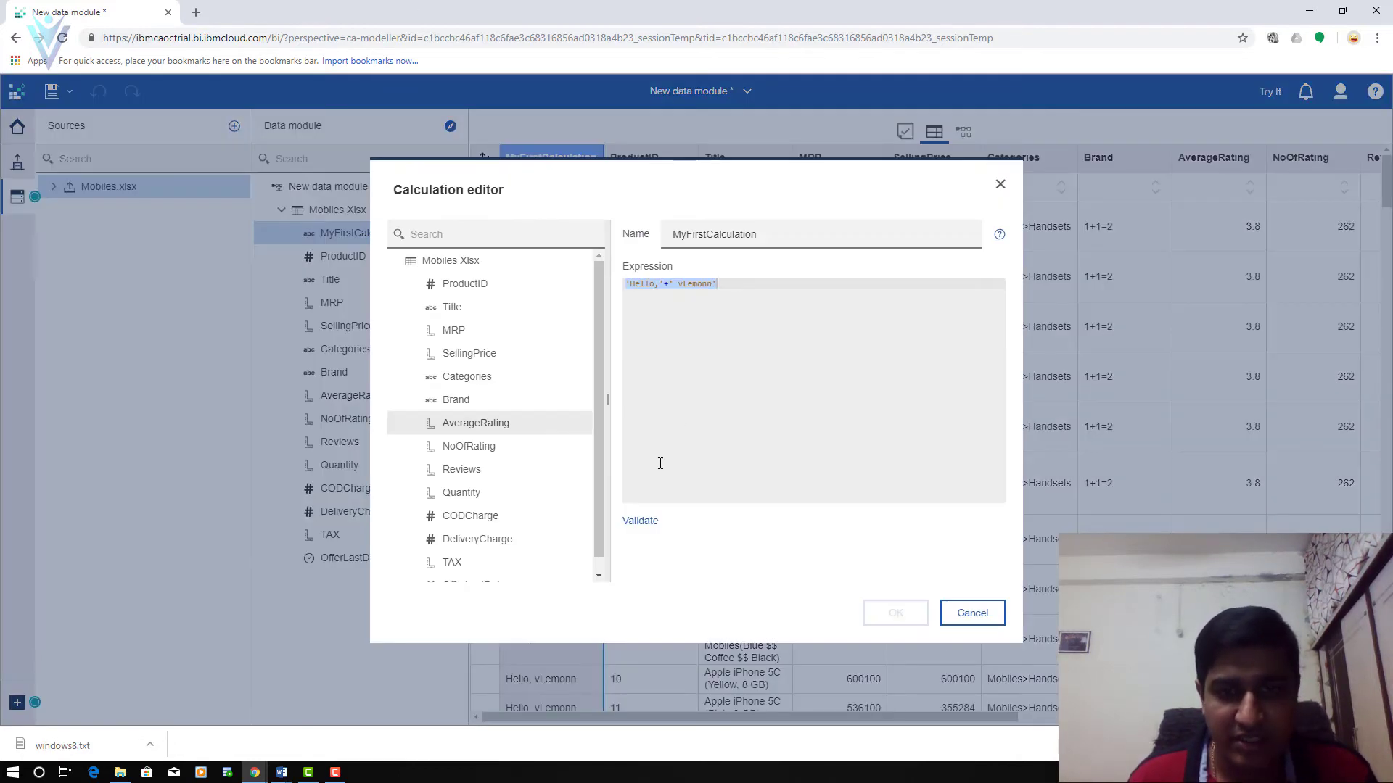
pyautogui.click(640, 520)
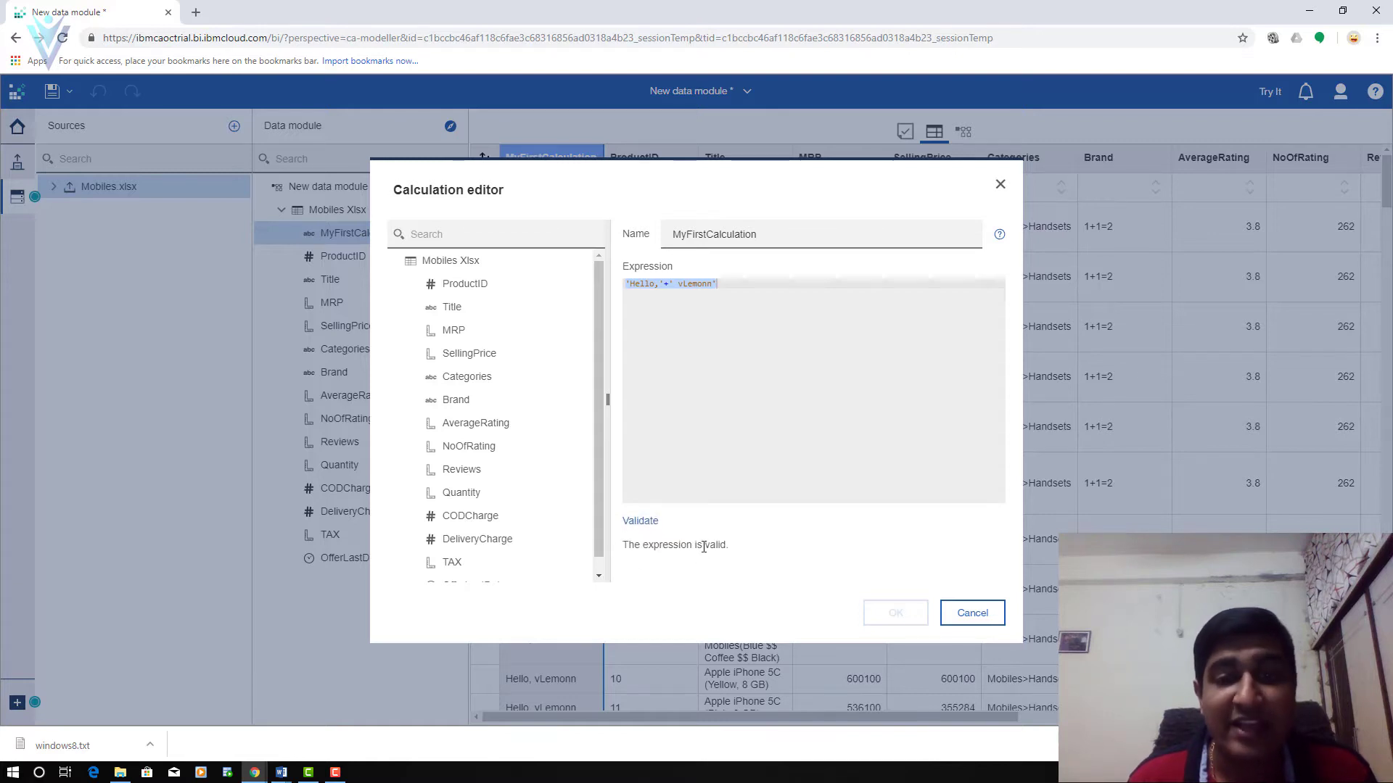
pyautogui.moveTo(756, 547); pyautogui.dragTo(715, 547)
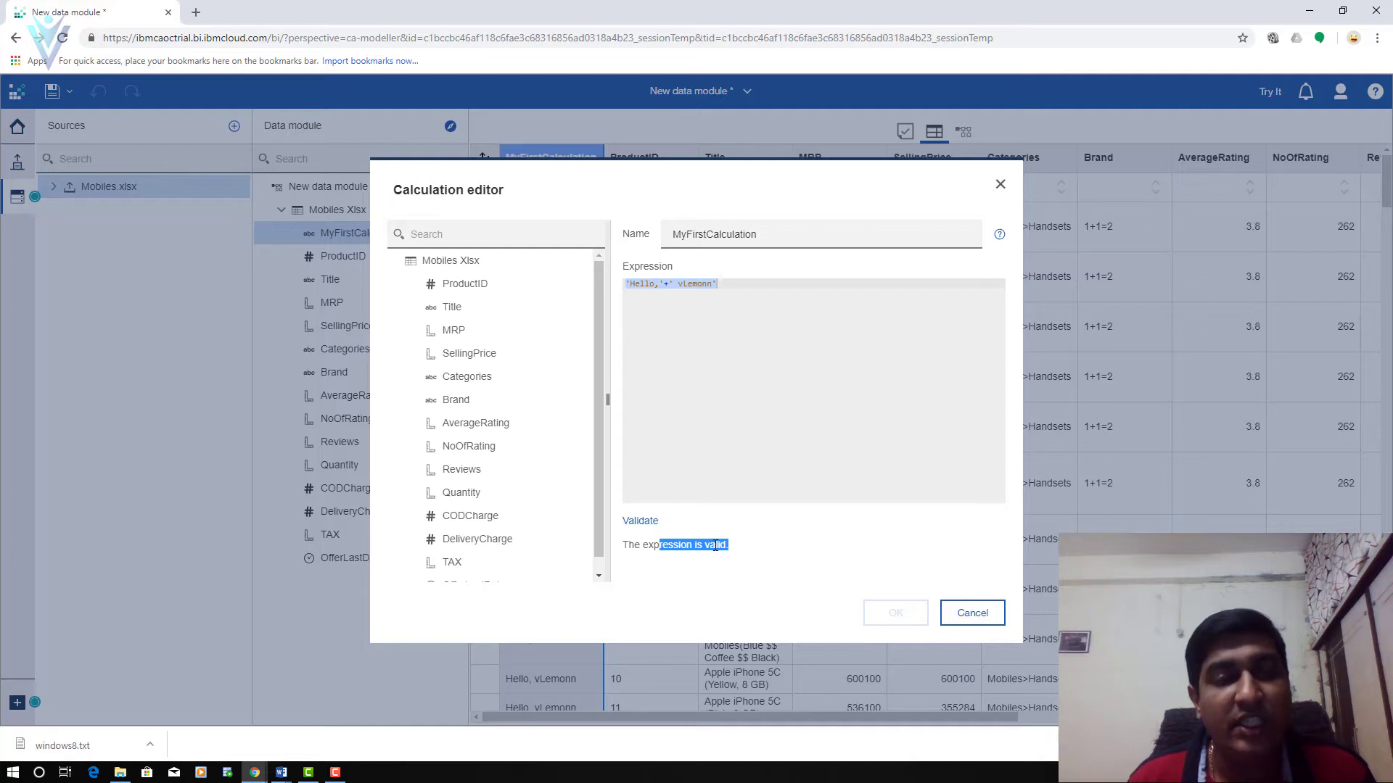
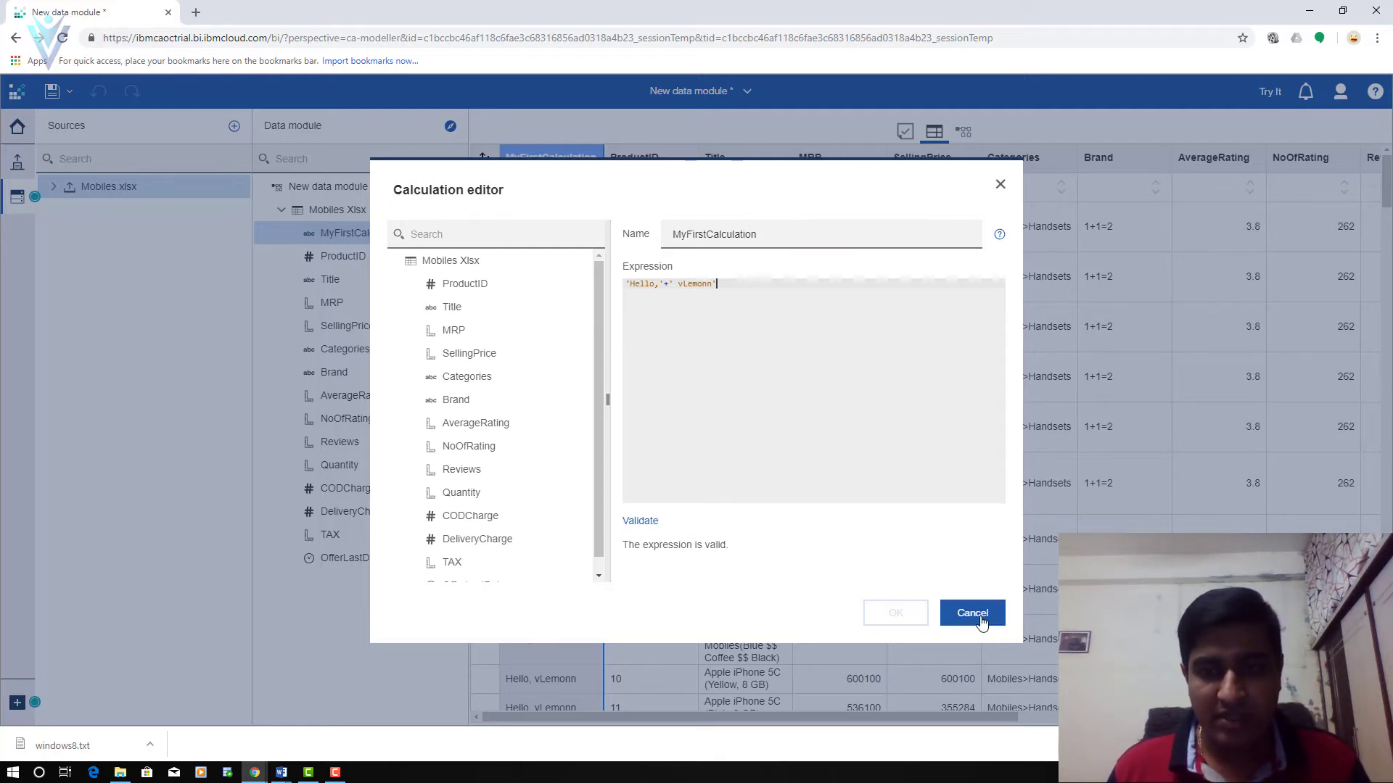
pyautogui.click(1000, 184)
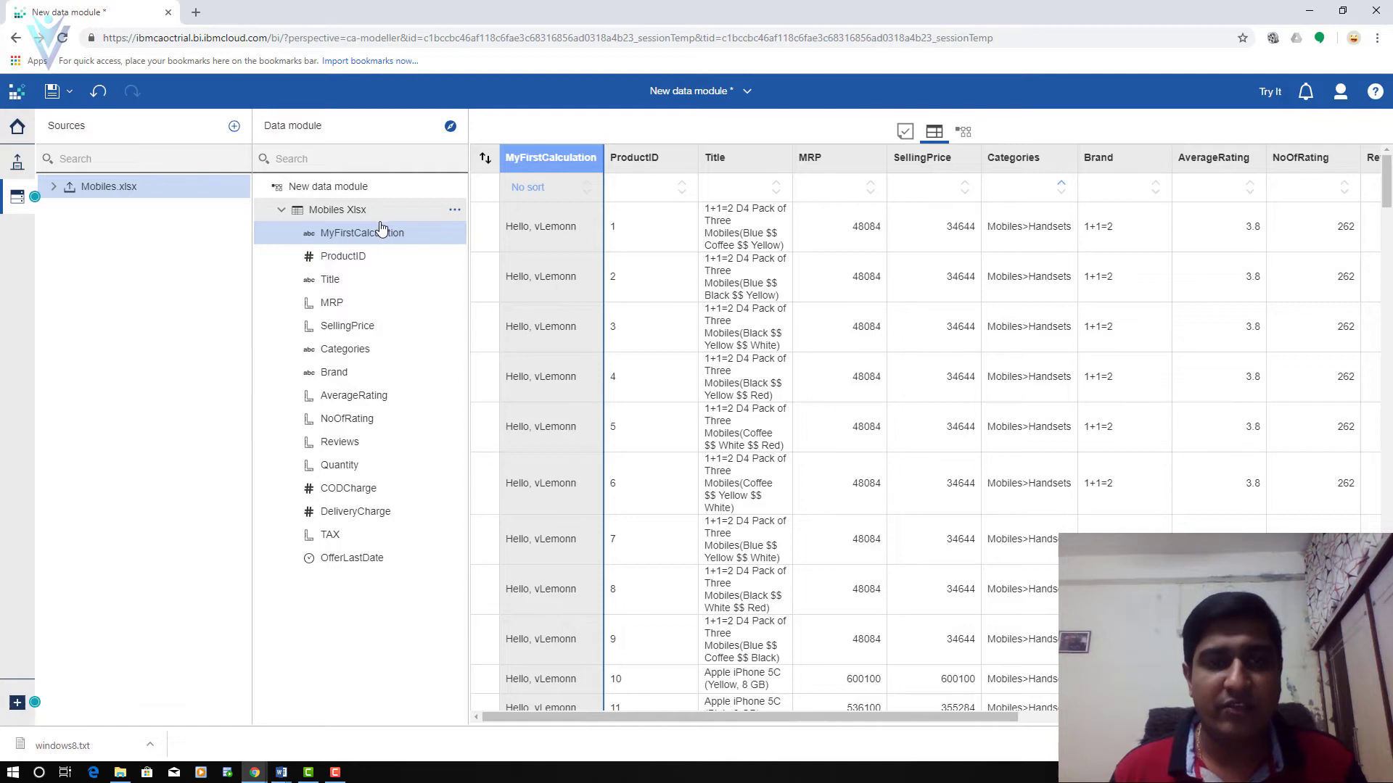
# - Remove the MyFirstCalculation column from the Mobiles Xlsx table
pyautogui.click(453, 234)
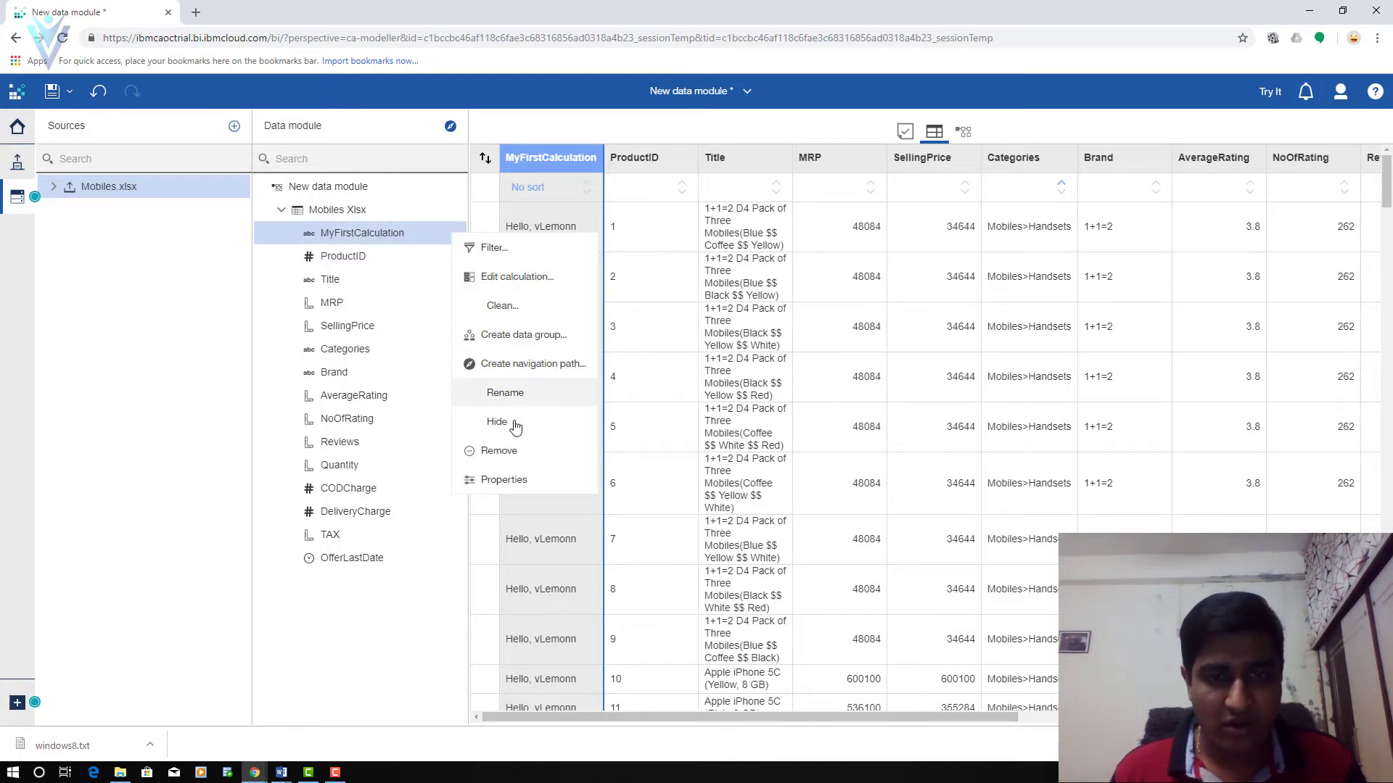
pyautogui.click(511, 452)
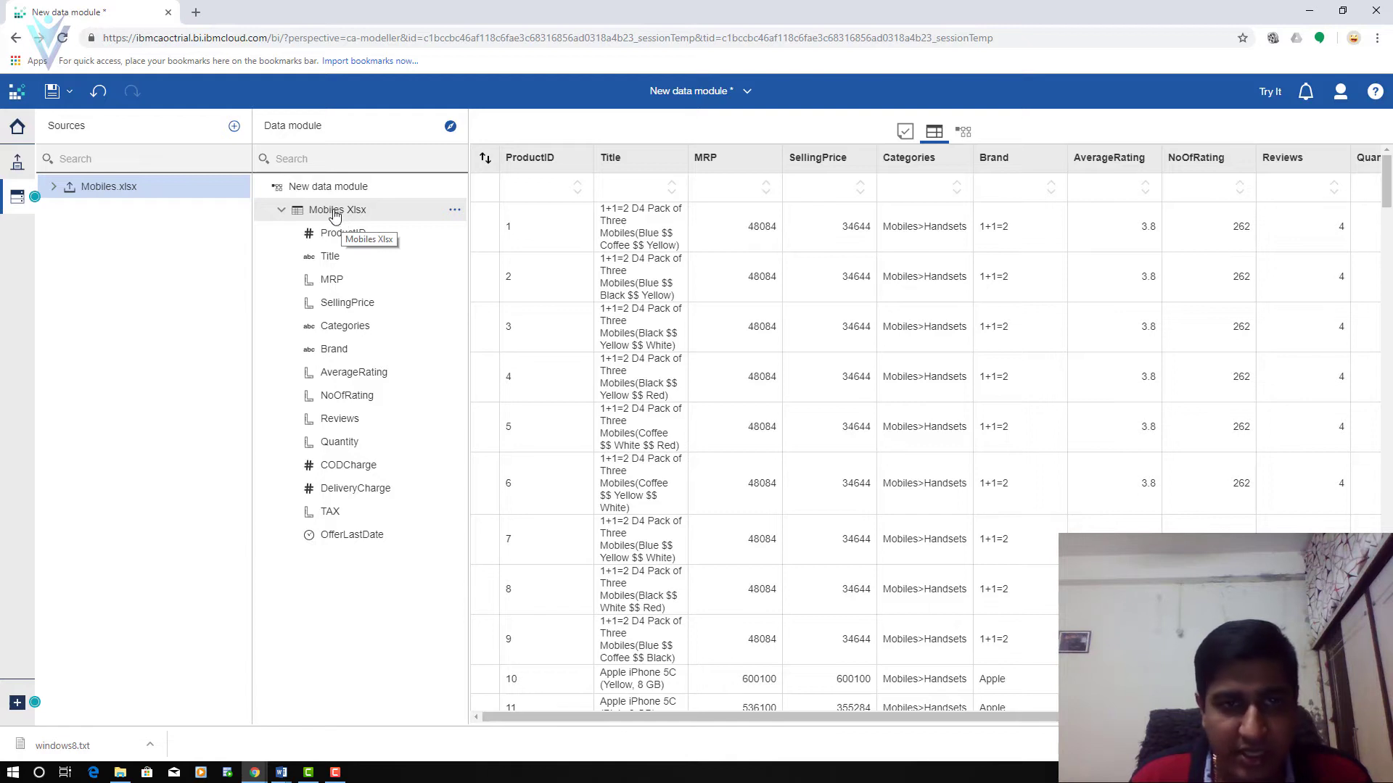
# - Remove the AverageRating, NoOfRating, Reviews, TAX and OfferLastDate columns together from the Mobiles Xlsx table
pyautogui.click(380, 332)
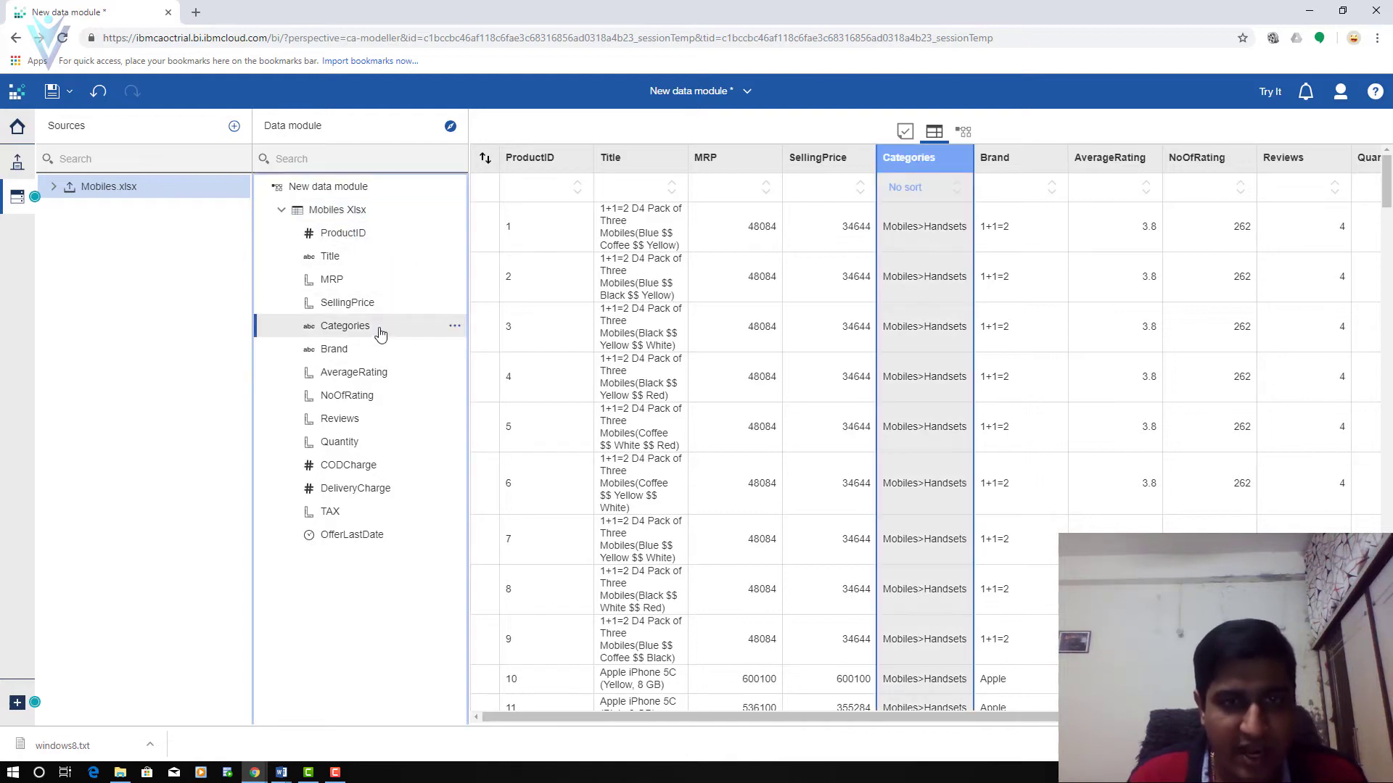
pyautogui.click(354, 372)
pyautogui.keyDown('shift'); pyautogui.click(340, 418); pyautogui.keyUp('shift')
pyautogui.keyDown('ctrl'); pyautogui.click(330, 511); pyautogui.keyUp('ctrl')
pyautogui.keyDown('ctrl'); pyautogui.click(395, 544); pyautogui.keyUp('ctrl')
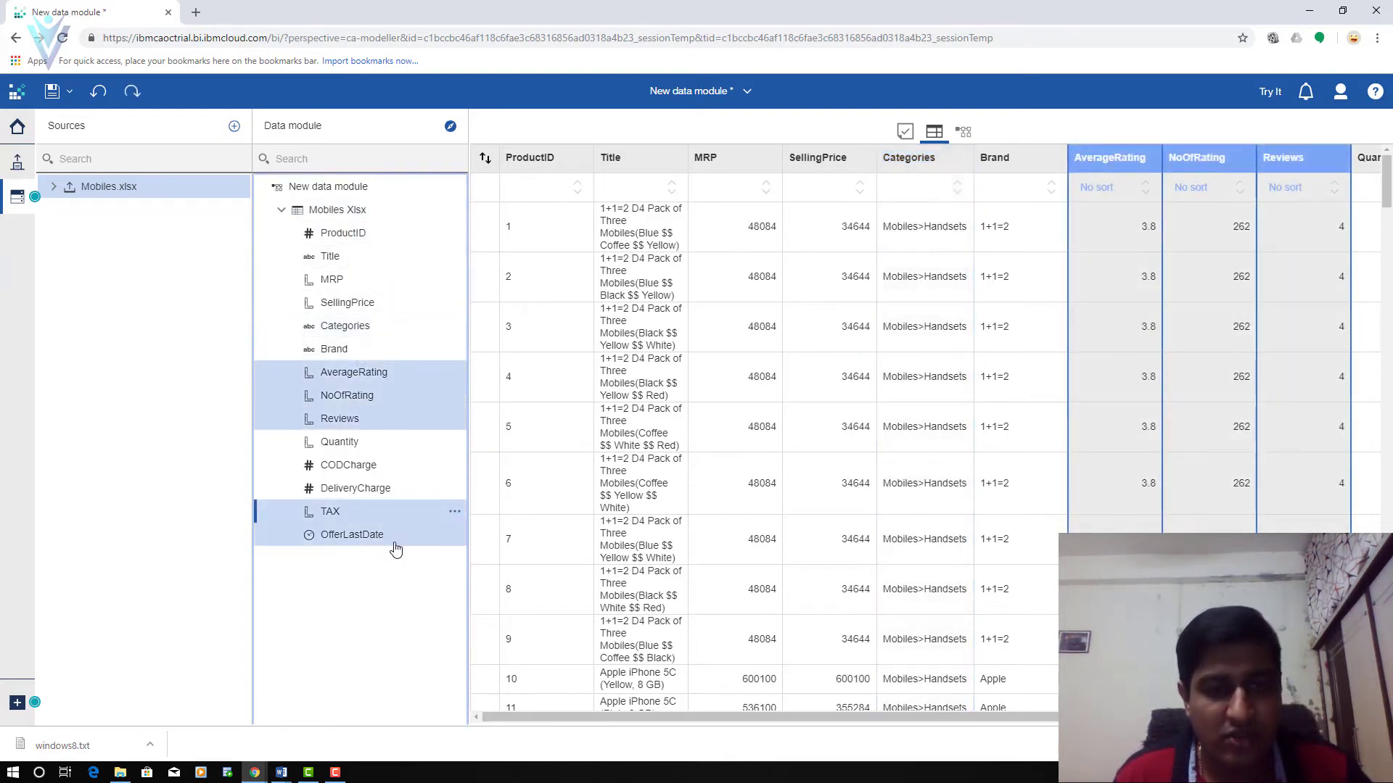
pyautogui.keyDown('ctrl'); pyautogui.click(404, 541); pyautogui.keyUp('ctrl')
pyautogui.keyDown('ctrl'); pyautogui.click(414, 537); pyautogui.keyUp('ctrl')
pyautogui.keyDown('ctrl'); pyautogui.click(424, 541); pyautogui.keyUp('ctrl')
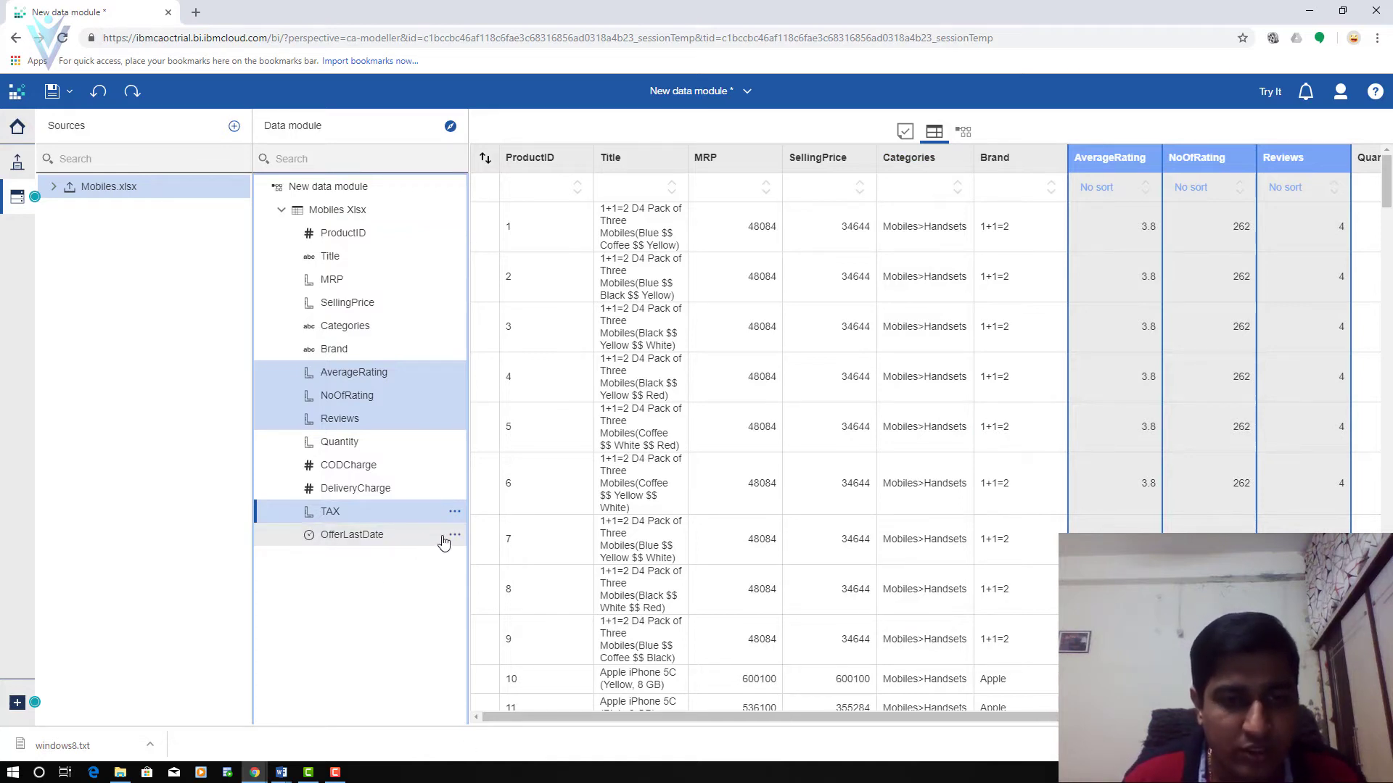
pyautogui.click(454, 534)
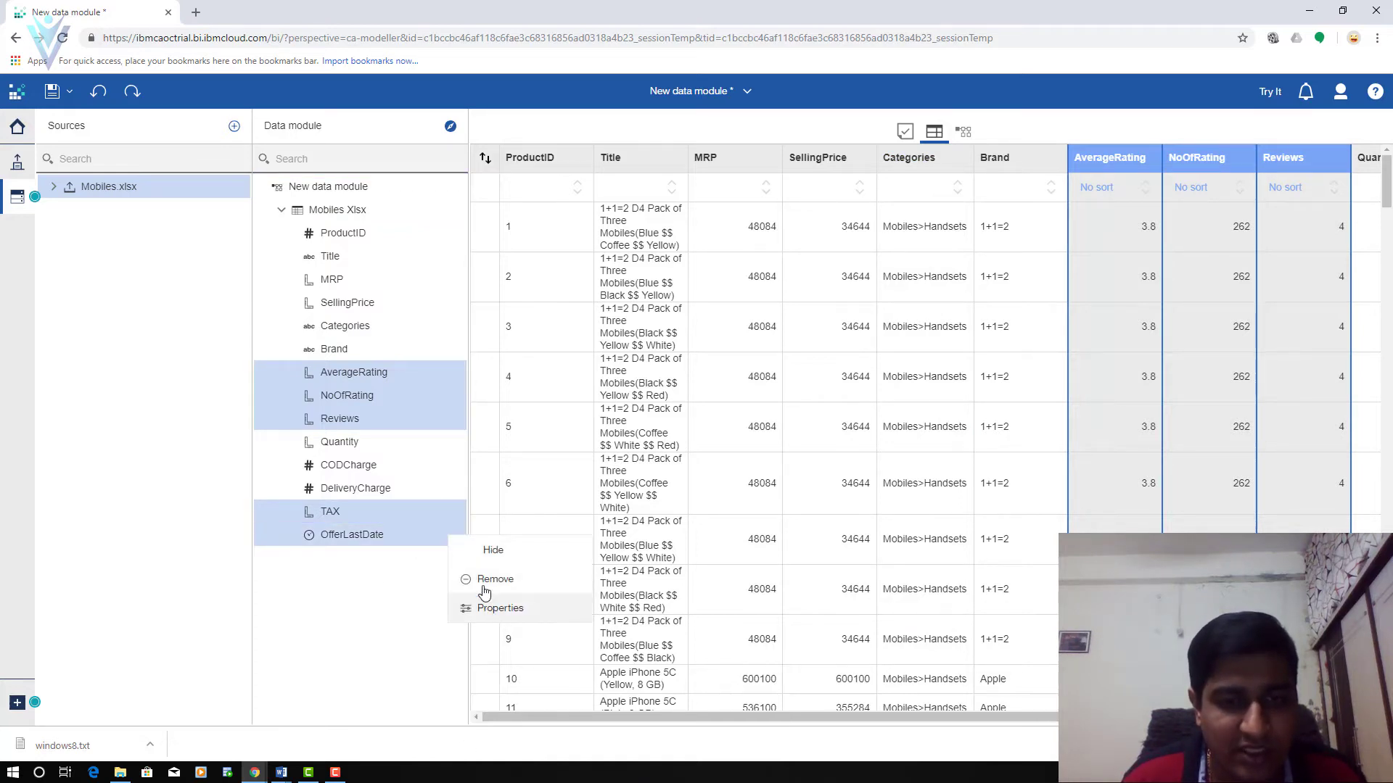
pyautogui.click(490, 581)
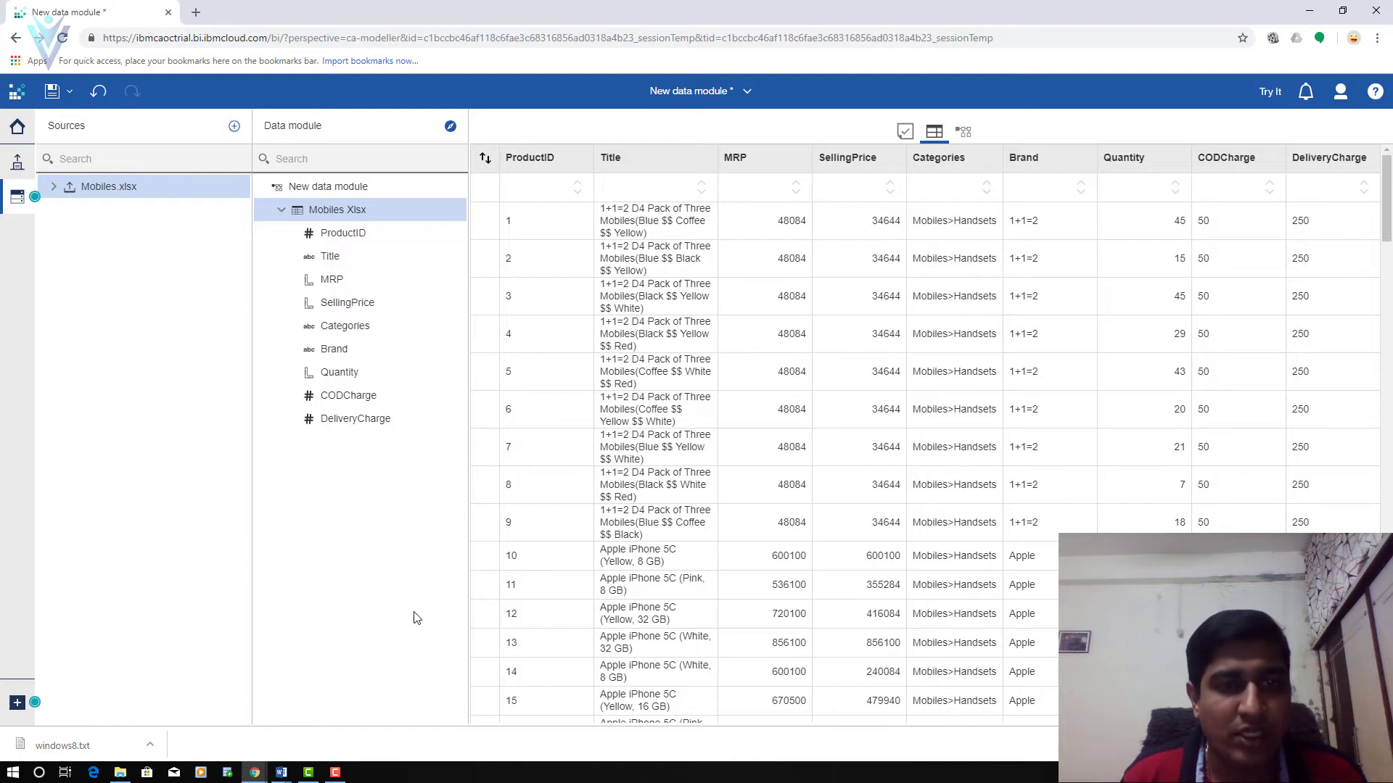
# - Start a new calculation on the Mobiles Xlsx table and name it FinalSellingPrice
pyautogui.moveTo(452, 214)
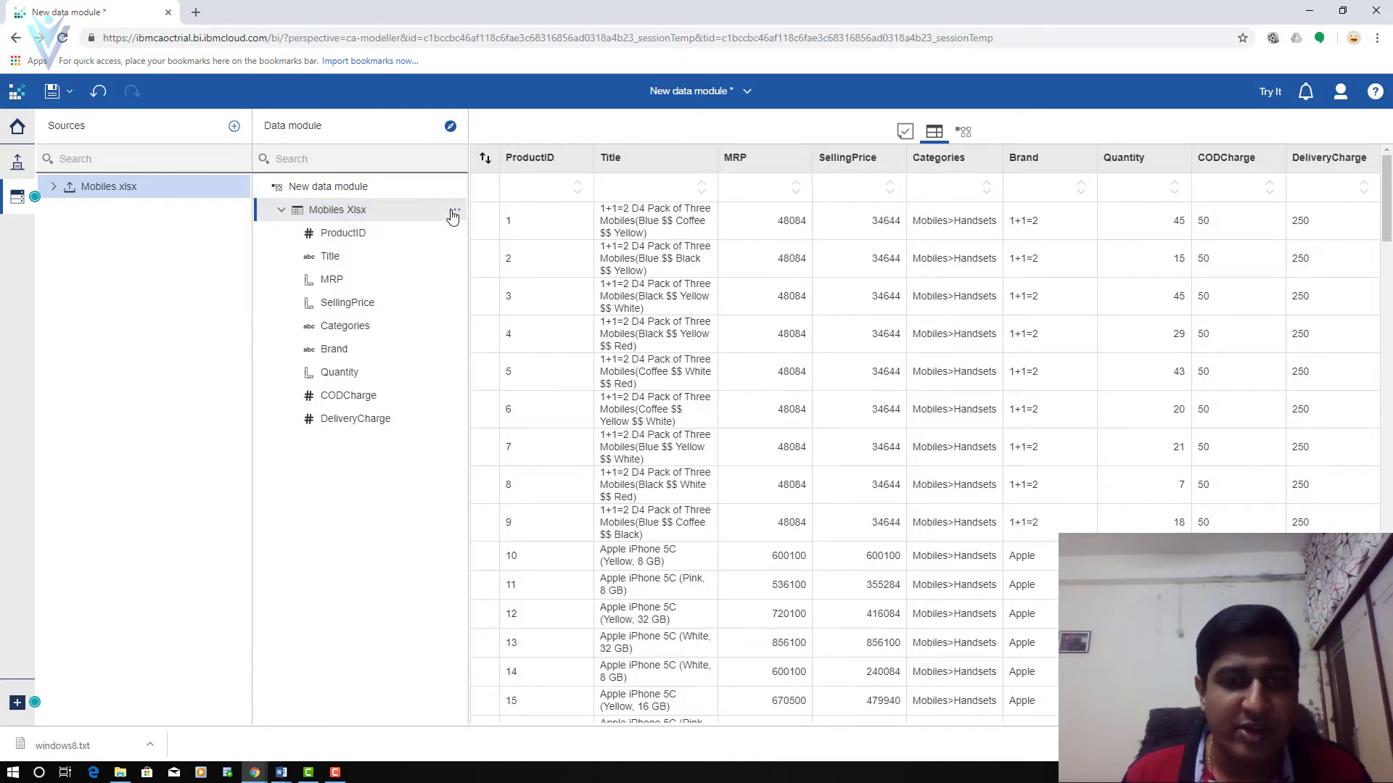
pyautogui.click(453, 214)
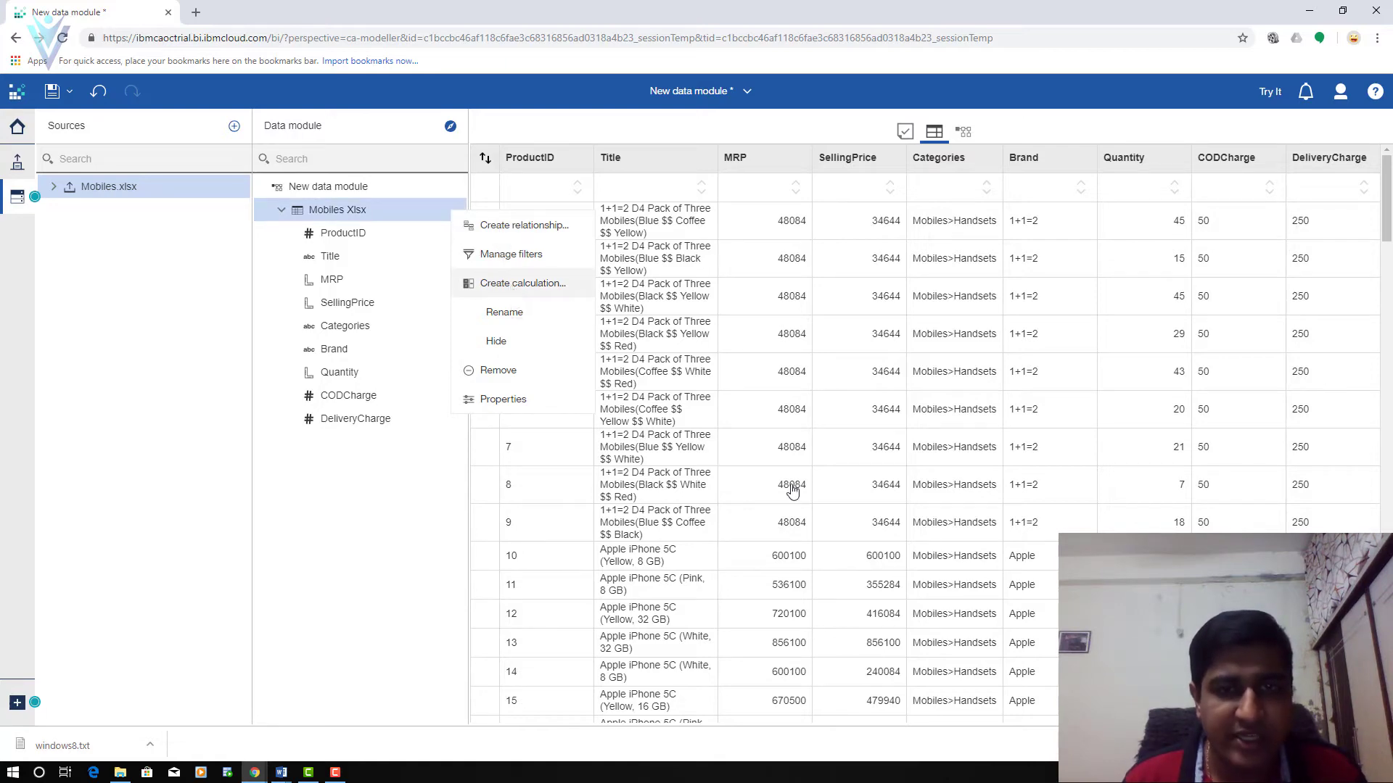
pyautogui.click(512, 287)
pyautogui.click(718, 230)
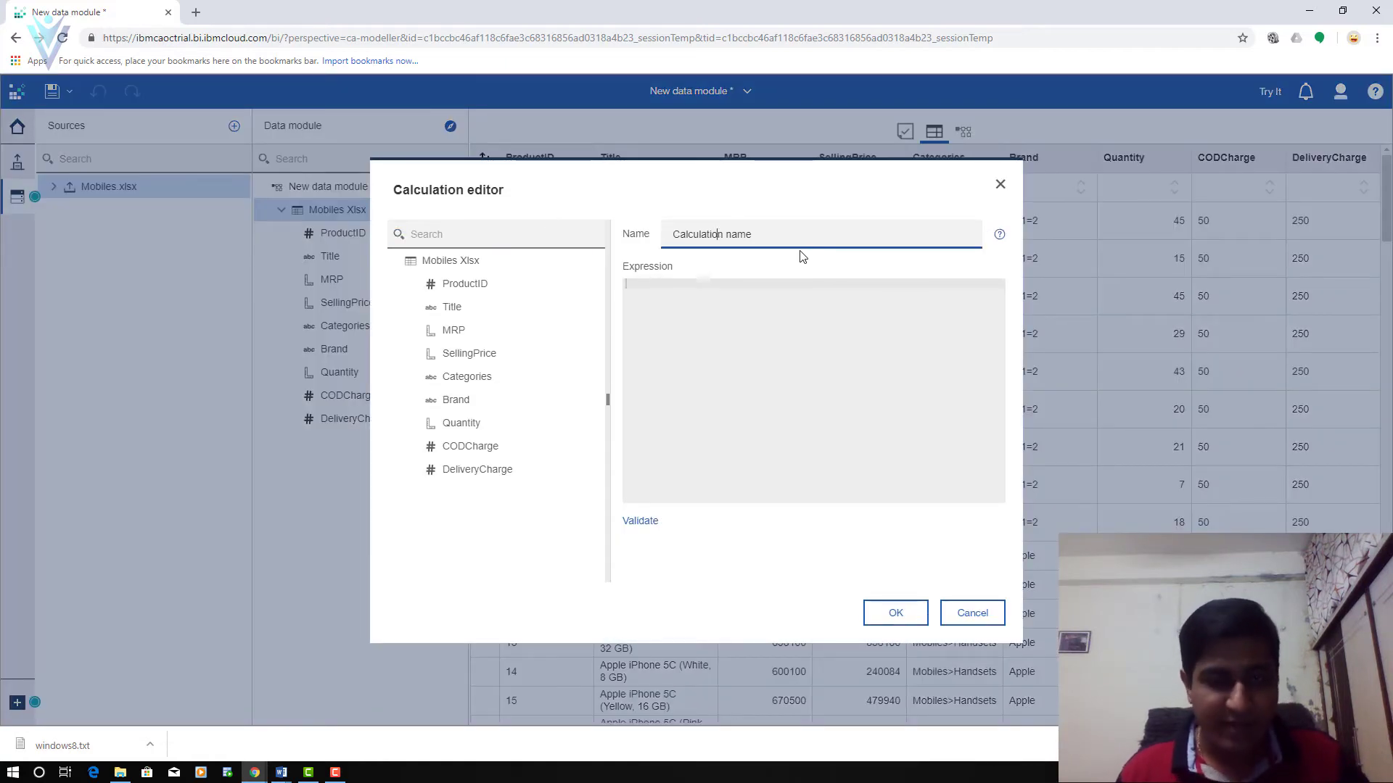
pyautogui.hotkey('ctrl', 'a')
pyautogui.write('Fina')
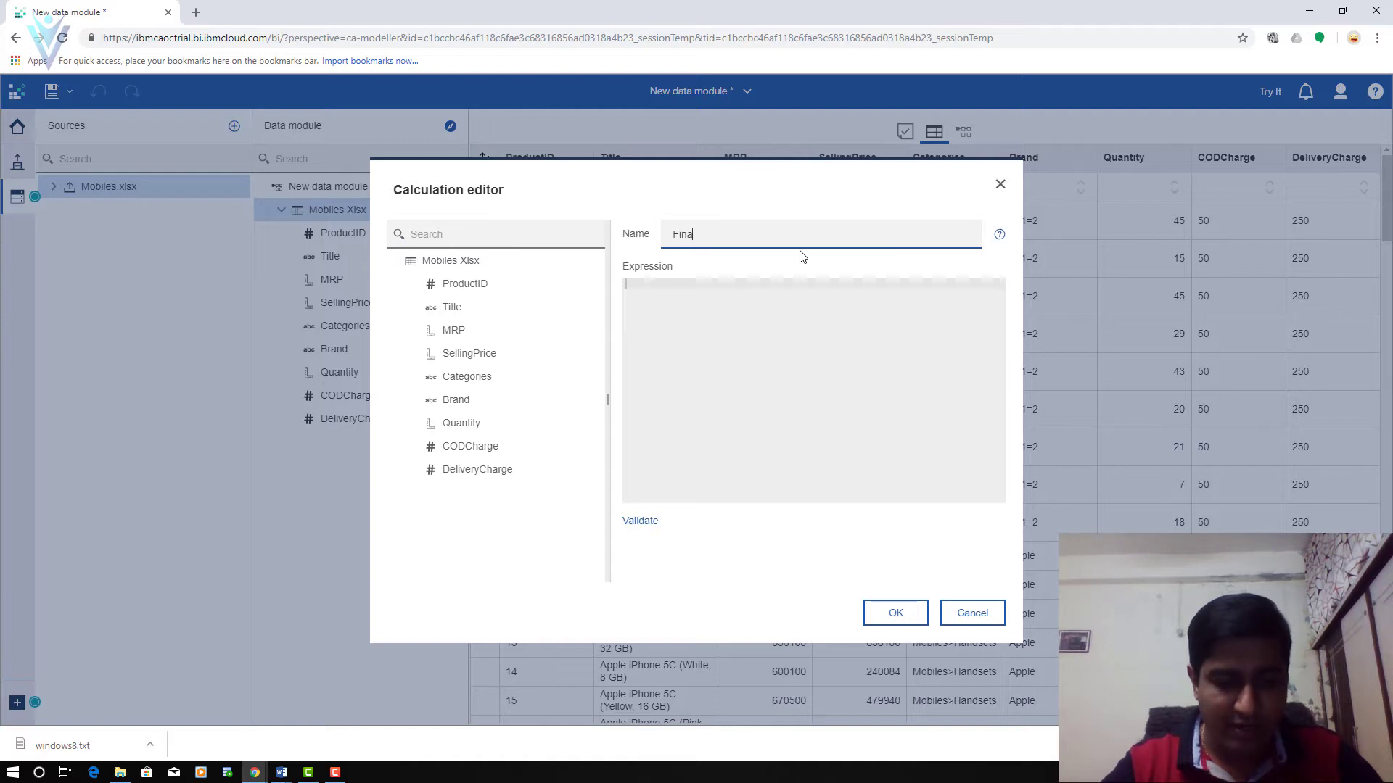
pyautogui.write('lSellingPrice')
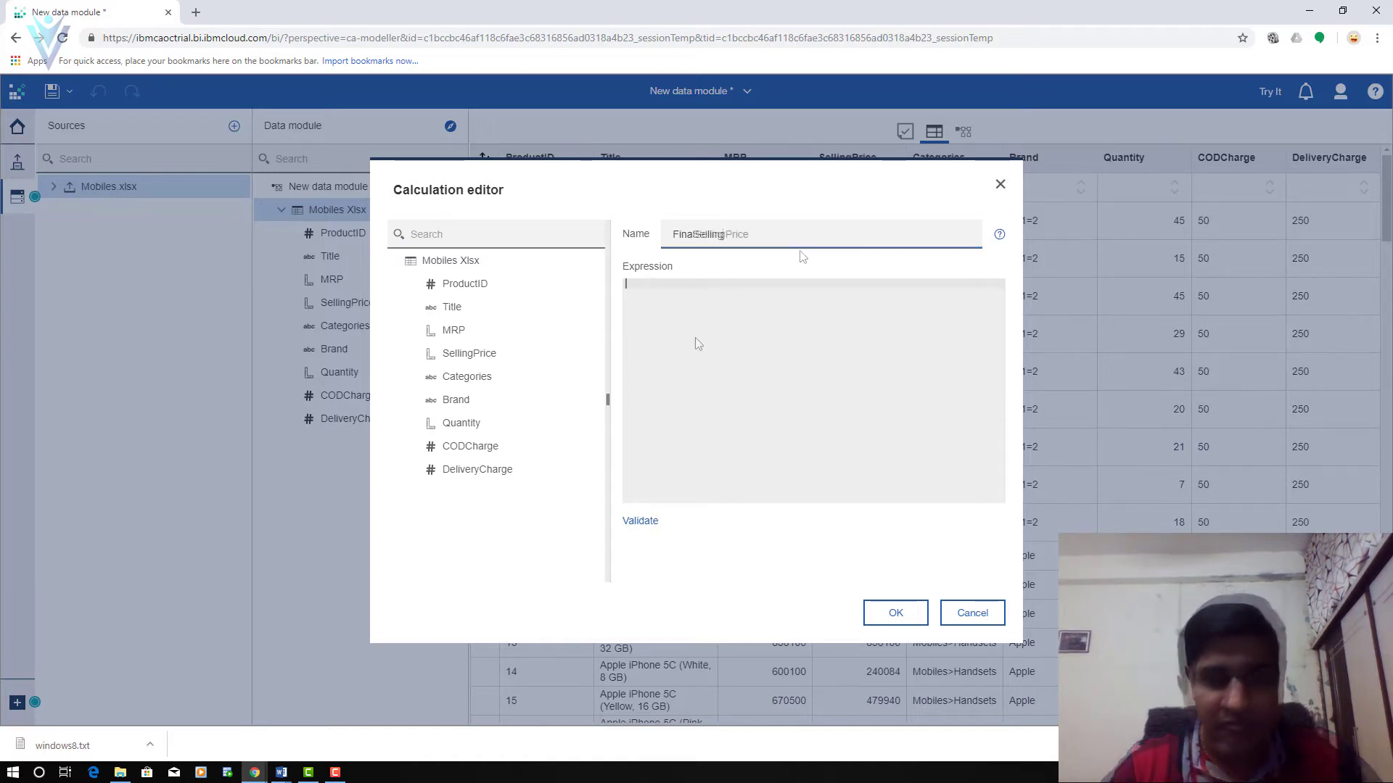
# - Build the FinalSellingPrice expression as SellingPrice + CODCharge + DeliveryCharge from the table's columns
pyautogui.click(760, 415)
pyautogui.click(470, 355)
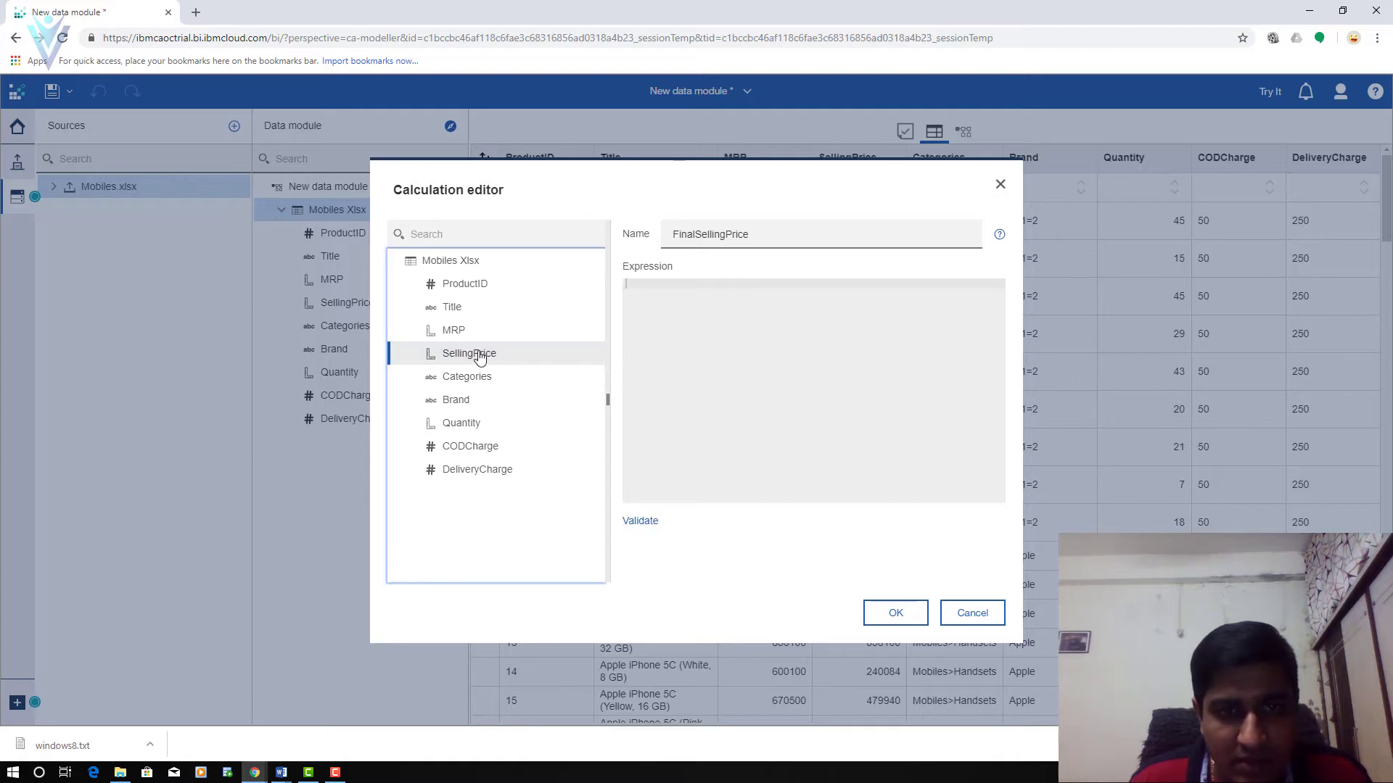
pyautogui.moveTo(472, 353); pyautogui.dragTo(682, 348)
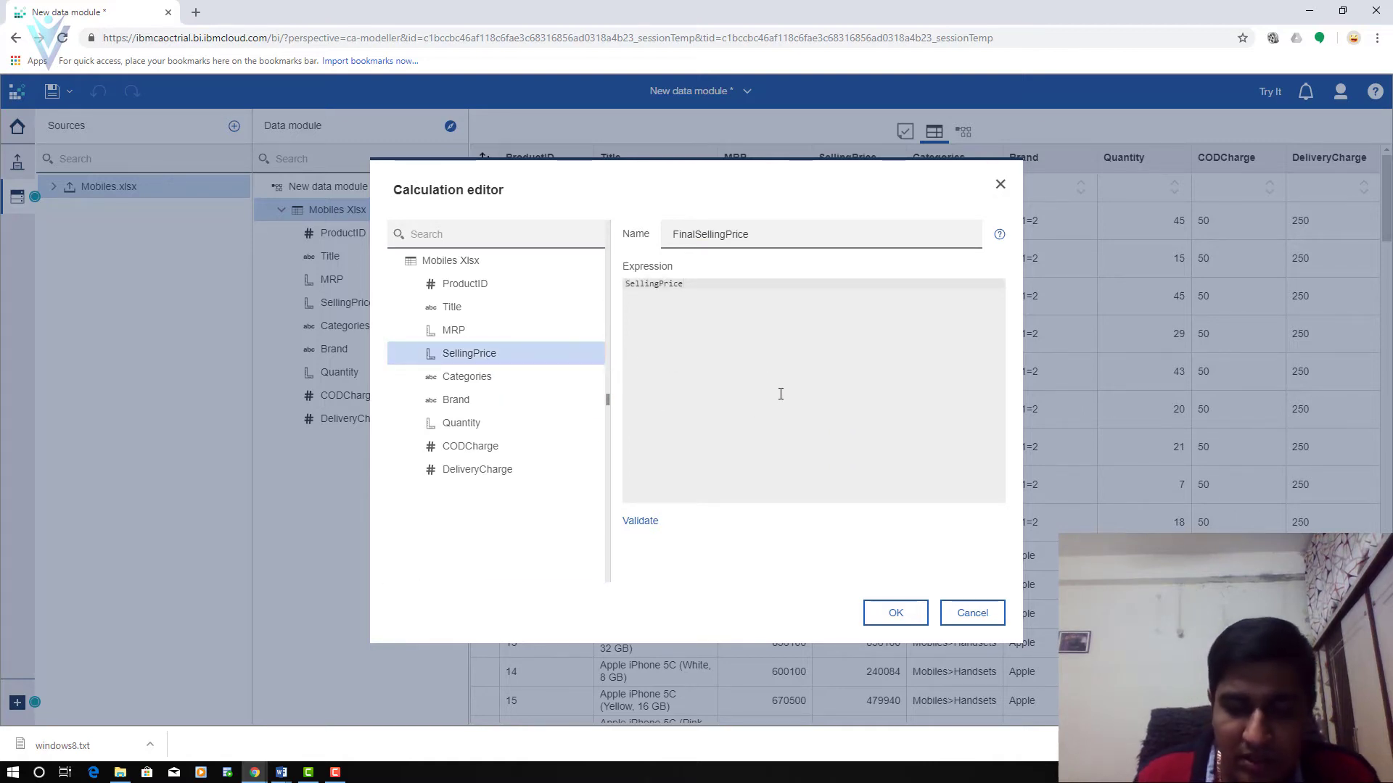
pyautogui.write('+')
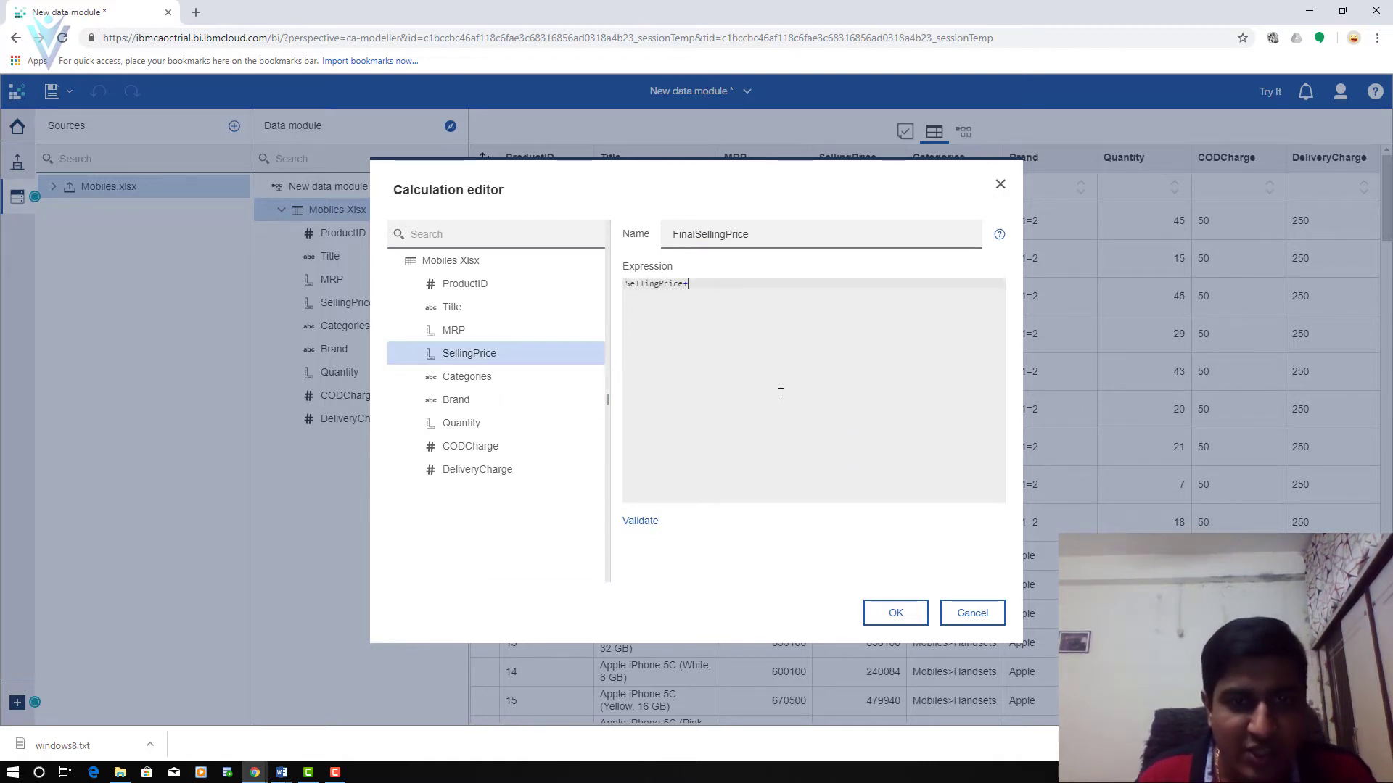
pyautogui.moveTo(475, 448); pyautogui.dragTo(790, 399)
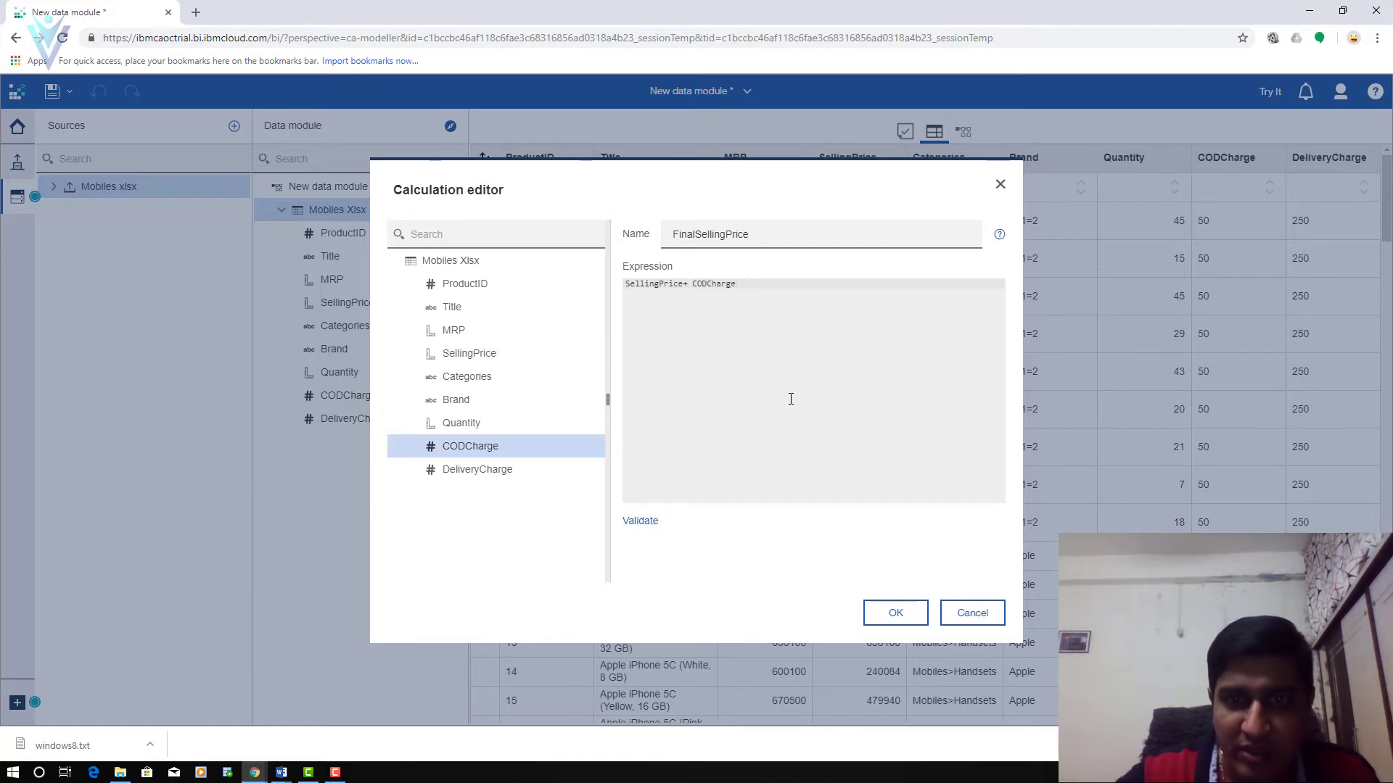
pyautogui.write('+')
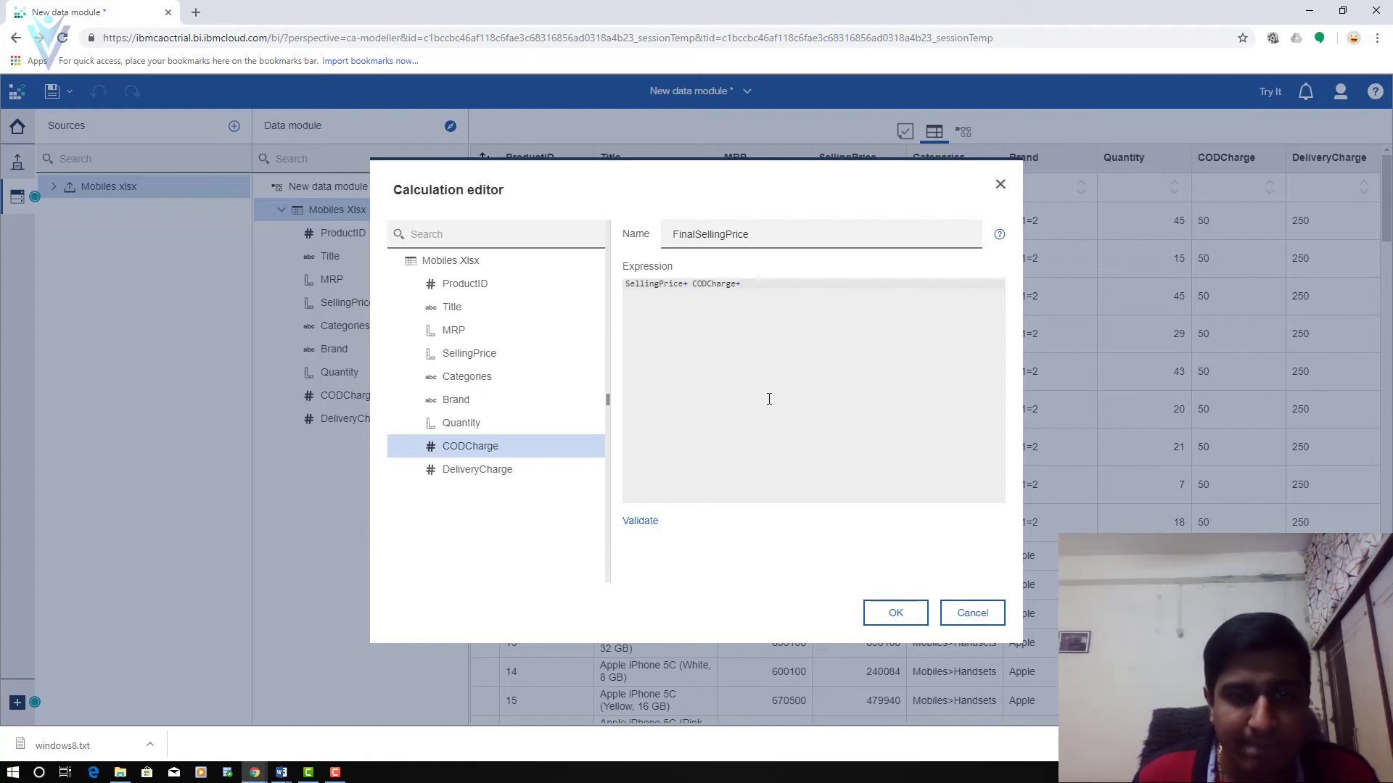
pyautogui.moveTo(516, 475); pyautogui.dragTo(831, 393)
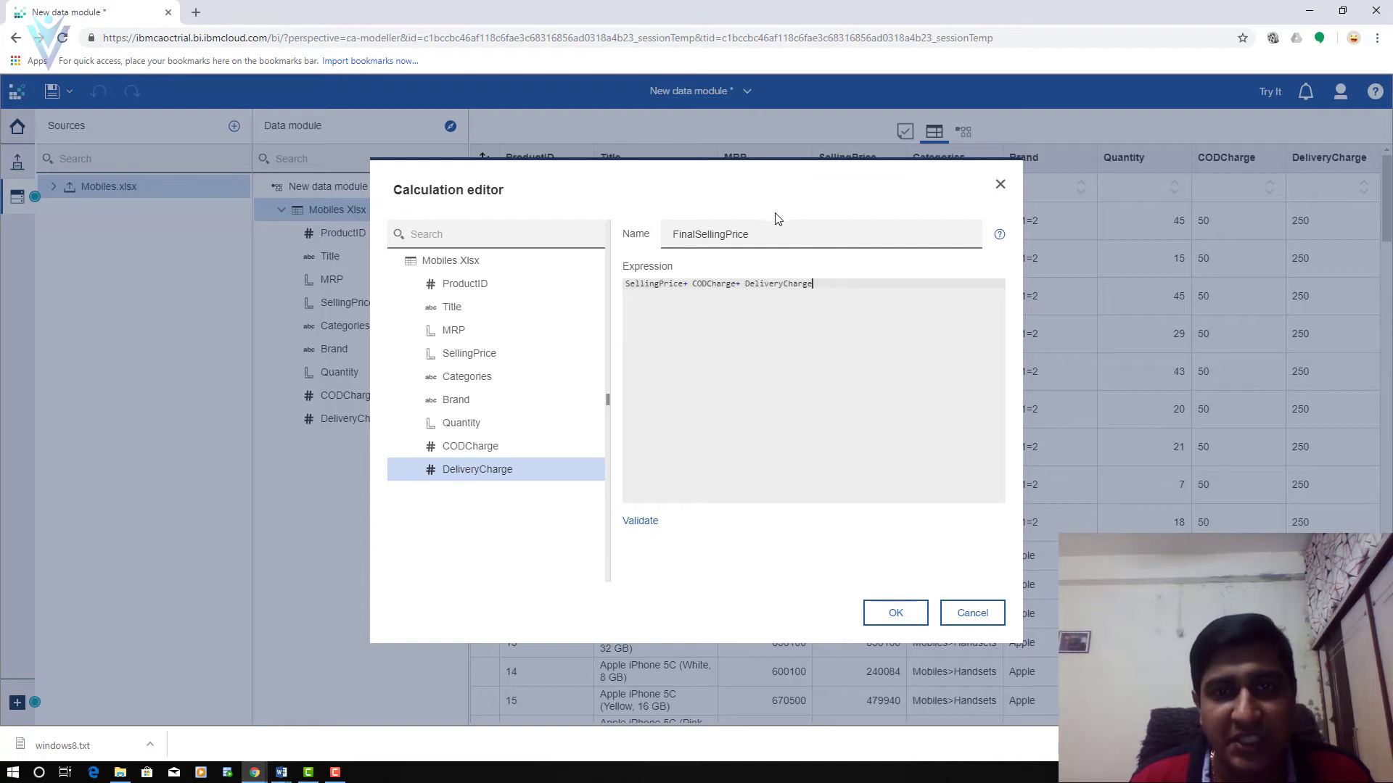
# - Validate and save the FinalSellingPrice calculation, and place its column directly after SellingPrice in the Mobiles Xlsx table
pyautogui.click(686, 302)
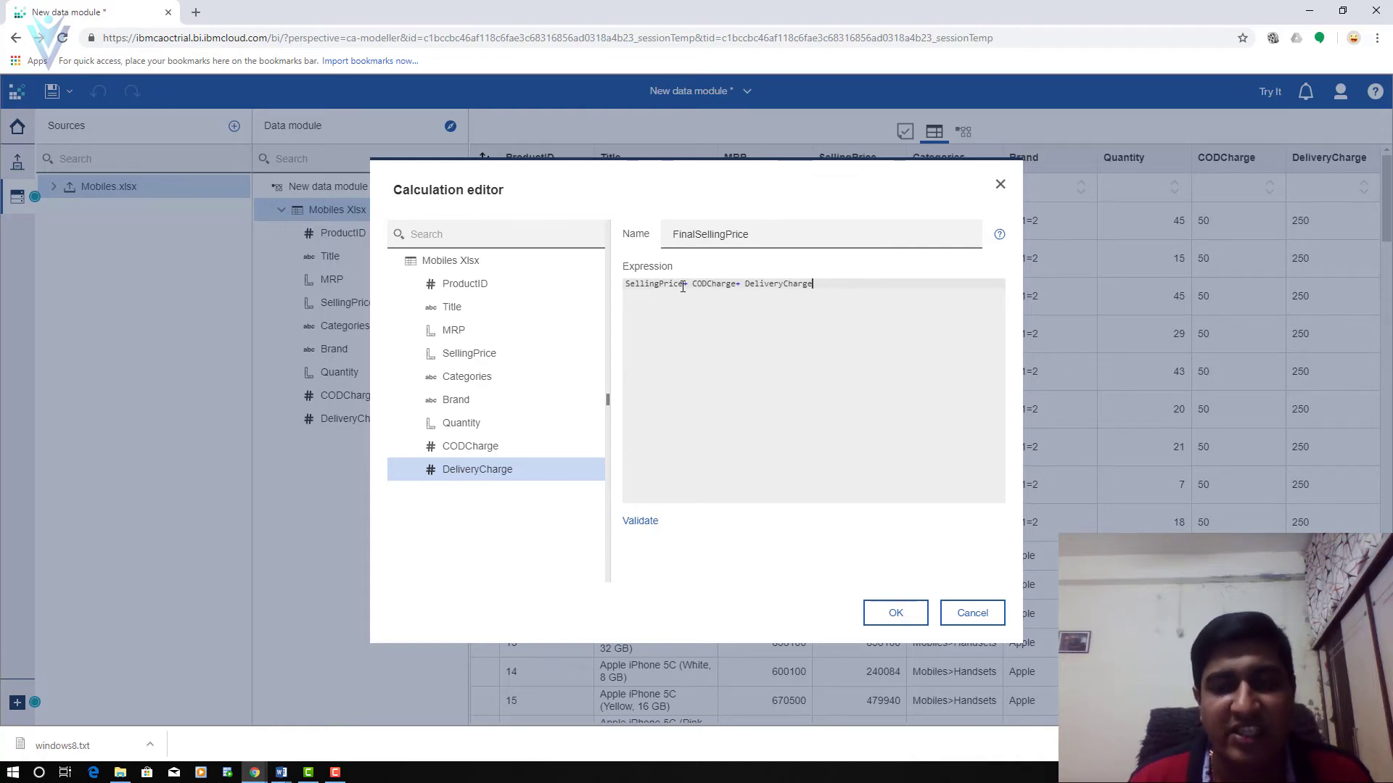
pyautogui.click(653, 522)
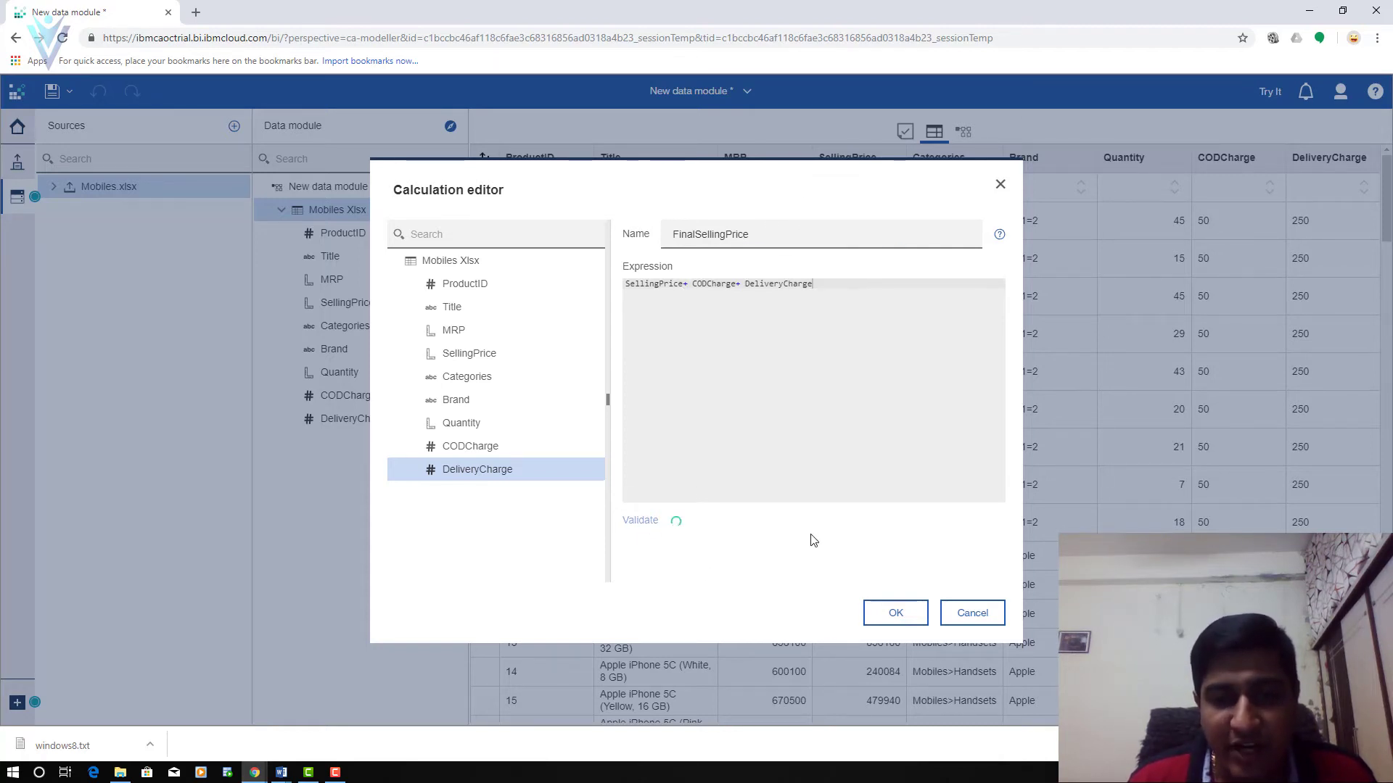
pyautogui.click(895, 613)
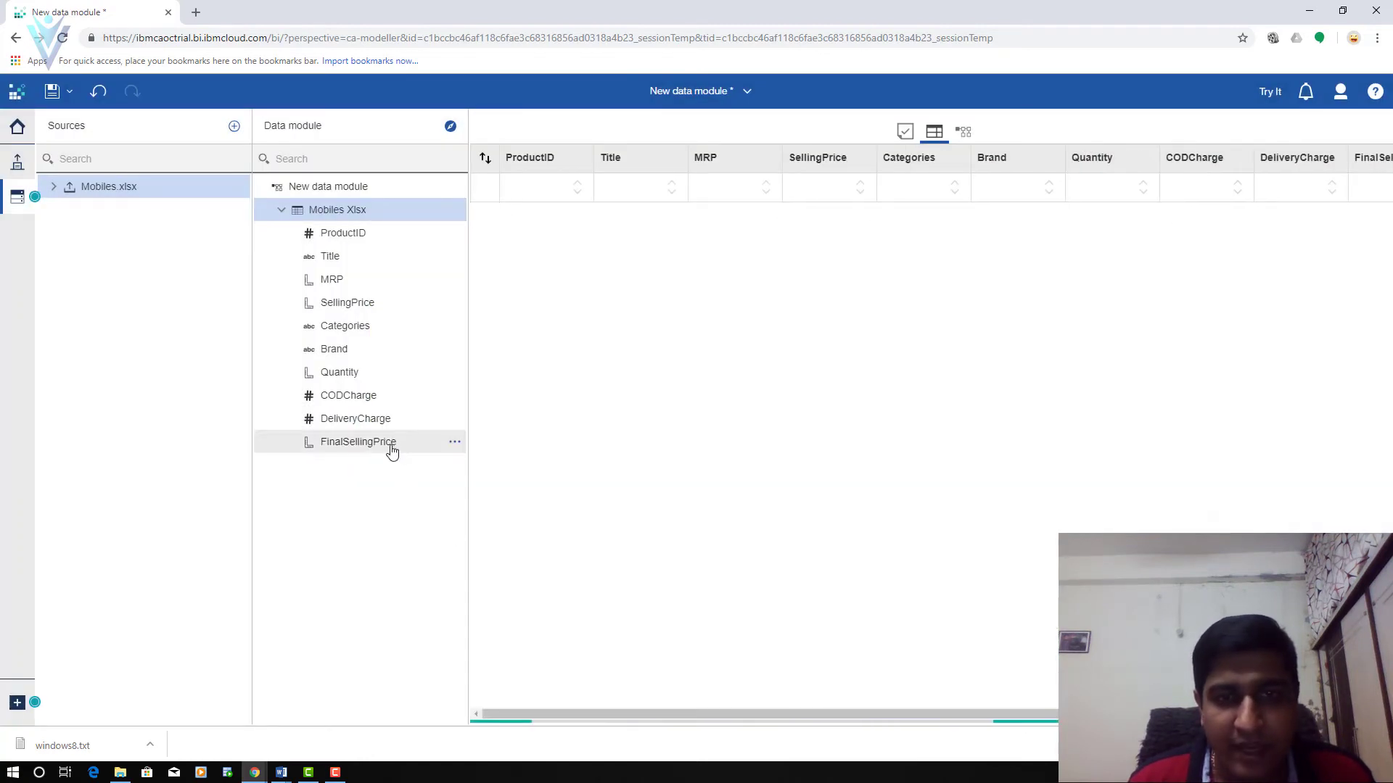
pyautogui.moveTo(364, 446); pyautogui.dragTo(444, 362)
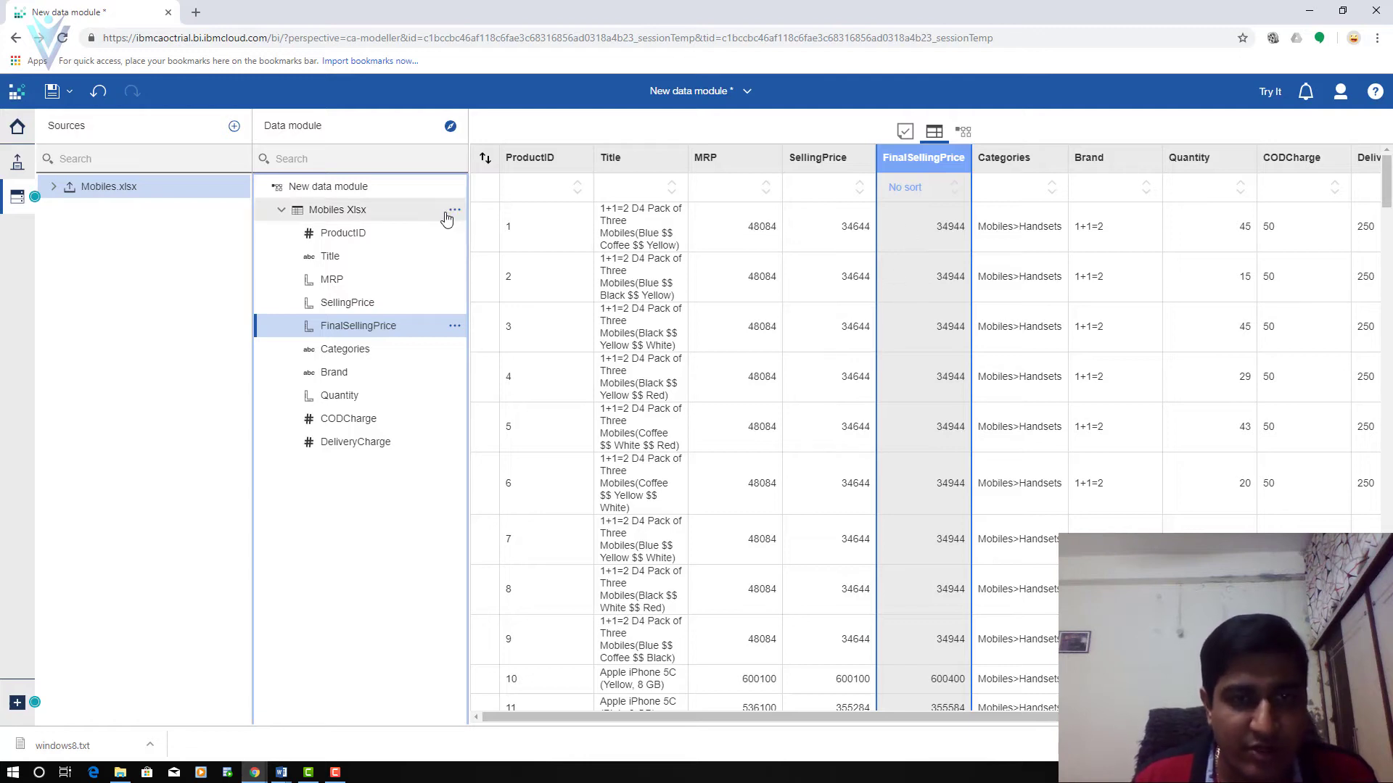
# - Create a new calculation on the Mobiles Xlsx table with the expression Brand+' > '+ Title
pyautogui.click(454, 214)
pyautogui.click(580, 369)
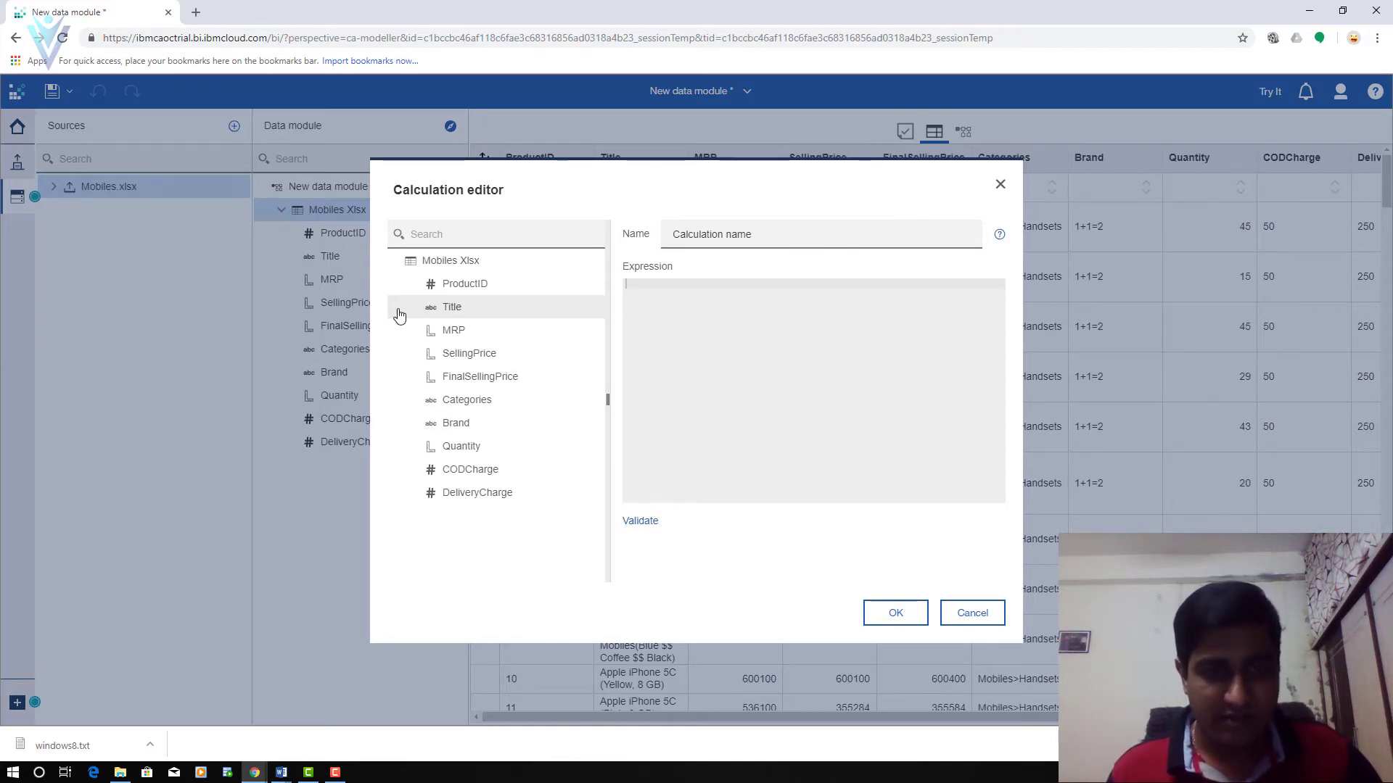
pyautogui.click(456, 314)
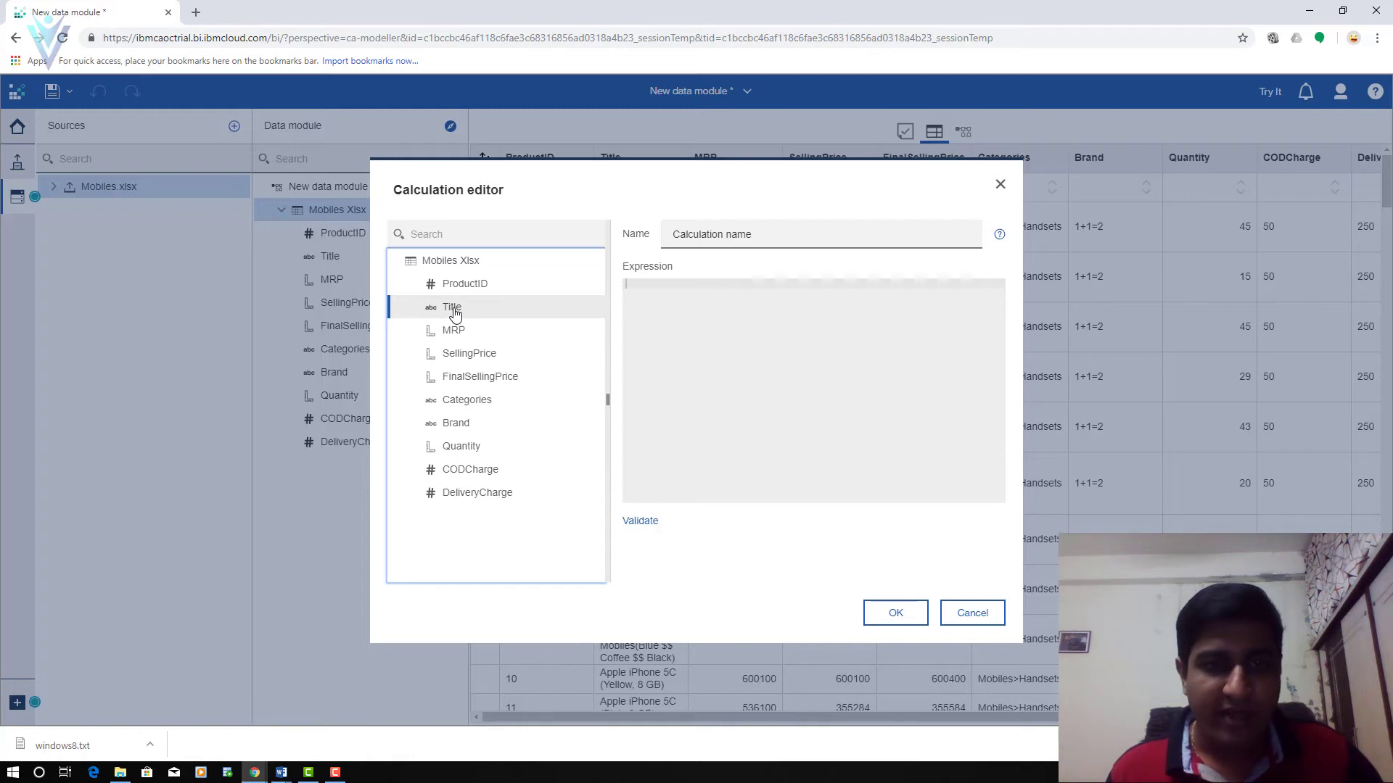
pyautogui.click(455, 428)
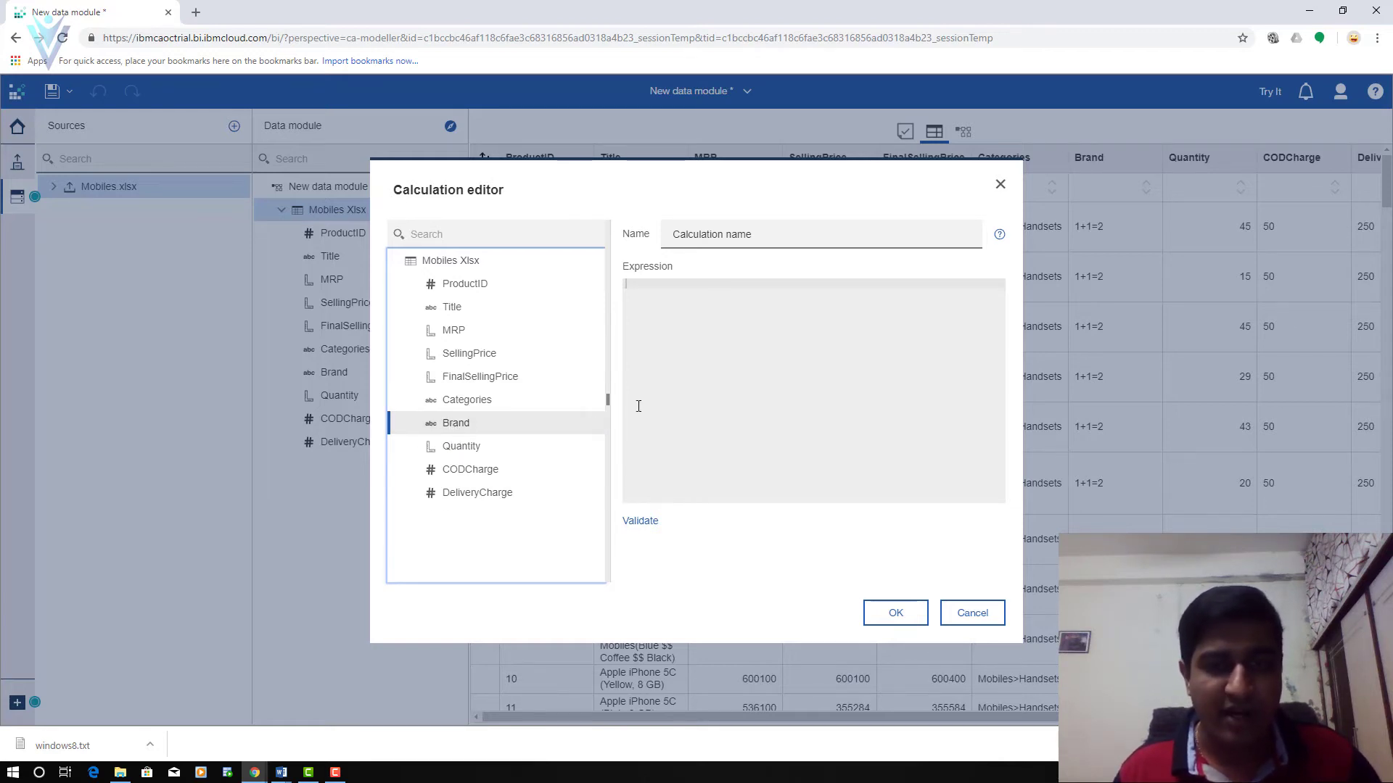
pyautogui.moveTo(638, 406); pyautogui.dragTo(742, 402)
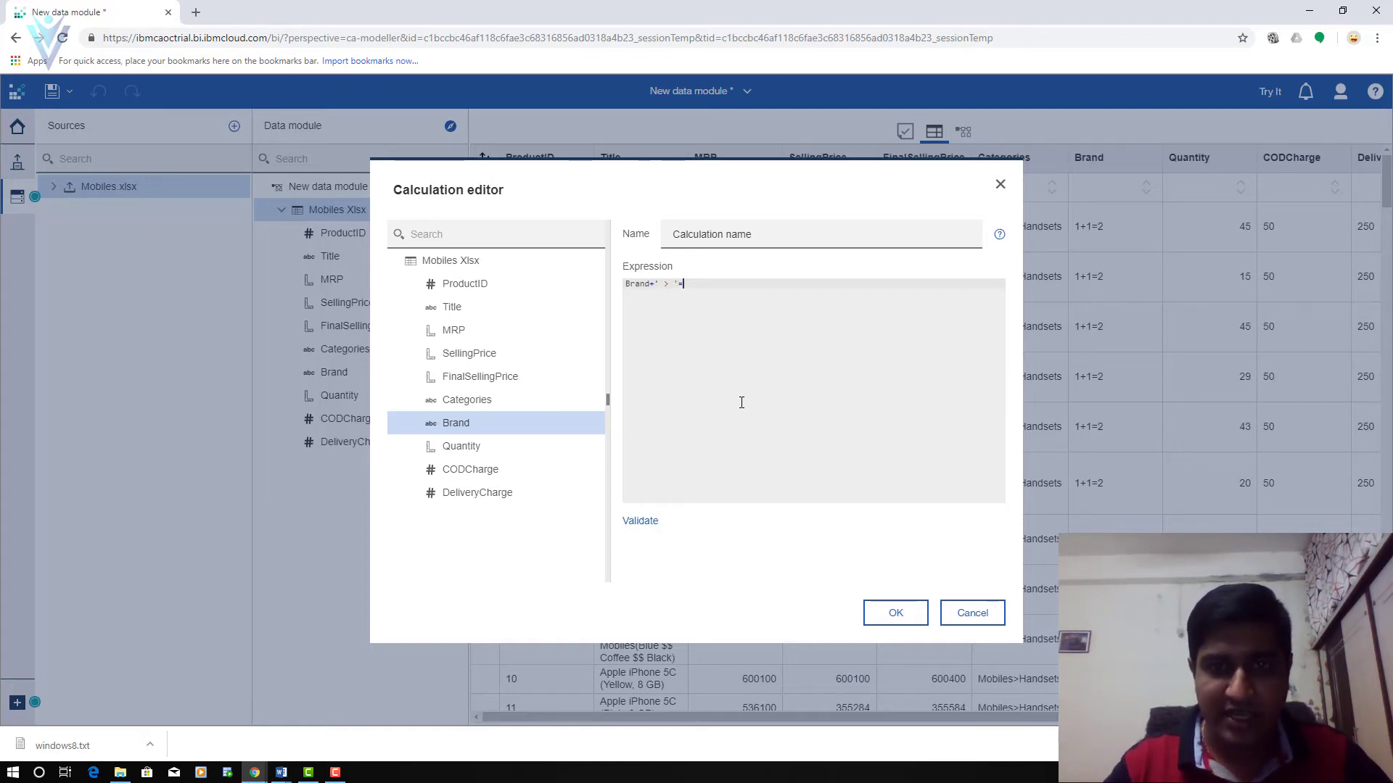
pyautogui.write('+')
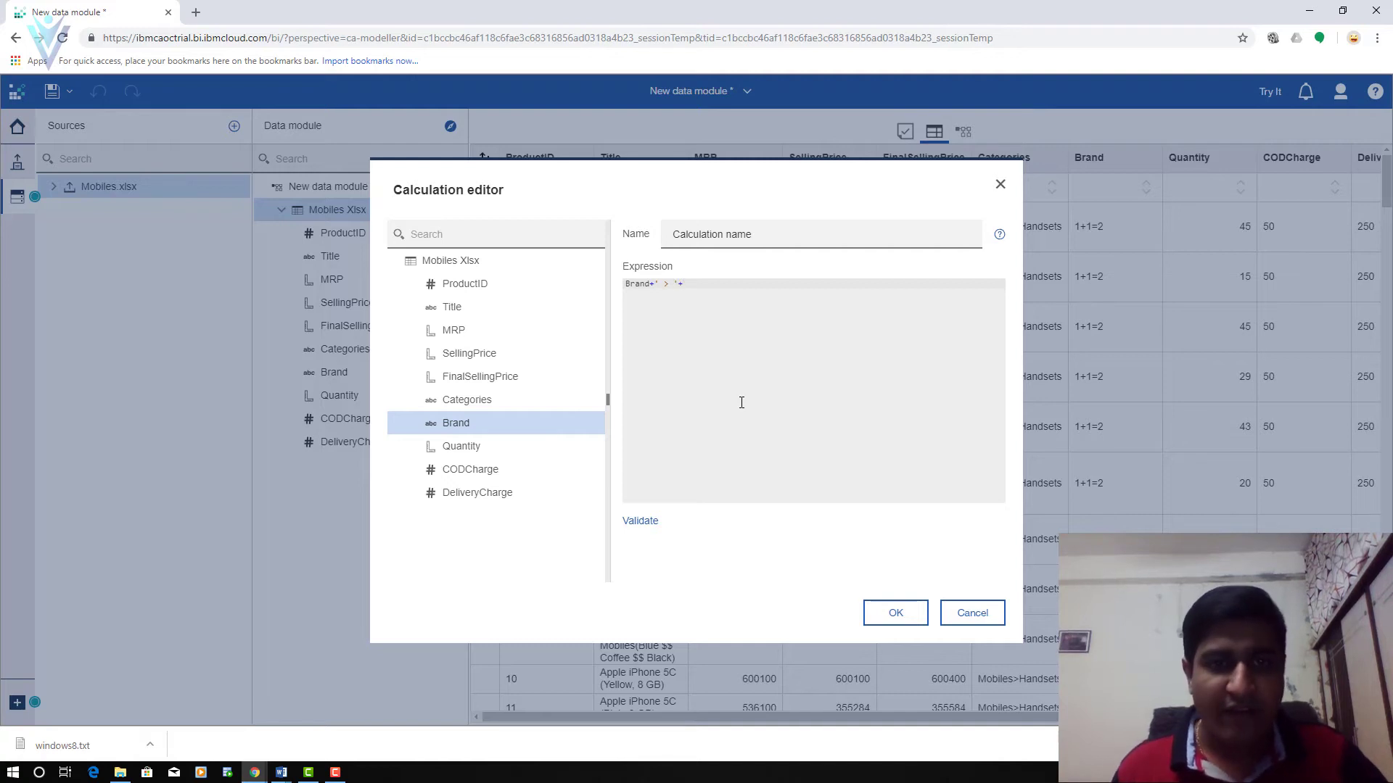
pyautogui.moveTo(445, 306); pyautogui.dragTo(769, 363)
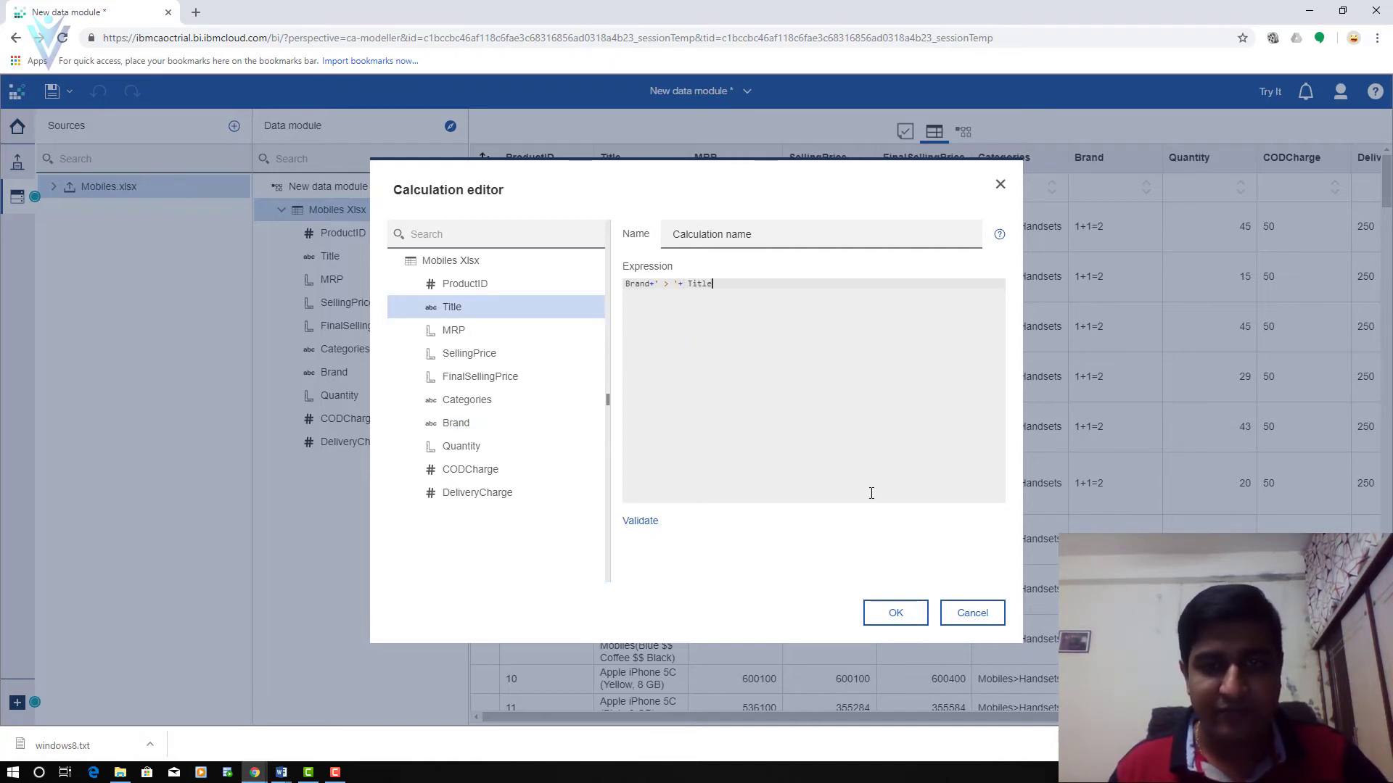
# - Validate and save the text calculation under its default name, and place its column between ProductID and Title
pyautogui.click(650, 528)
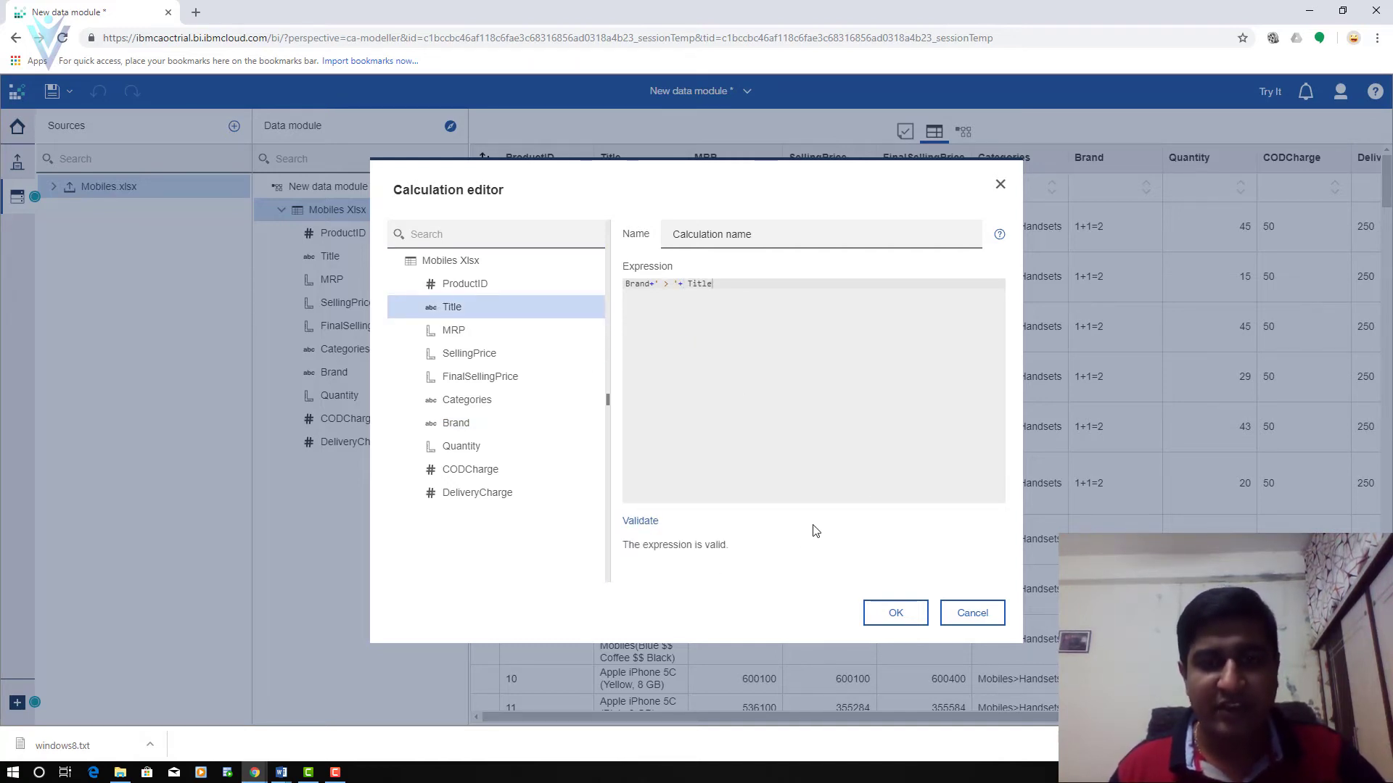
pyautogui.click(882, 613)
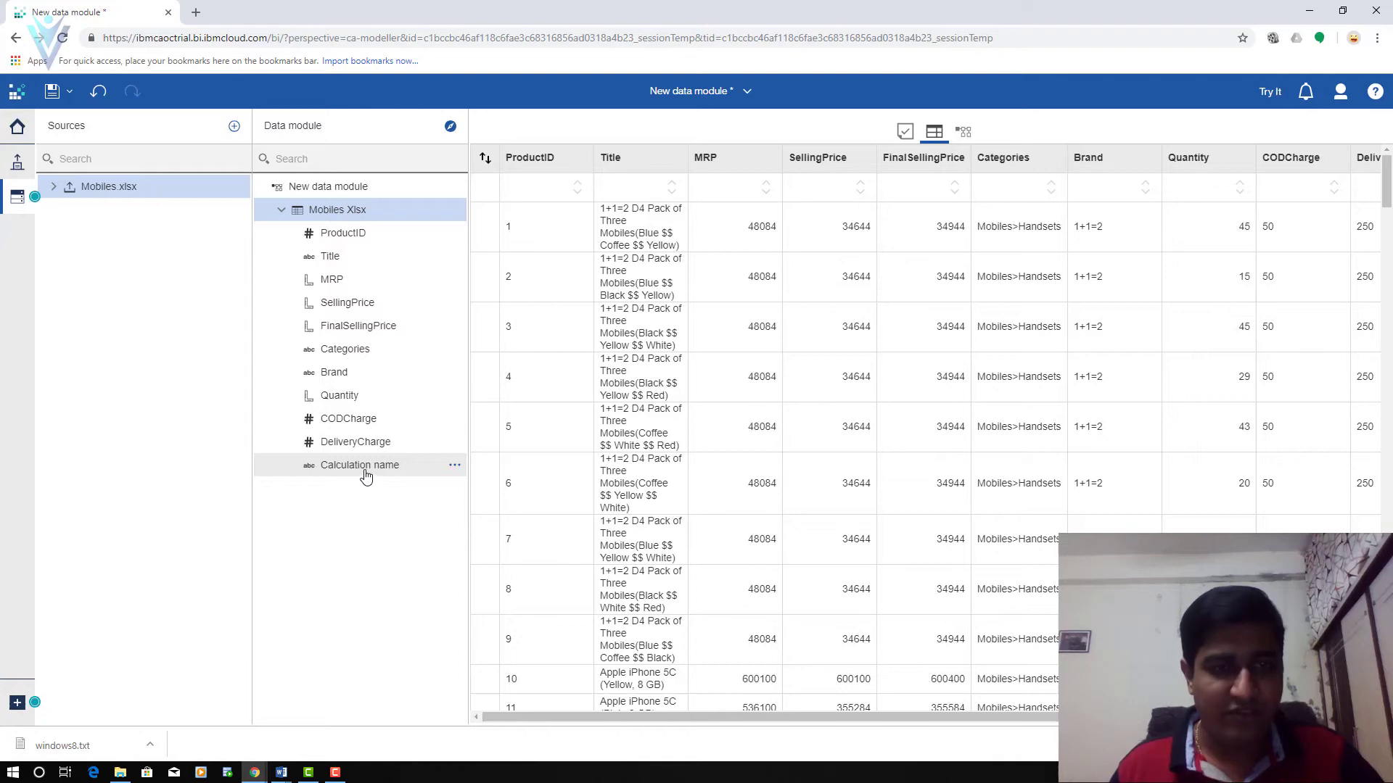
pyautogui.moveTo(367, 475); pyautogui.dragTo(460, 259)
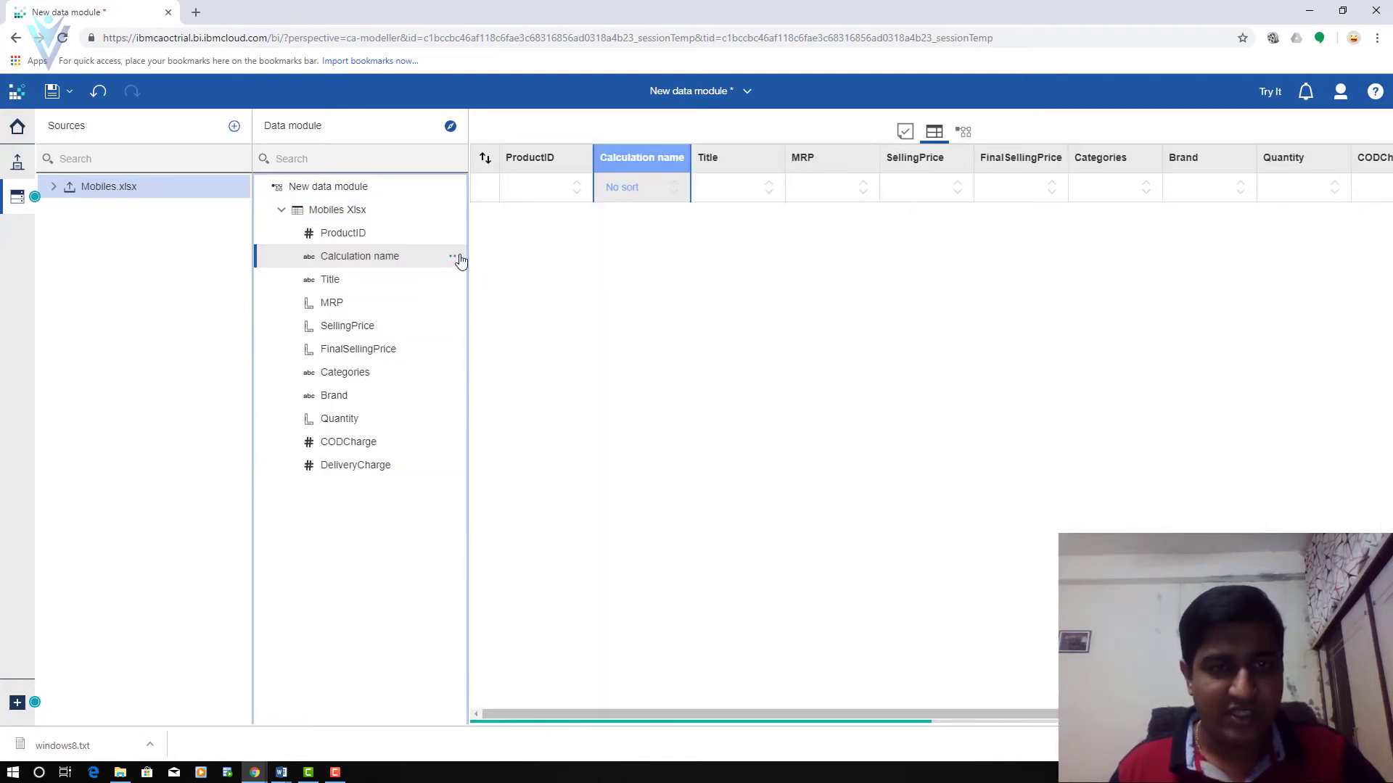
# - Examine how brand and title are joined in the new calculated column, including the Apple product rows
pyautogui.click(455, 256)
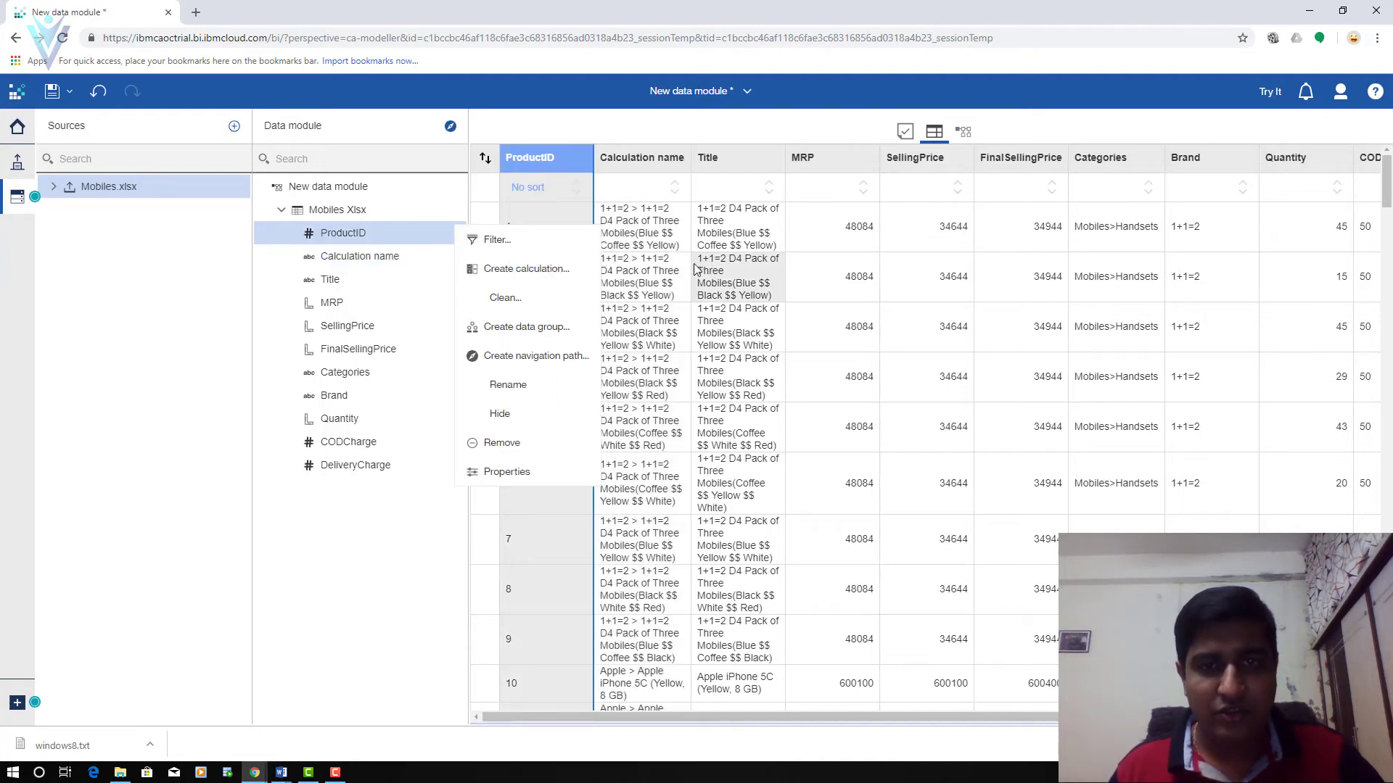
pyautogui.click(446, 516)
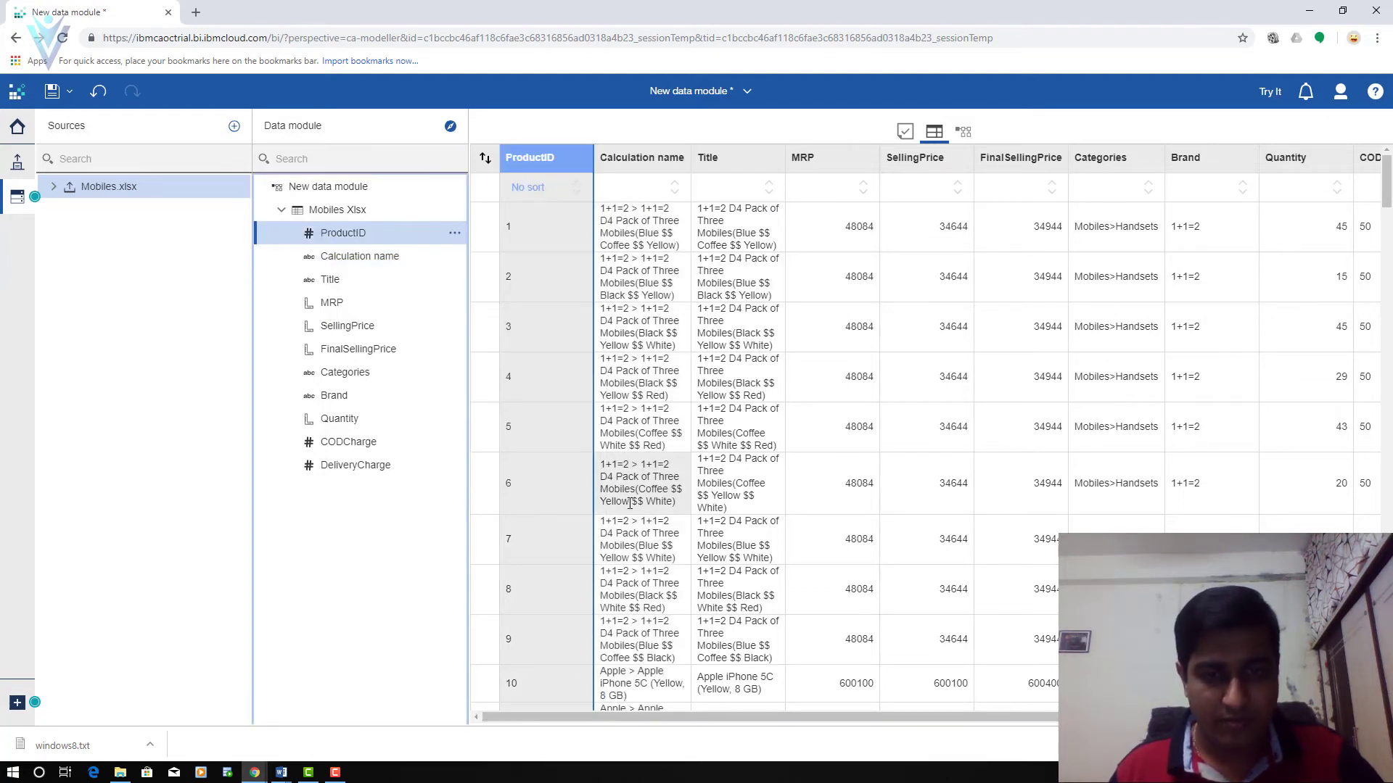
pyautogui.scroll(-3, 631, 502)
pyautogui.scroll(-3, 631, 502)
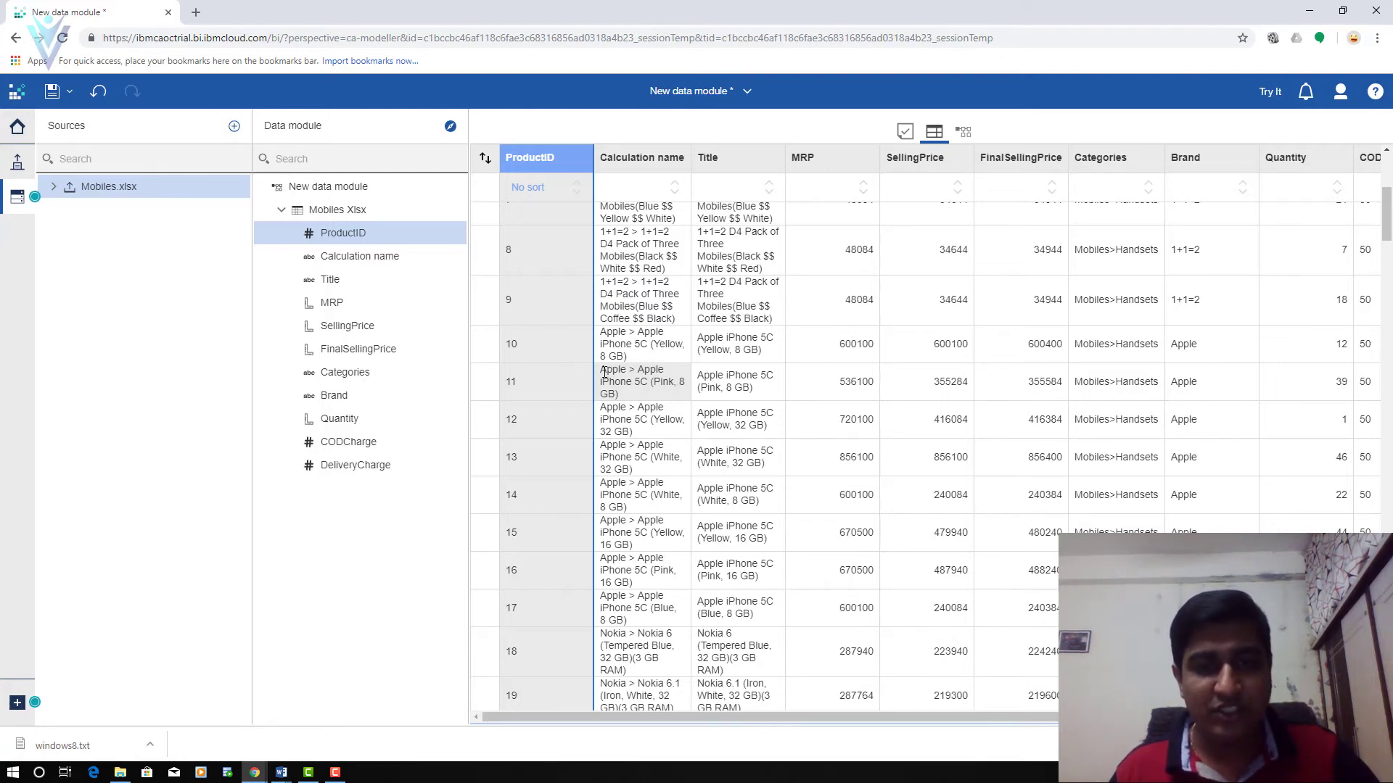
pyautogui.moveTo(600, 372); pyautogui.dragTo(621, 371)
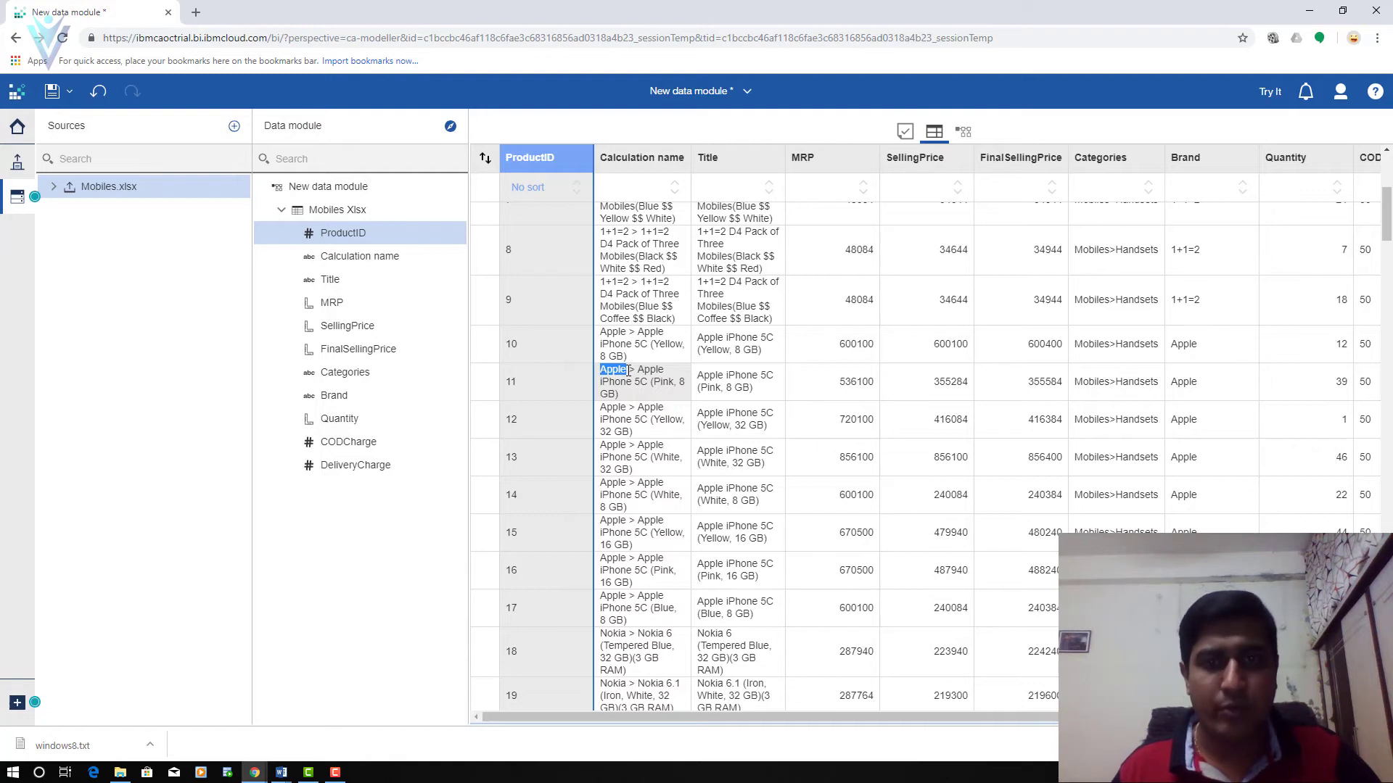
pyautogui.moveTo(647, 381); pyautogui.dragTo(661, 396)
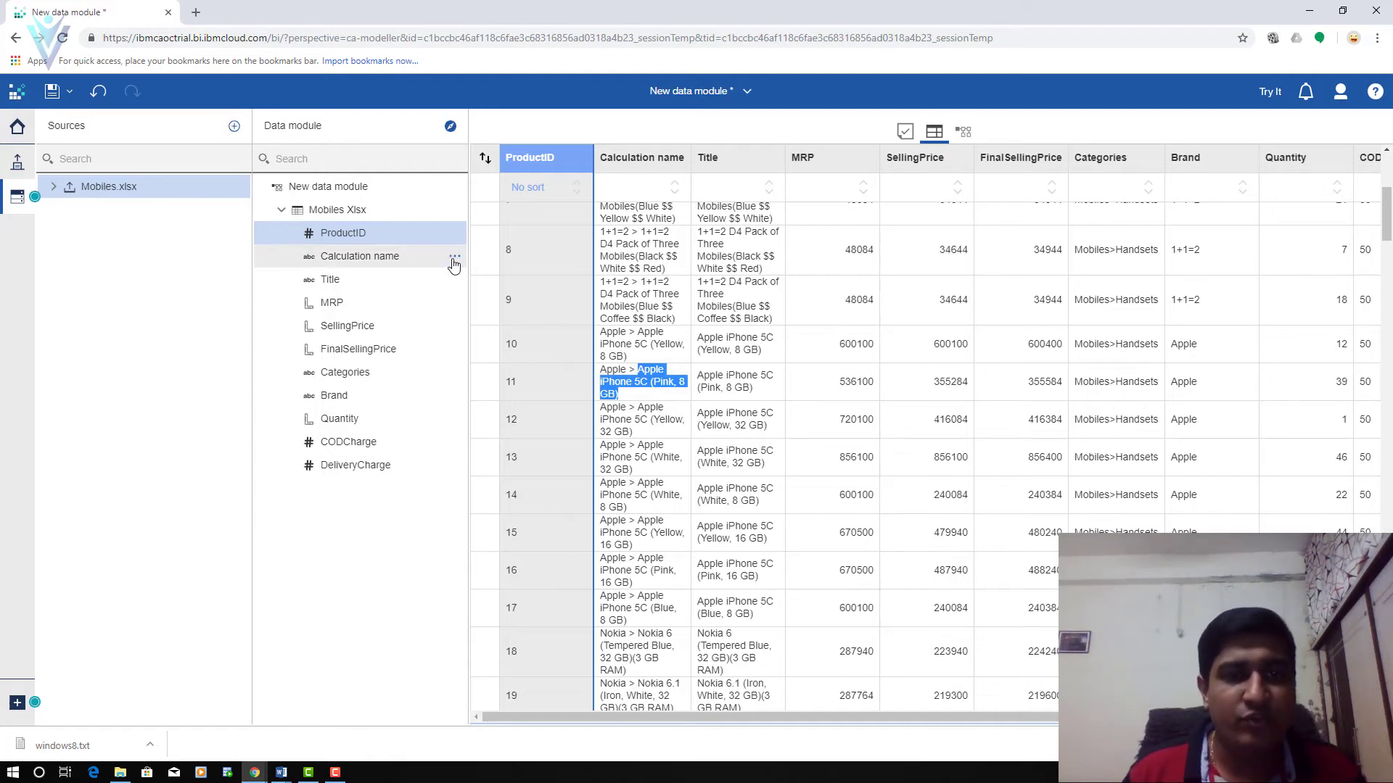
# - Edit the brand and title calculation, renaming it BrandProduct and replacing the + before Title with the || operator
pyautogui.click(455, 258)
pyautogui.click(493, 301)
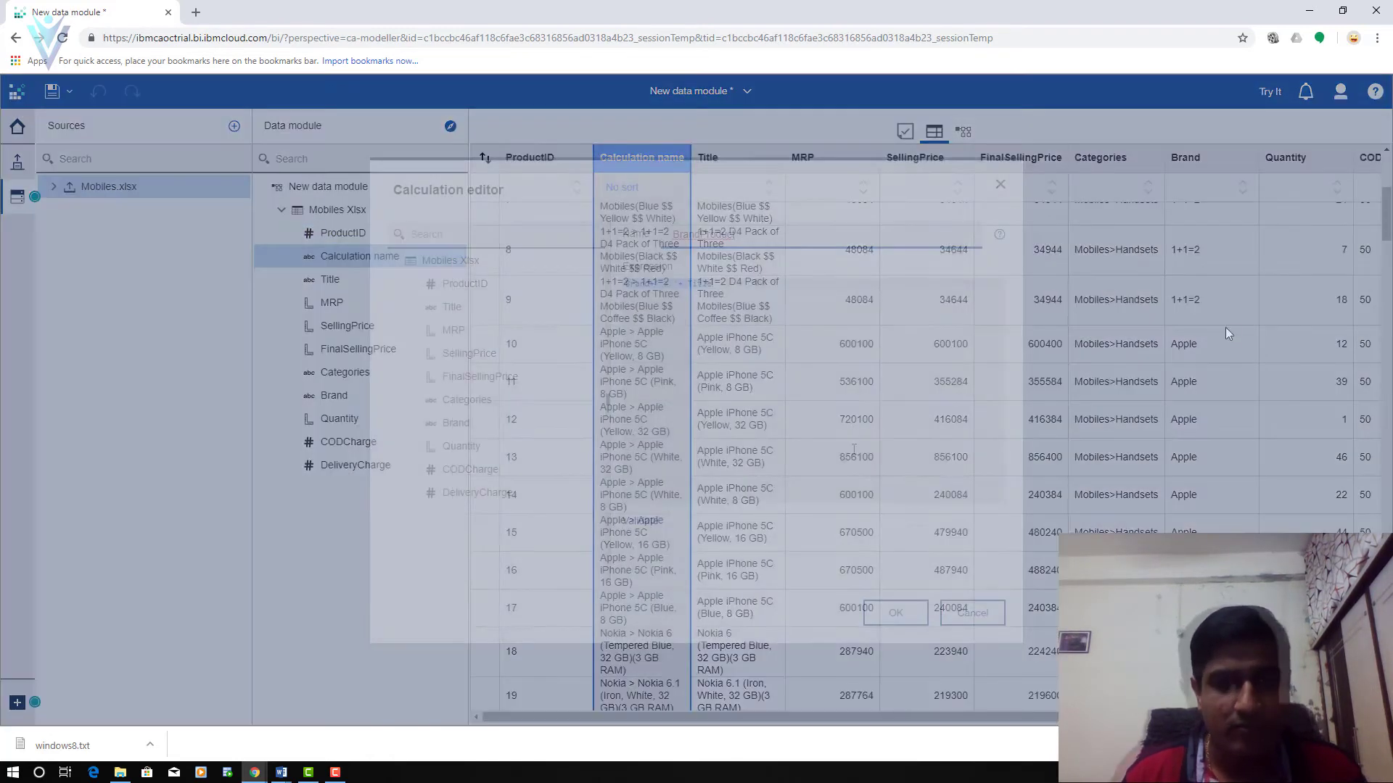
pyautogui.click(665, 298)
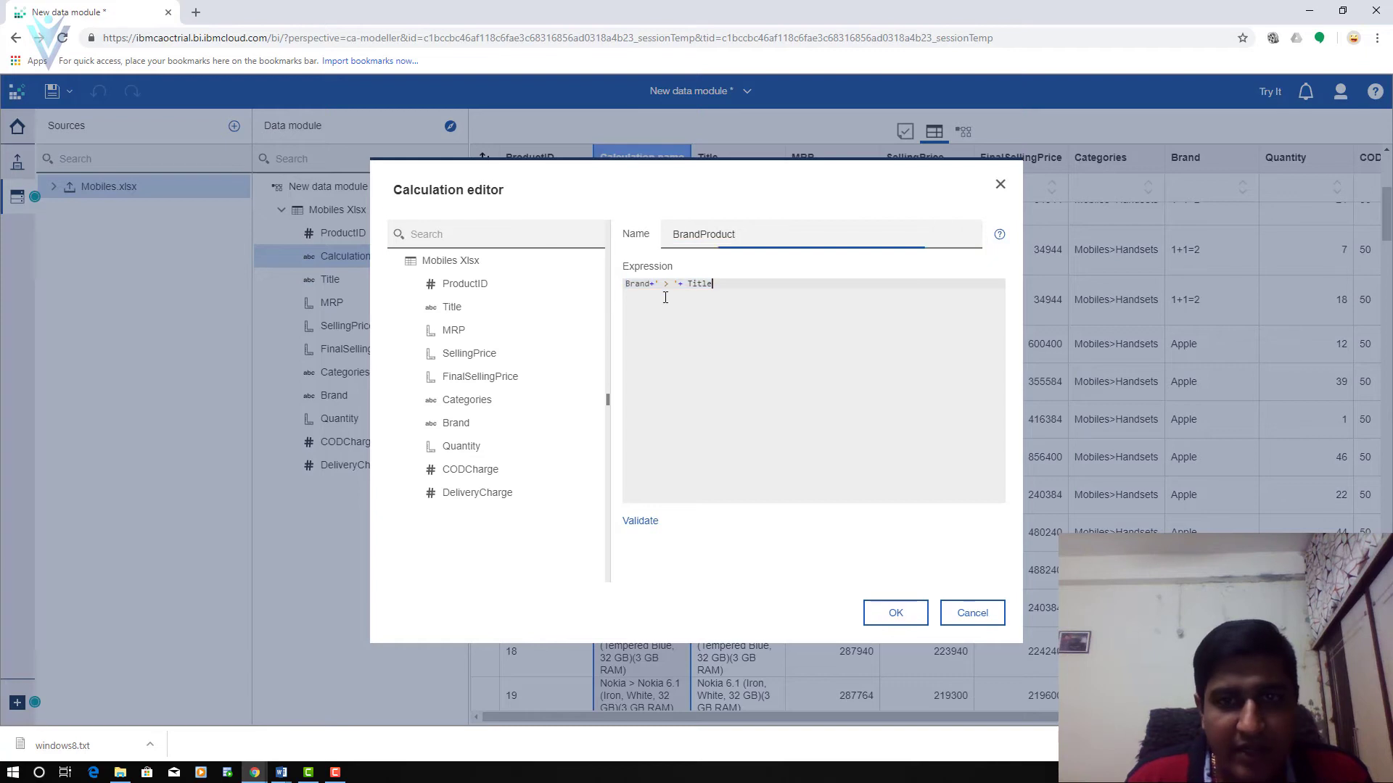
pyautogui.press('Left')
pyautogui.press('Left')
pyautogui.press('Left')
pyautogui.press('Left')
pyautogui.press('Left')
pyautogui.press('Left')
pyautogui.press('Left')
pyautogui.press('Left')
pyautogui.press('Left')
pyautogui.press('Left')
pyautogui.press('Left')
pyautogui.press('Left')
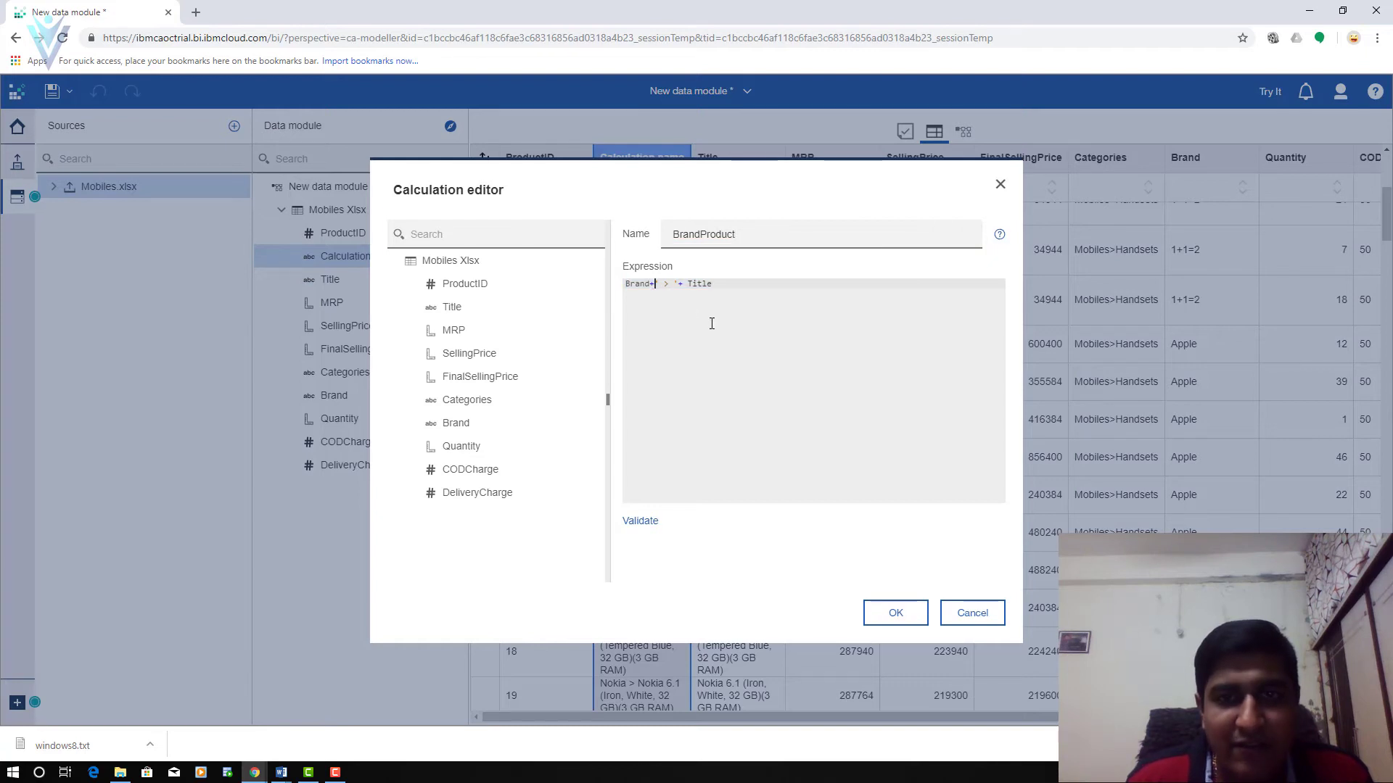
pyautogui.click(687, 288)
pyautogui.press('BackSpace')
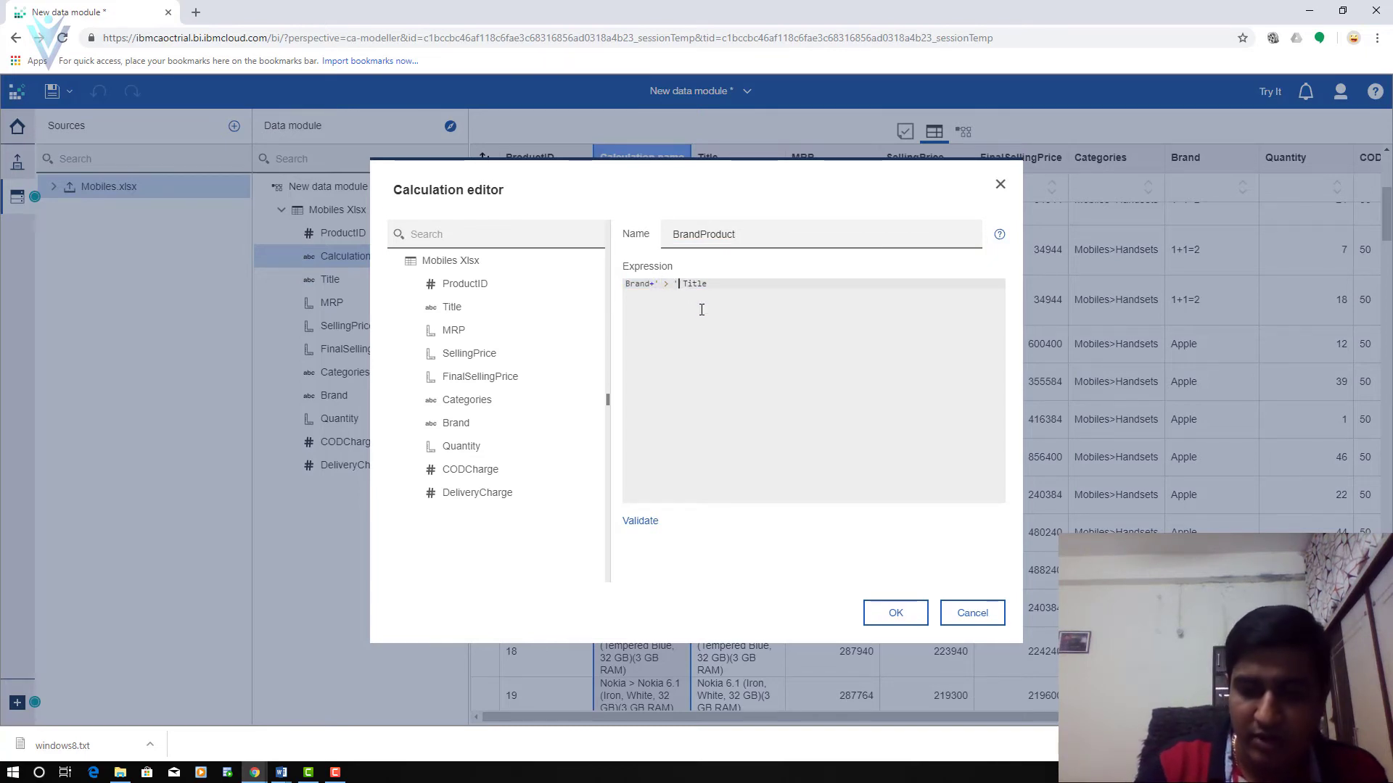
pyautogui.write('||')
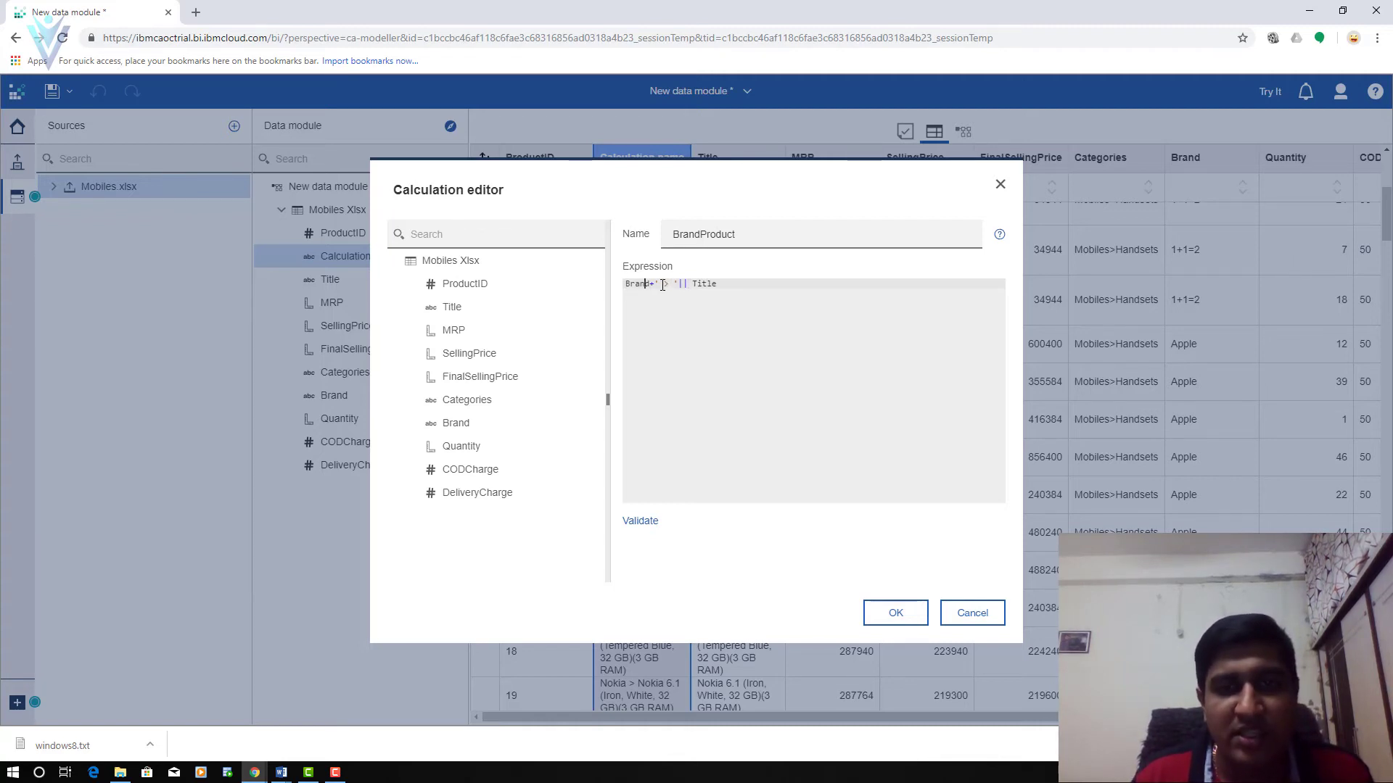
# - Validate the BrandProduct expression with the || operator and save the calculation
pyautogui.moveTo(662, 285); pyautogui.dragTo(674, 285)
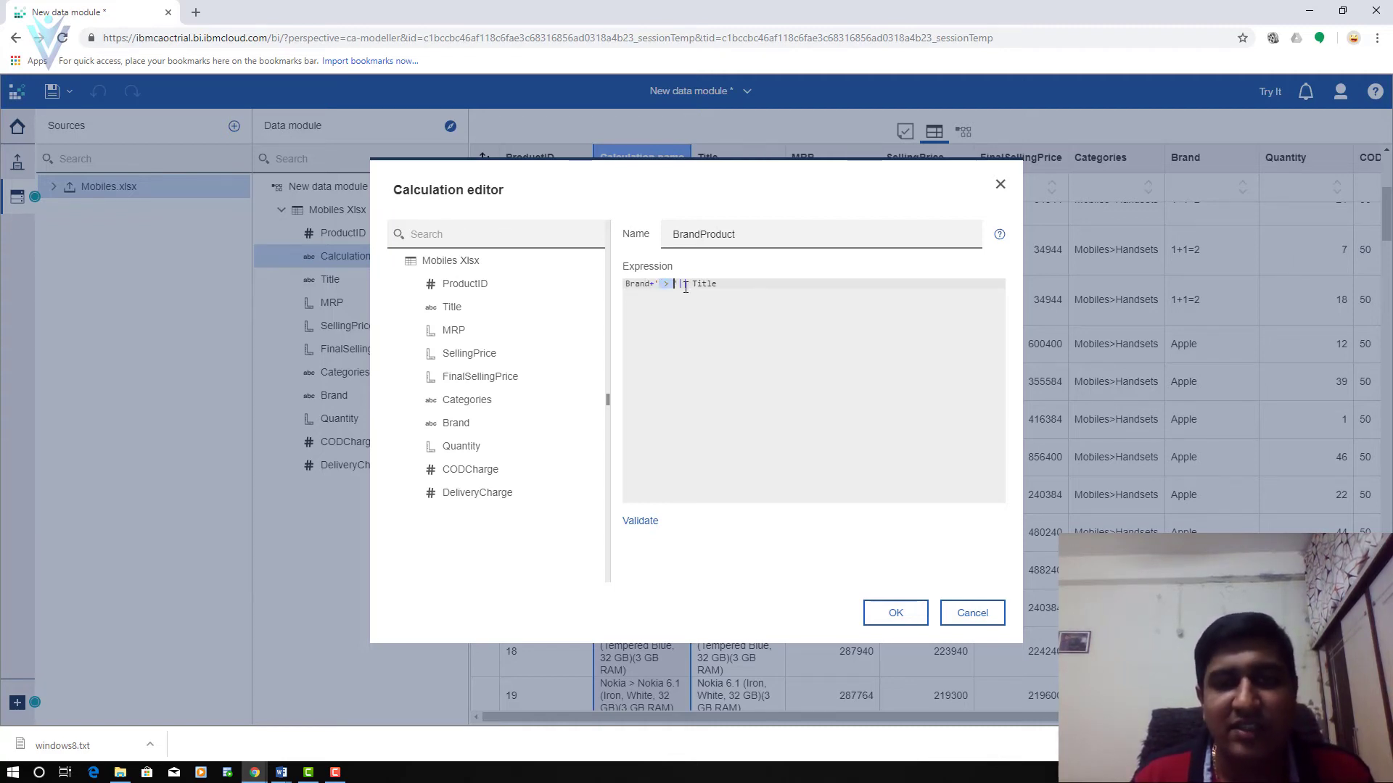
pyautogui.click(681, 284)
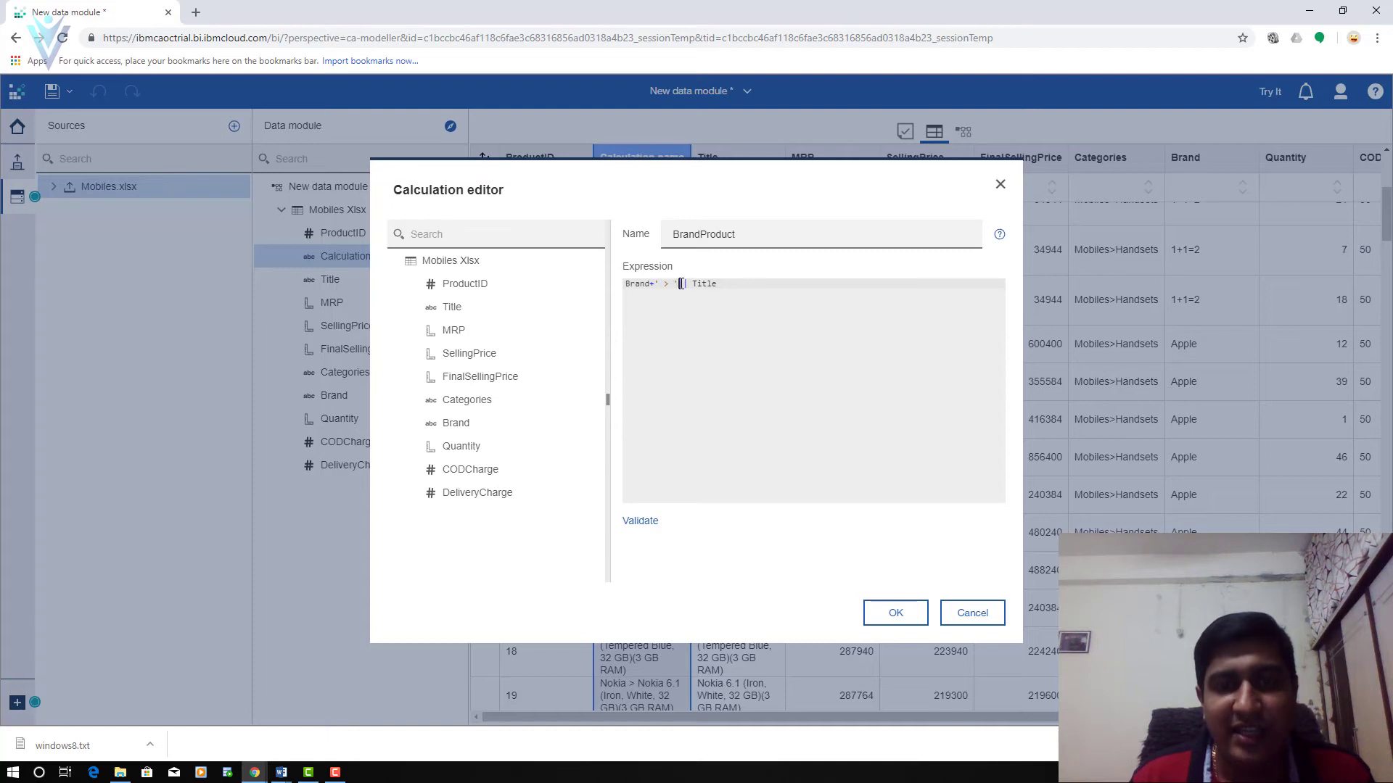
pyautogui.click(638, 521)
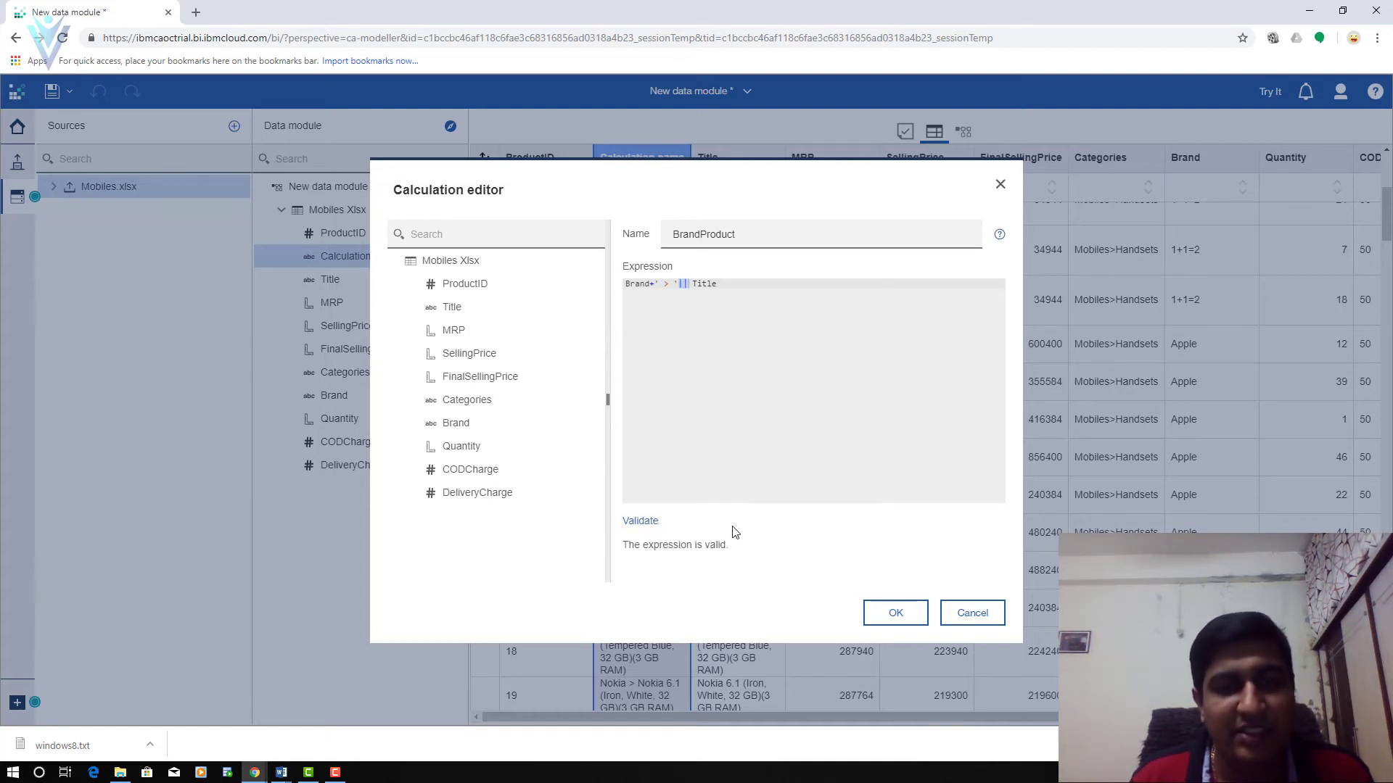
pyautogui.click(889, 614)
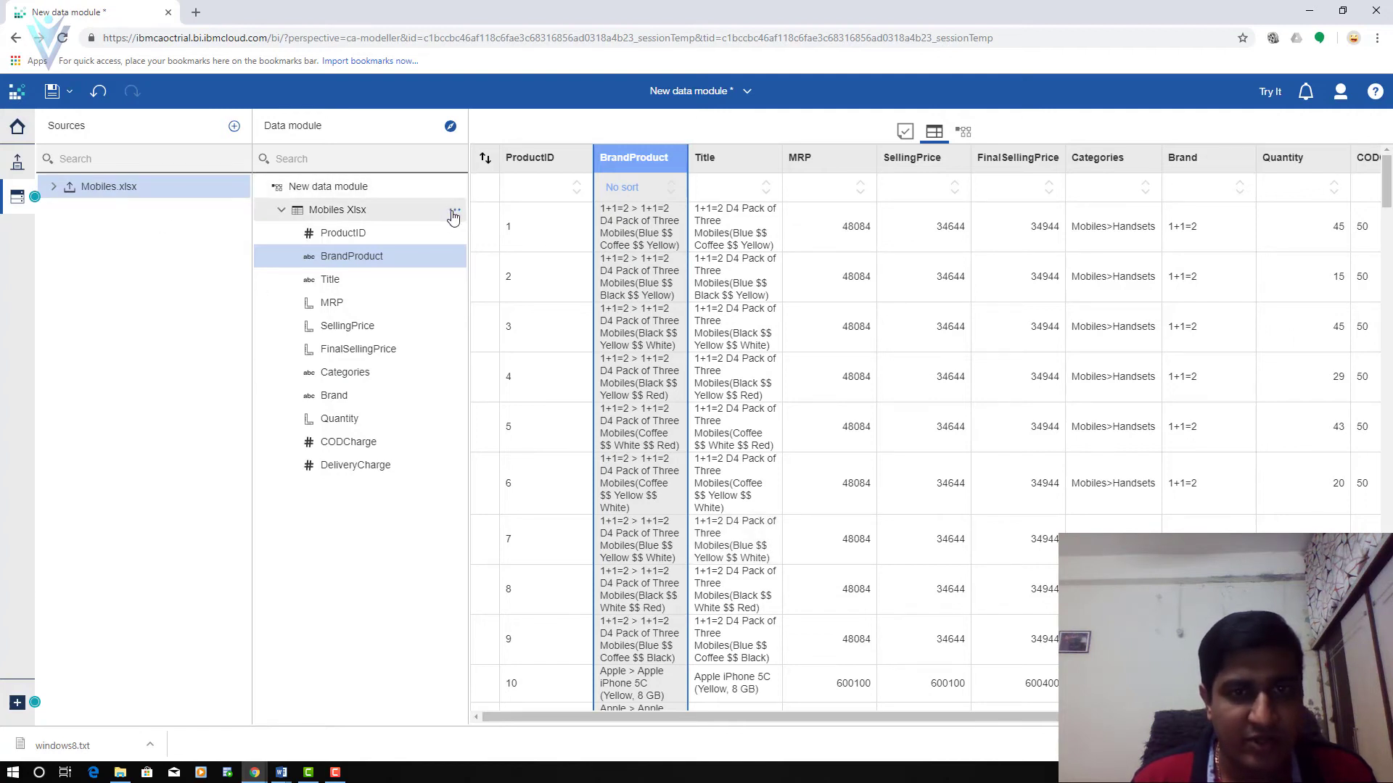
# - Start a new calculation on the Mobiles Xlsx table and name it StockPrice
pyautogui.click(454, 214)
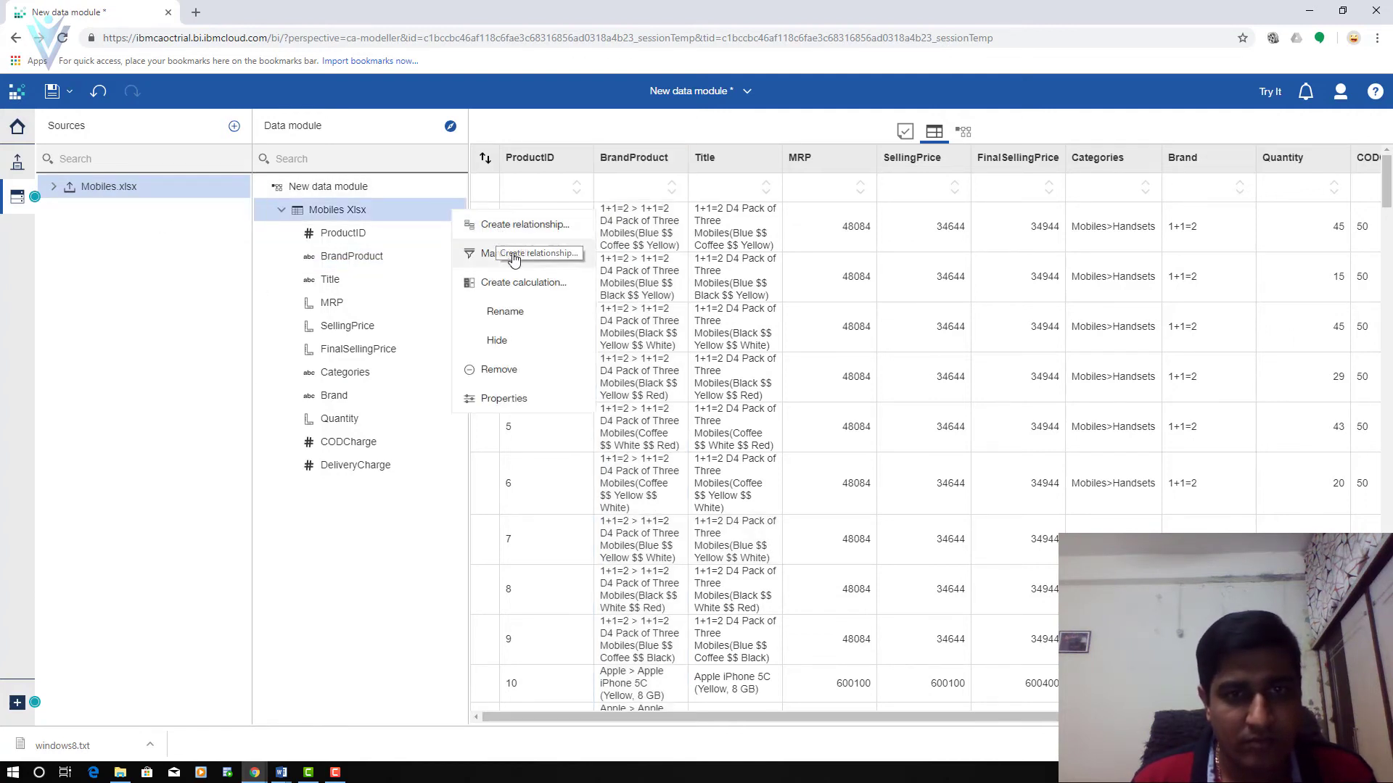
pyautogui.click(529, 284)
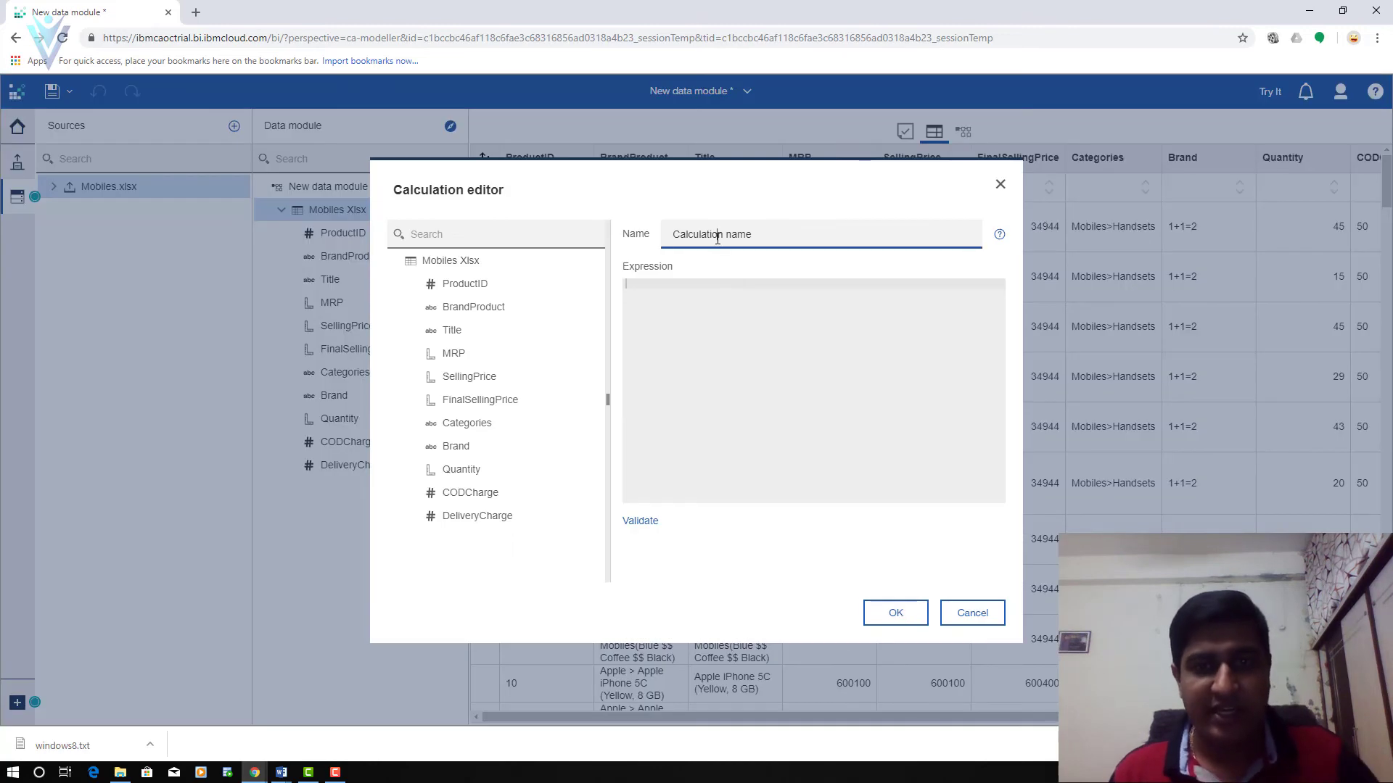
pyautogui.hotkey('ctrl', 'a')
pyautogui.write('Sto')
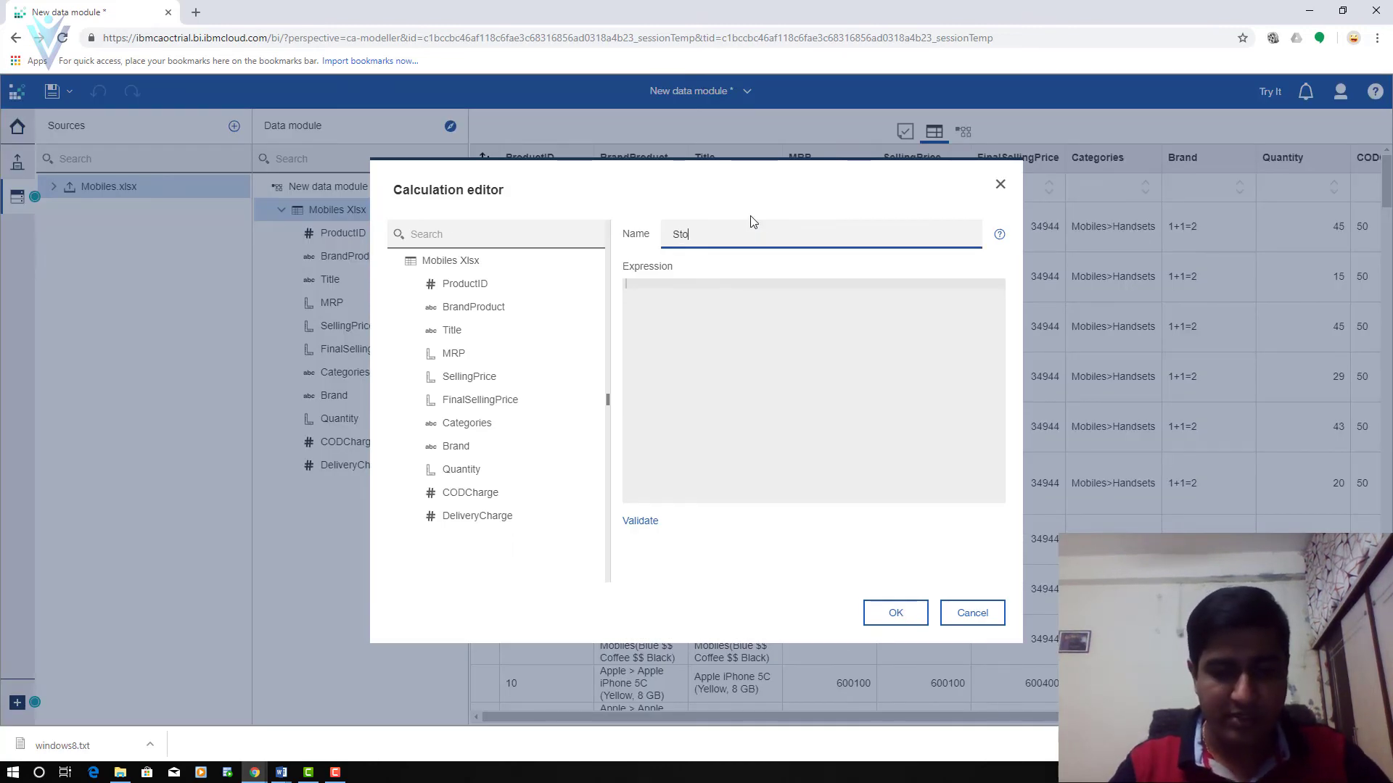
pyautogui.write('ckPrice')
pyautogui.press('Tab')
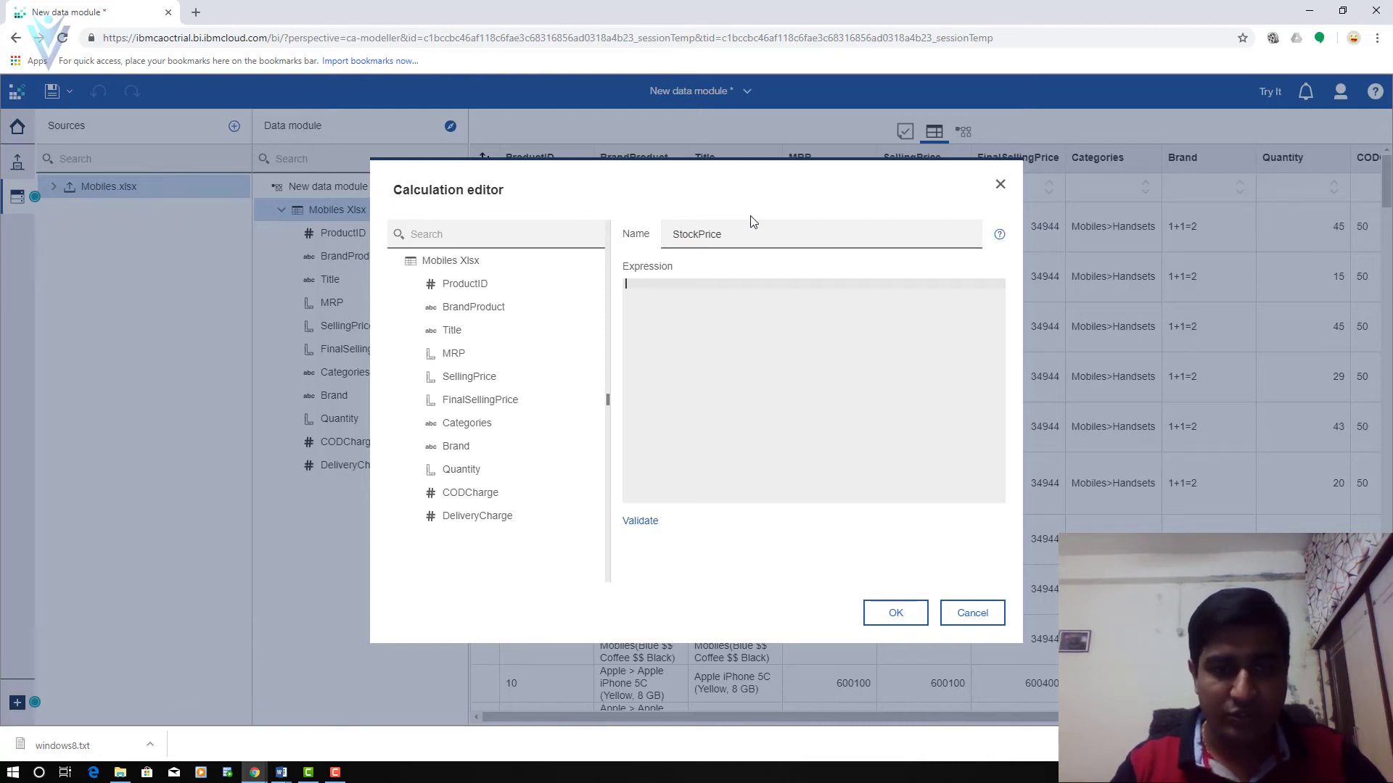
# - Enter SellingPrice * Quantity as the StockPrice expression
pyautogui.write('Sel')
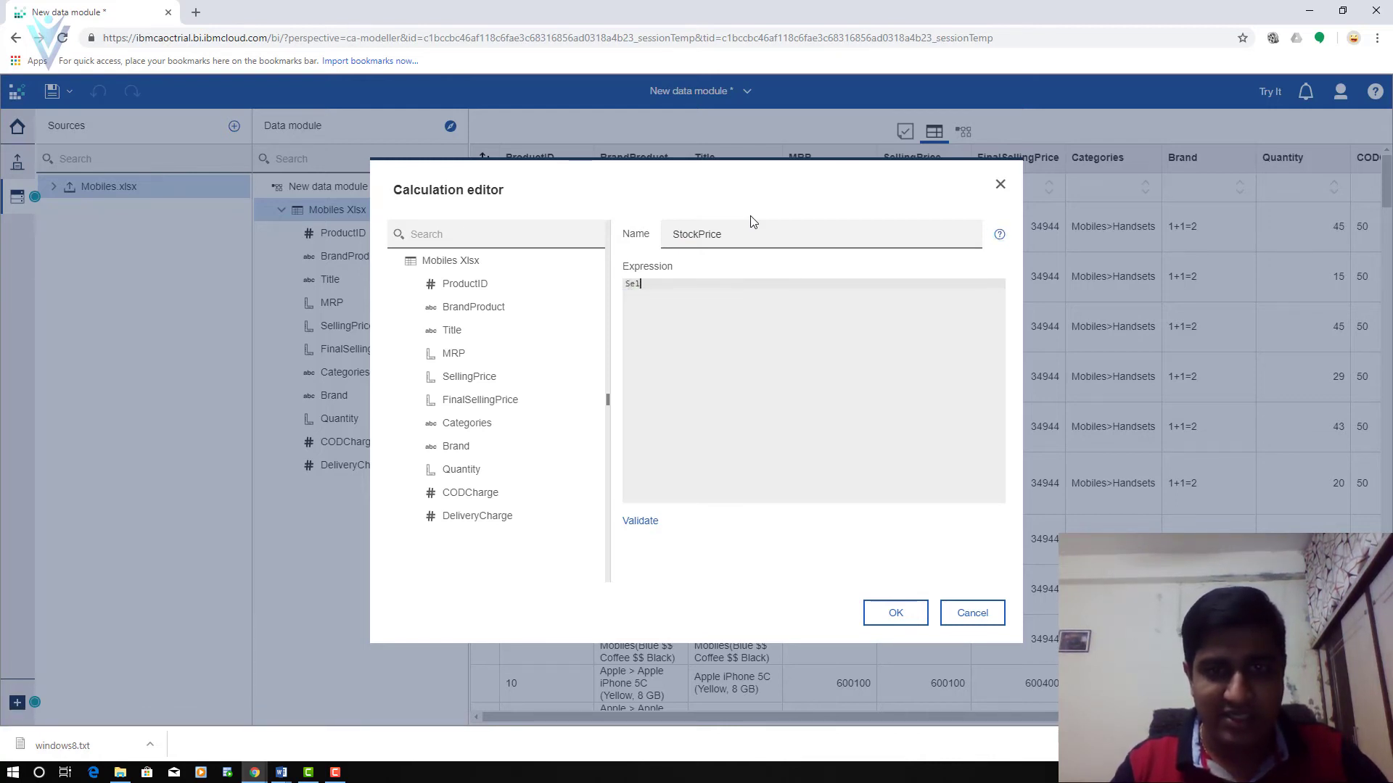
pyautogui.write('lingPrice *')
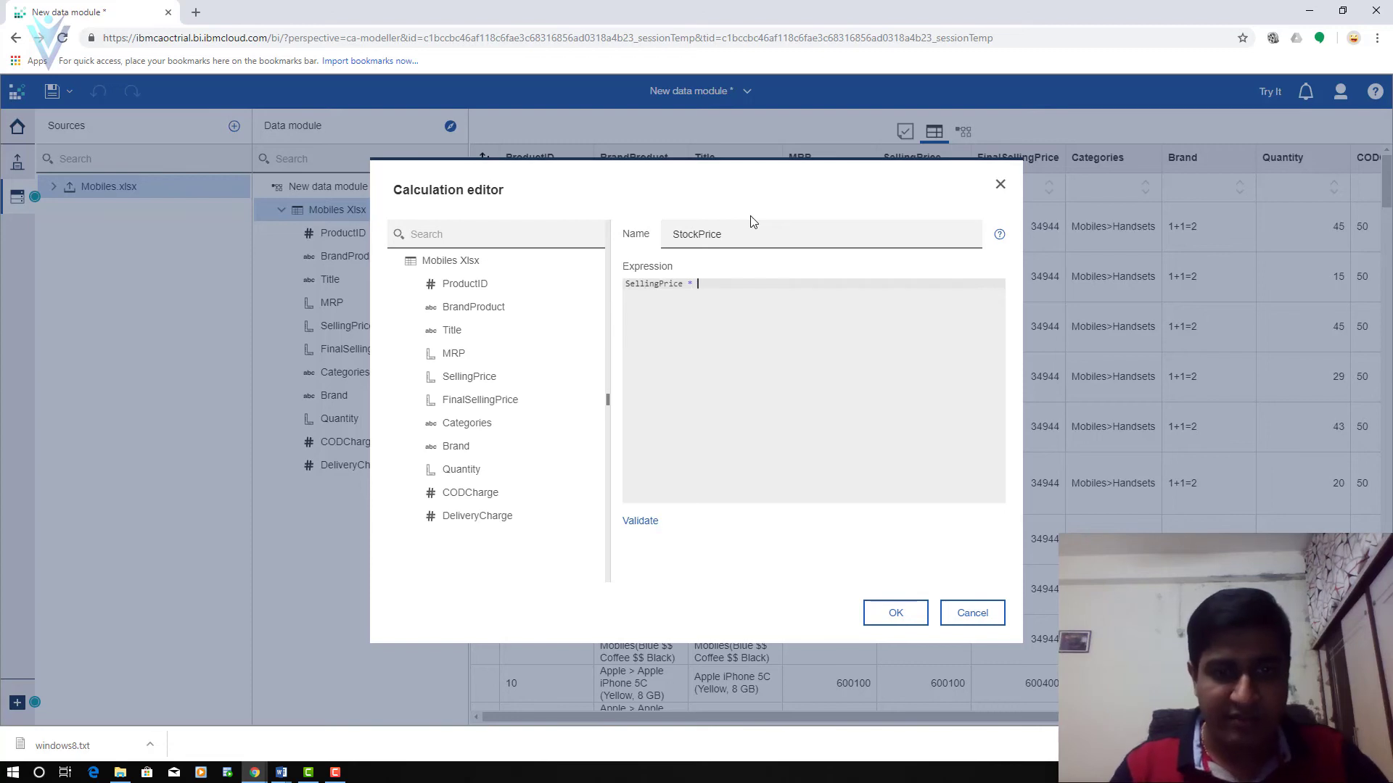
pyautogui.write(' Quan')
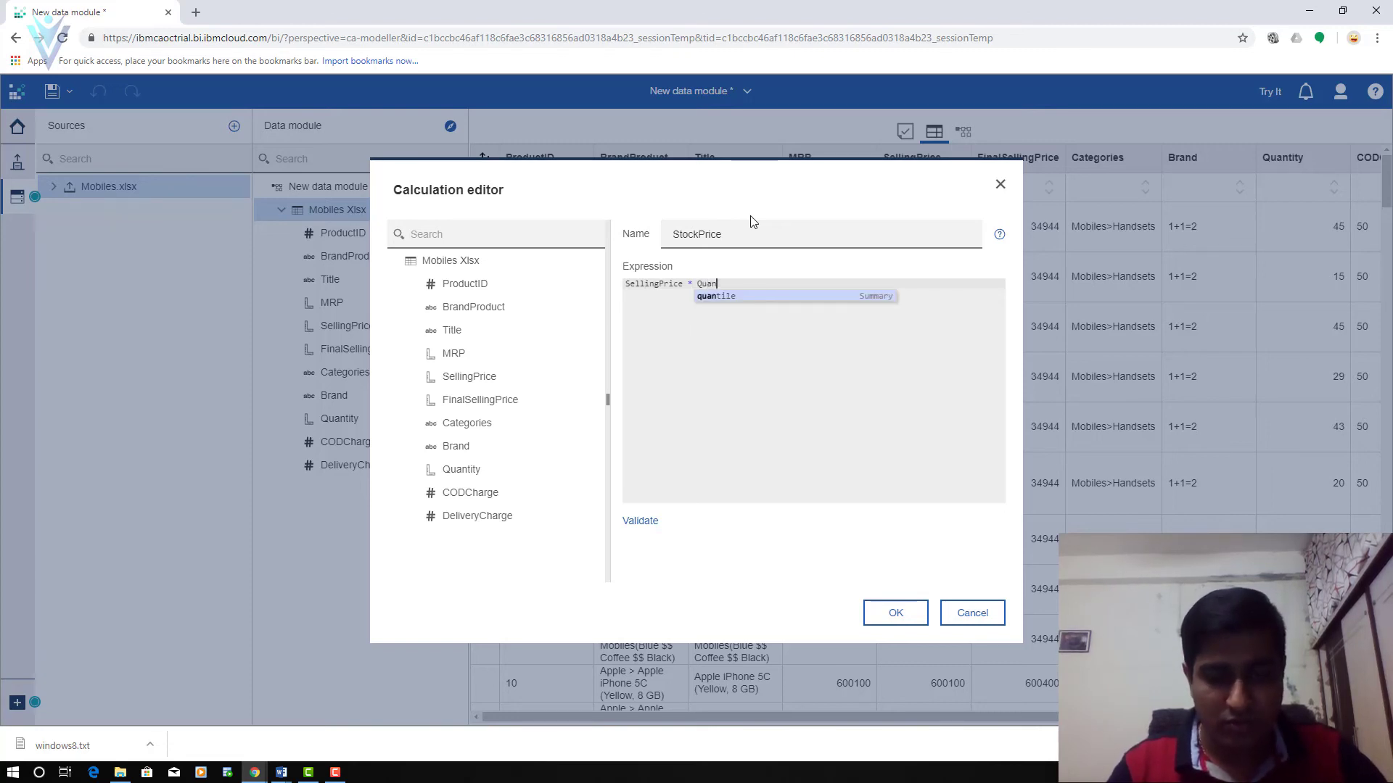
pyautogui.write('tity')
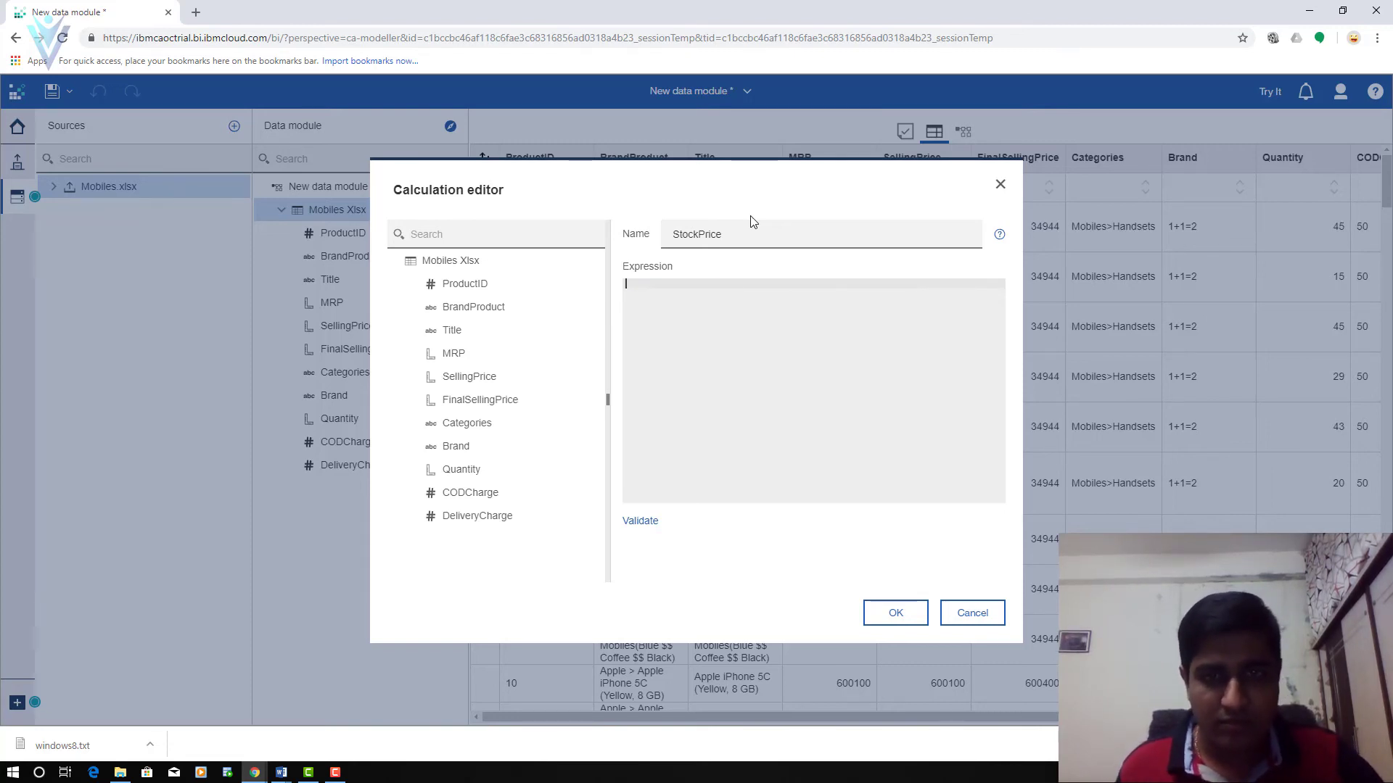
# - Validate and save the StockPrice calculation, and place its column between Title and MRP
pyautogui.click(651, 522)
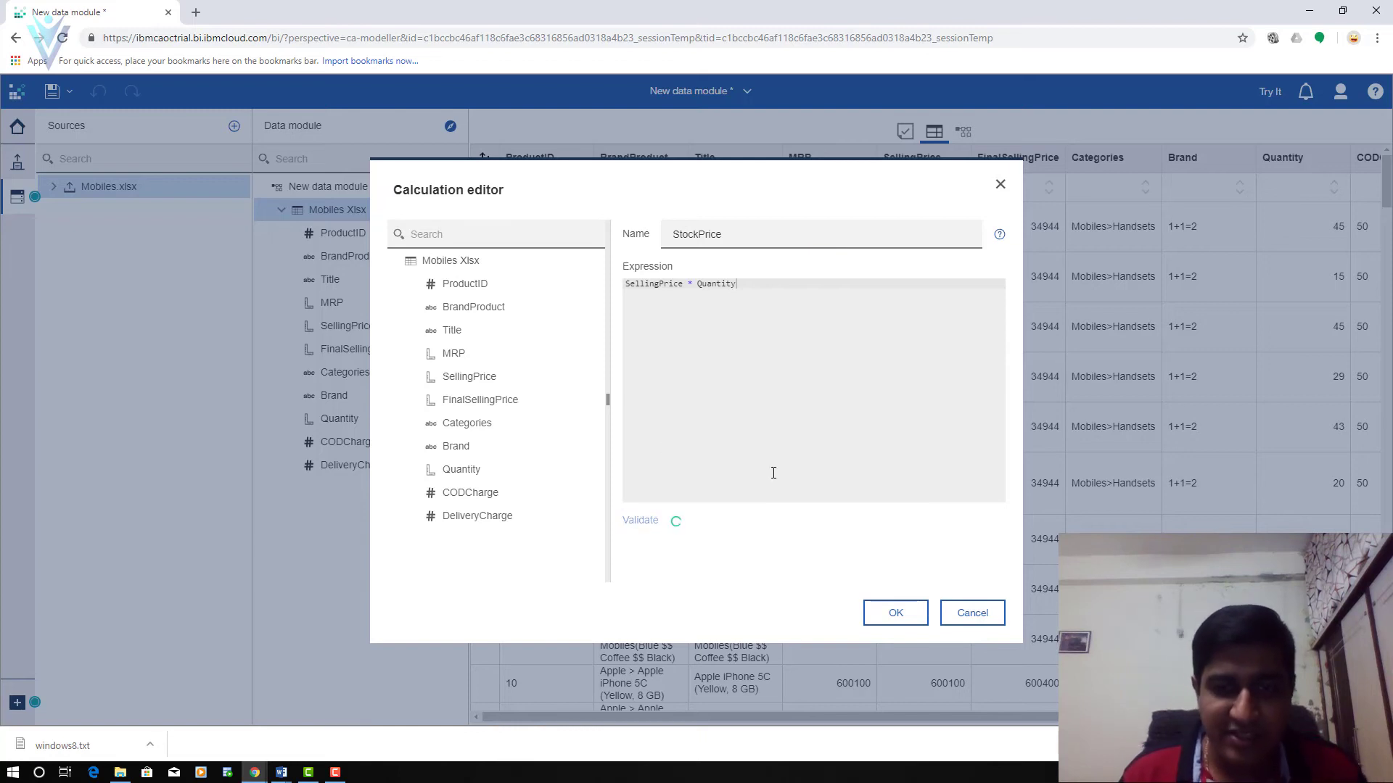
pyautogui.moveTo(662, 544); pyautogui.dragTo(712, 545)
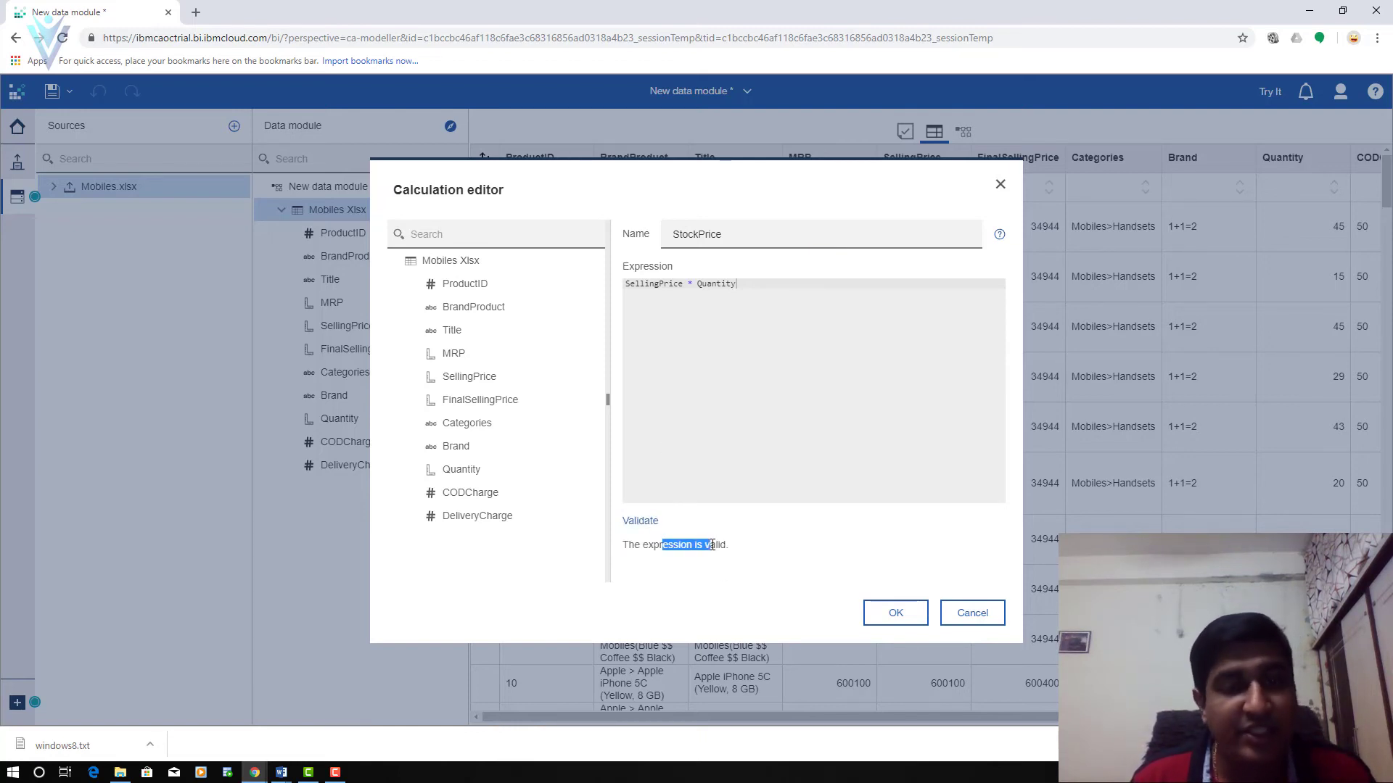
pyautogui.click(895, 614)
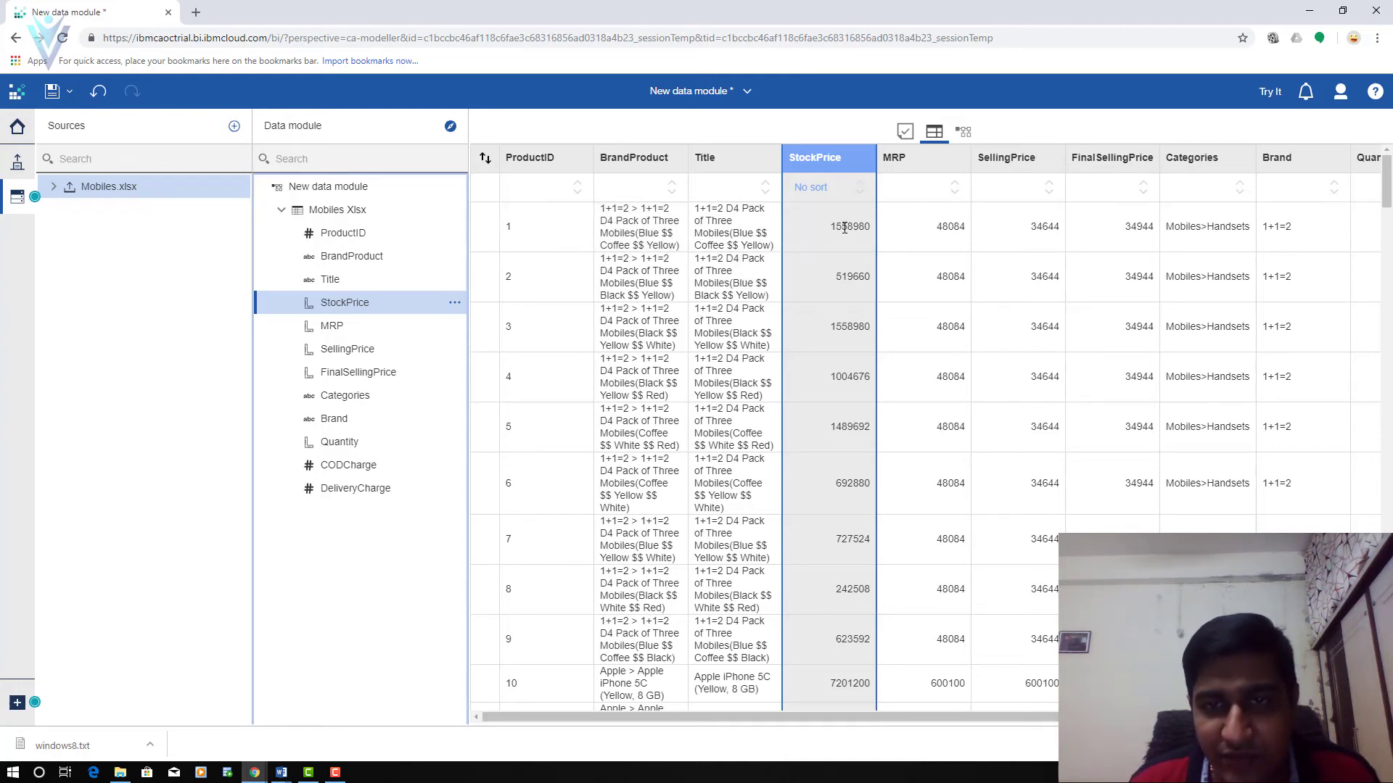
pyautogui.moveTo(843, 228); pyautogui.dragTo(853, 228)
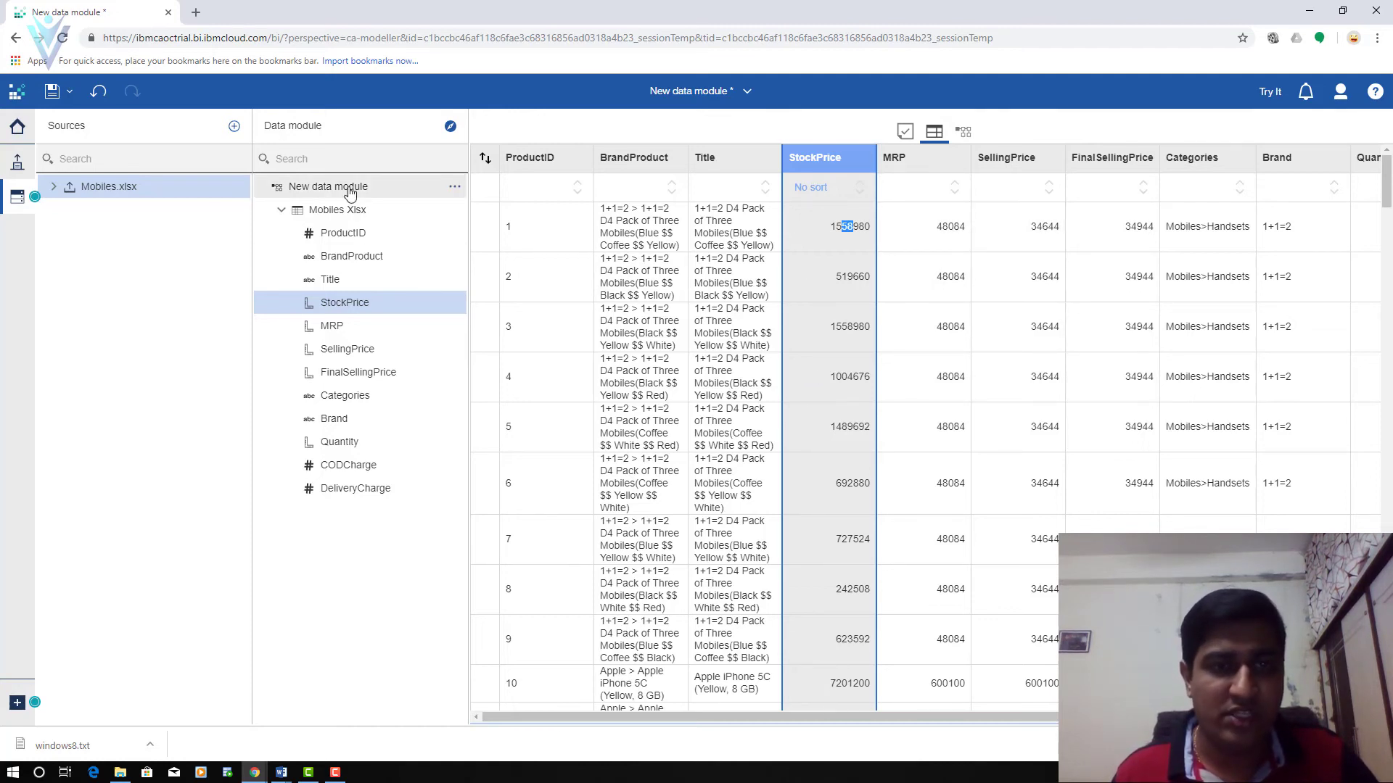
# - Start another calculation on the Mobiles Xlsx table and name it Discount
pyautogui.click(456, 212)
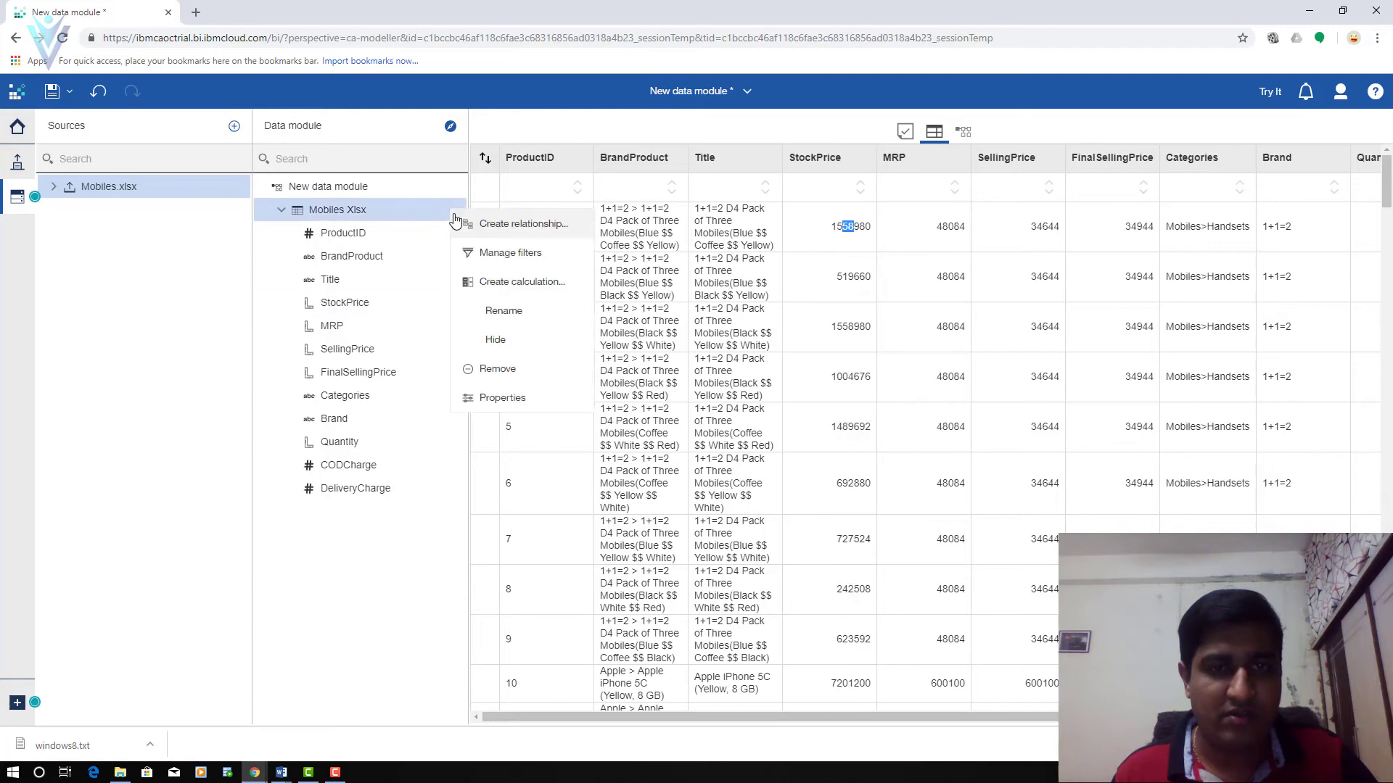
pyautogui.click(508, 284)
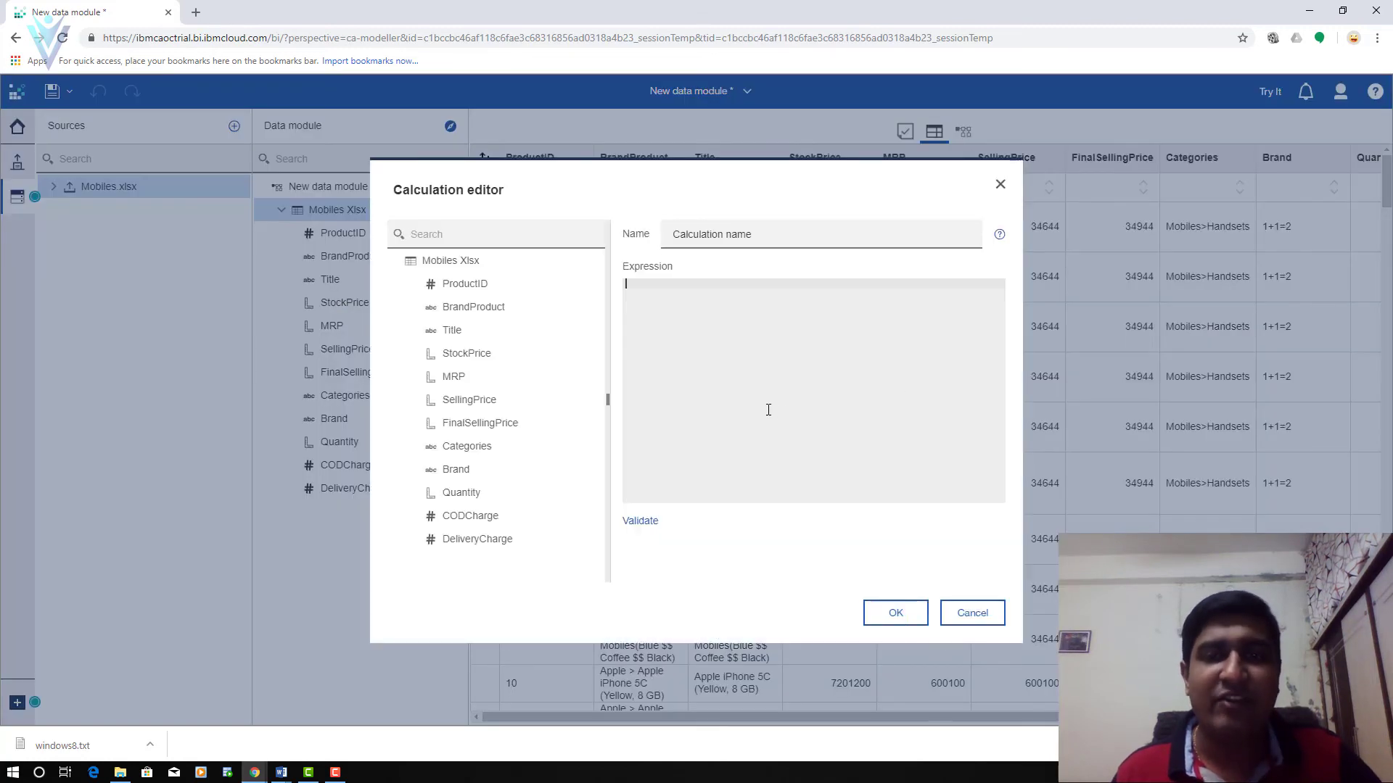
pyautogui.tripleClick(764, 232)
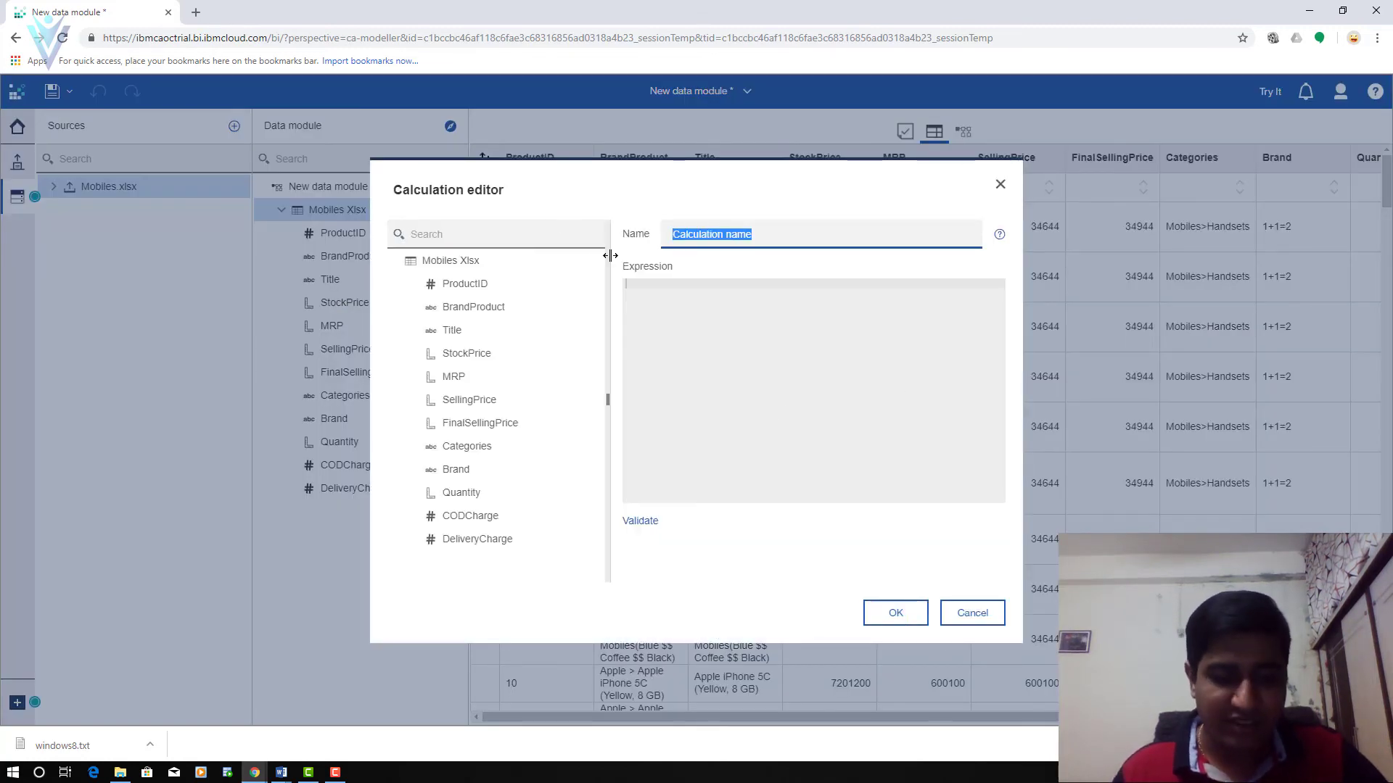
pyautogui.write('Di')
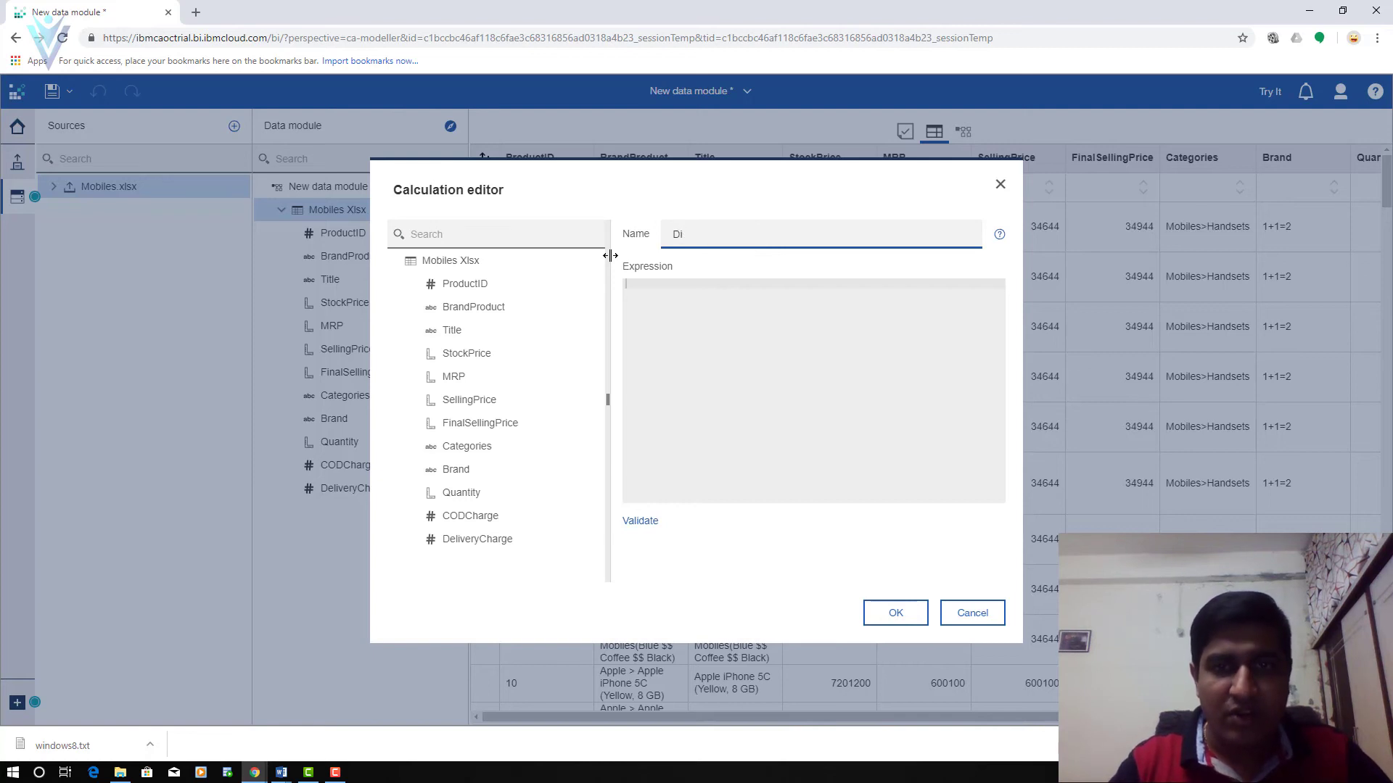
pyautogui.press('BackSpace')
pyautogui.press('BackSpace')
pyautogui.write('Discou')
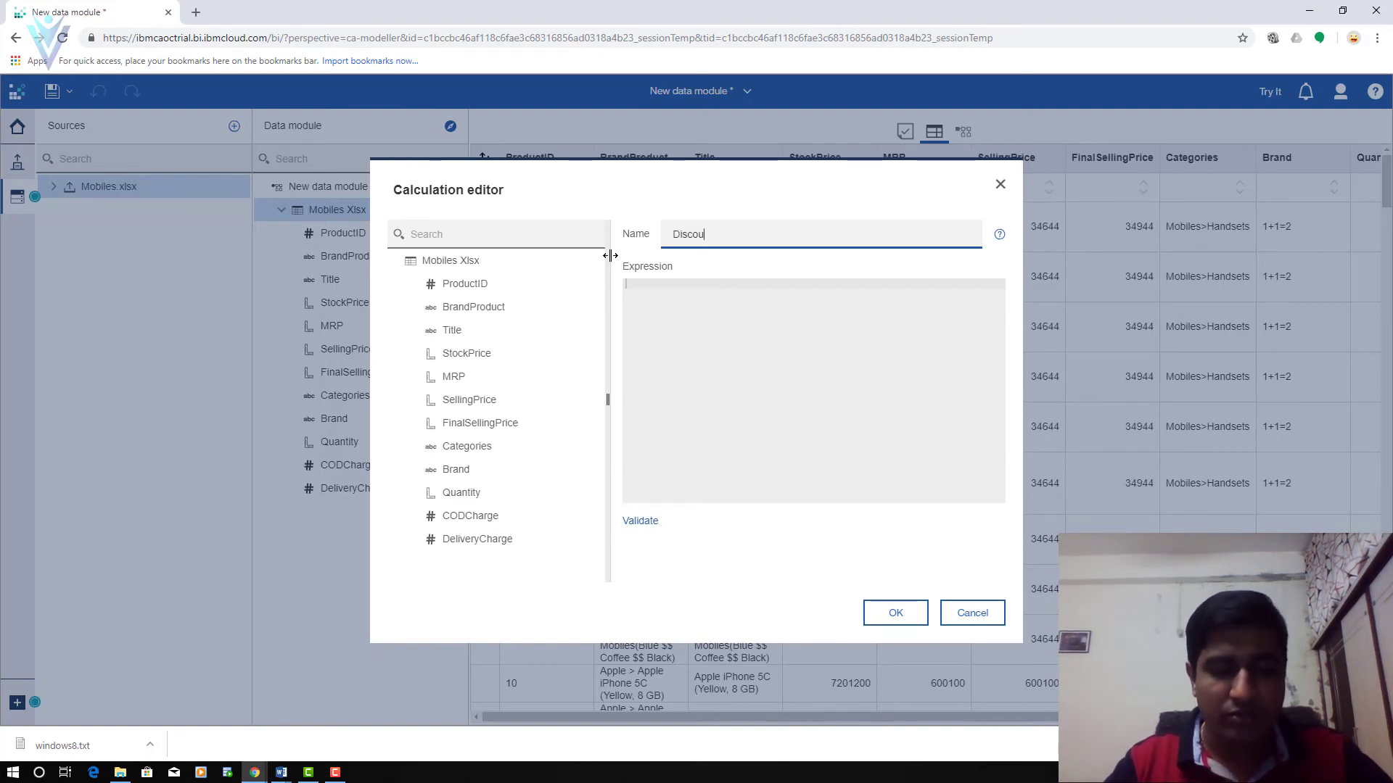
pyautogui.write('nt')
pyautogui.press('Tab')
pyautogui.press('Tab')
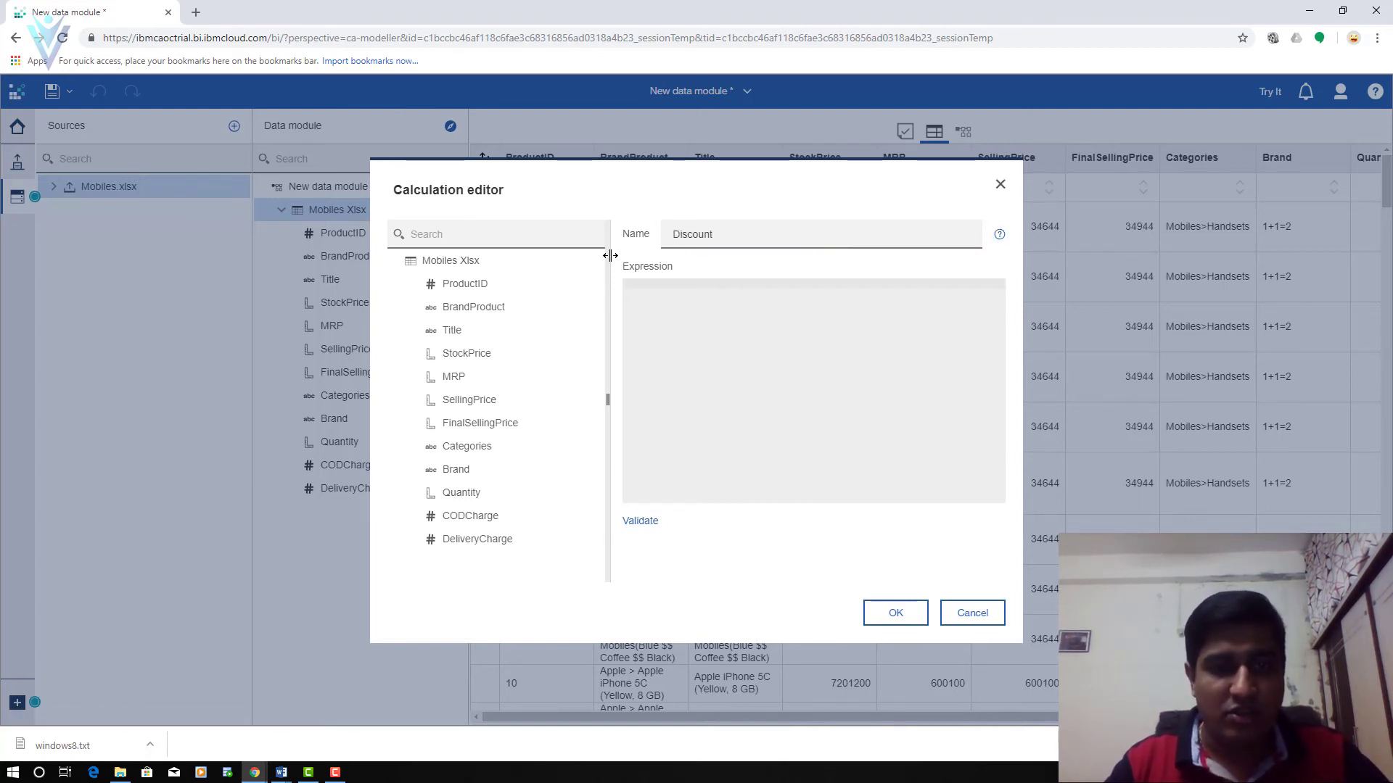
# - Enter MRP-SellingPrice as the Discount expression
pyautogui.write('M')
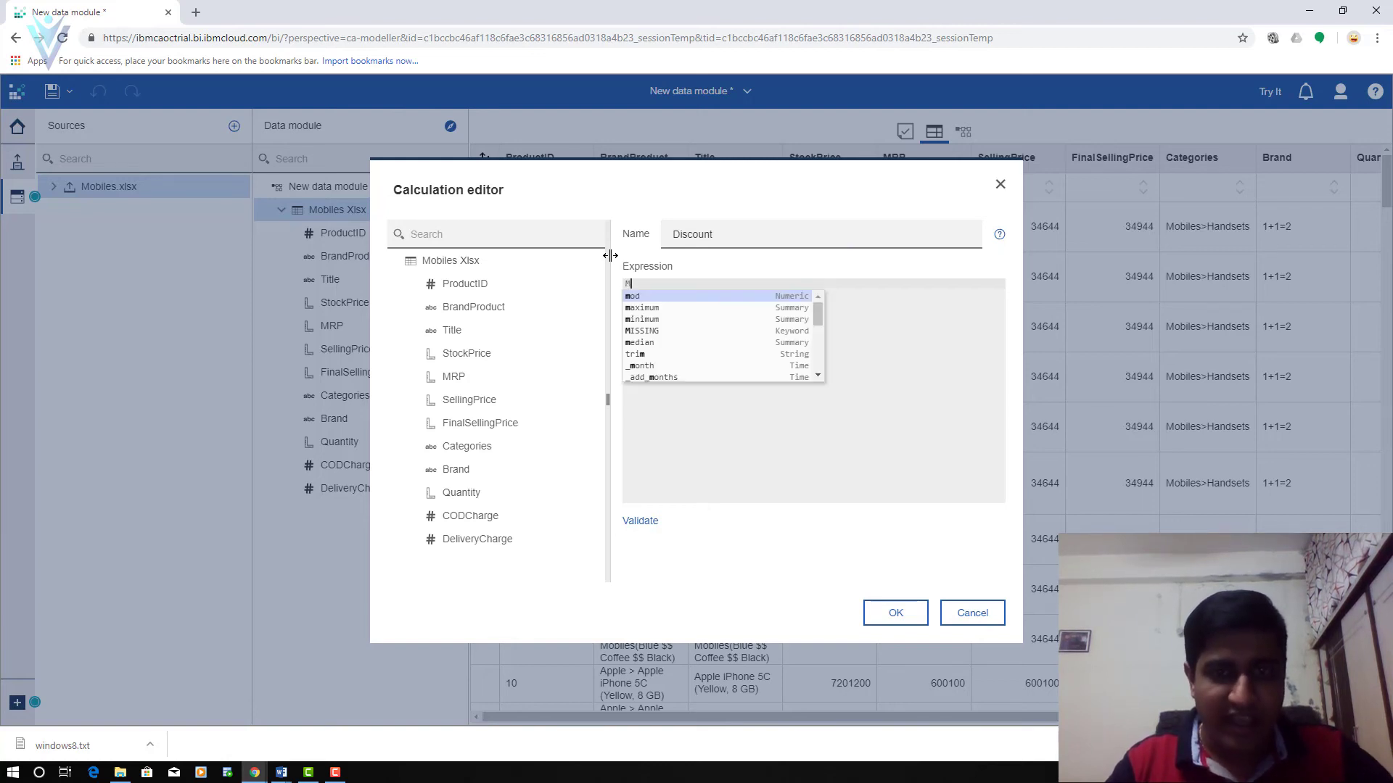
pyautogui.write('RP')
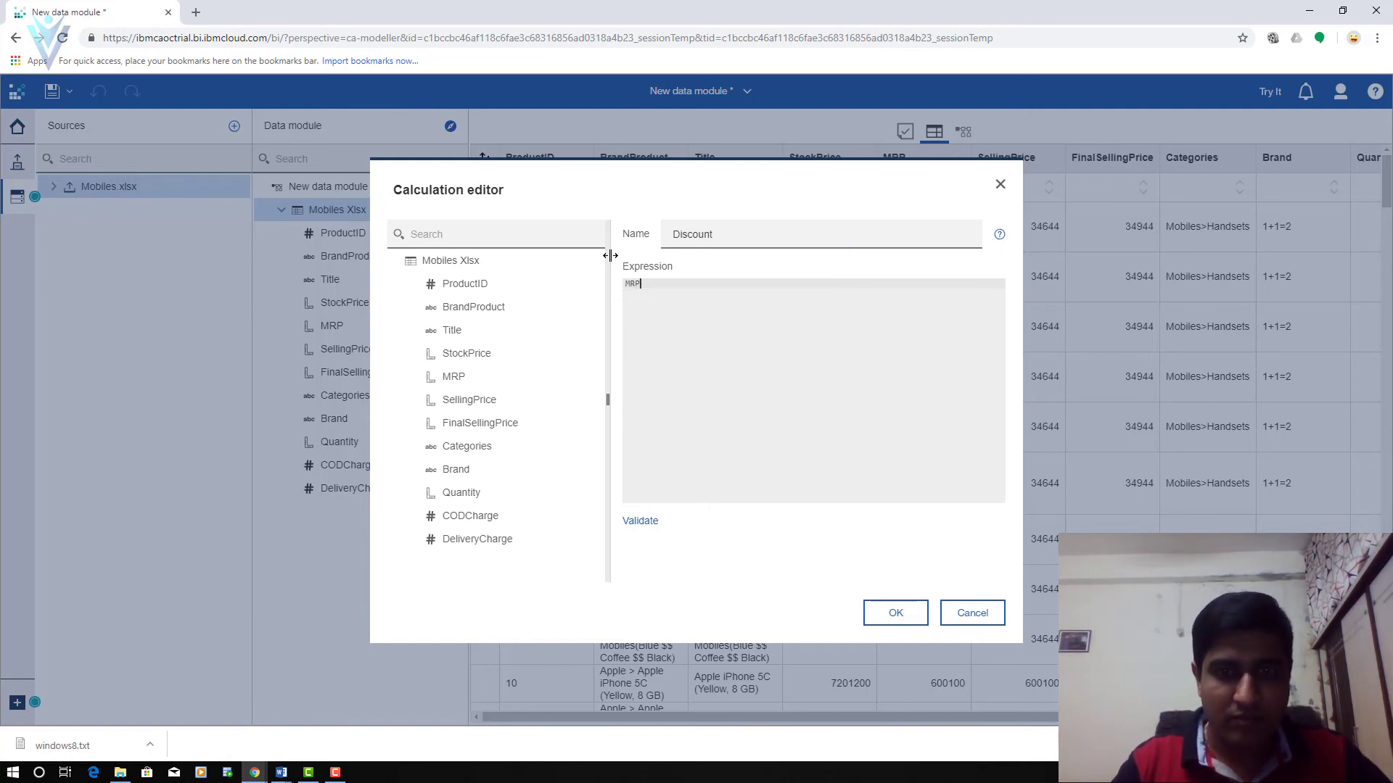
pyautogui.write('-Sel')
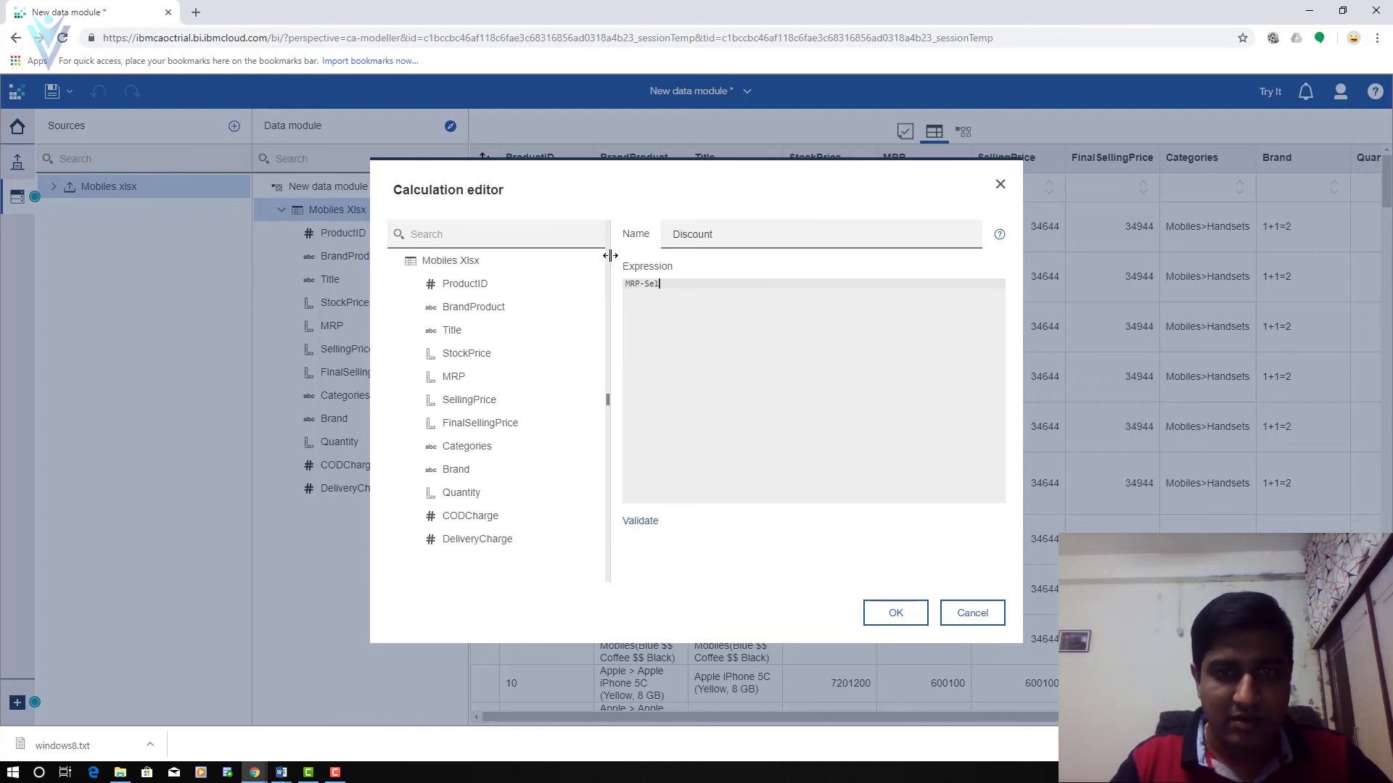
pyautogui.write('lingPric')
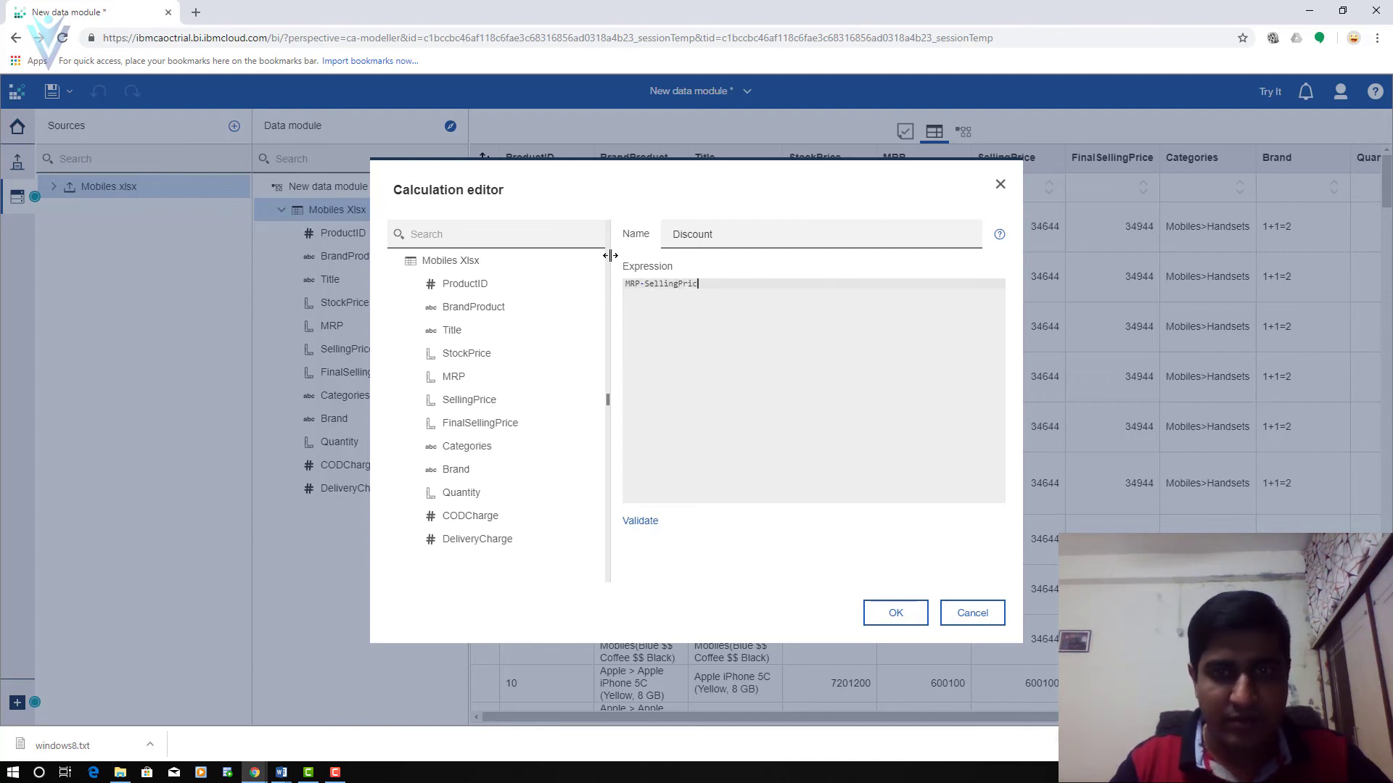
pyautogui.write('e')
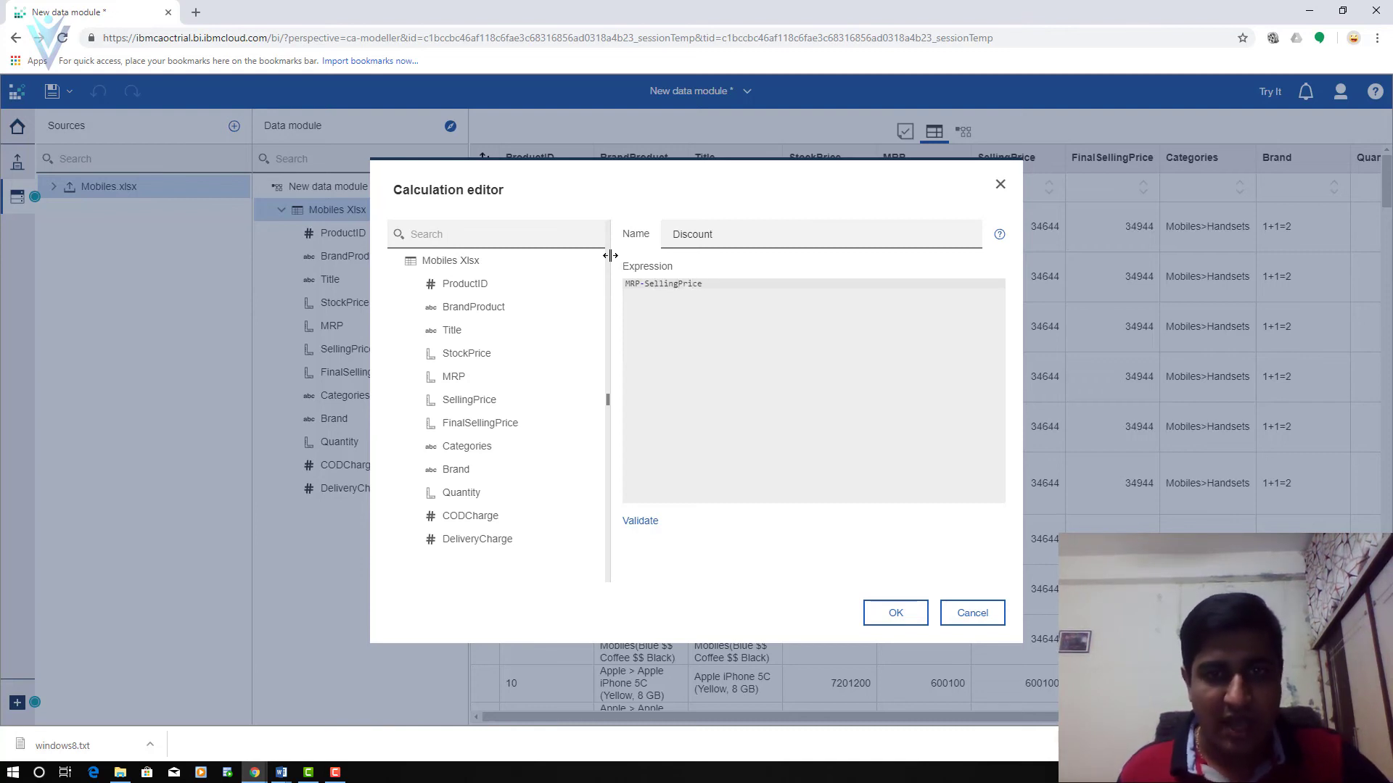
# - Validate and save the Discount calculation, and place its column between StockPrice and MRP
pyautogui.click(644, 521)
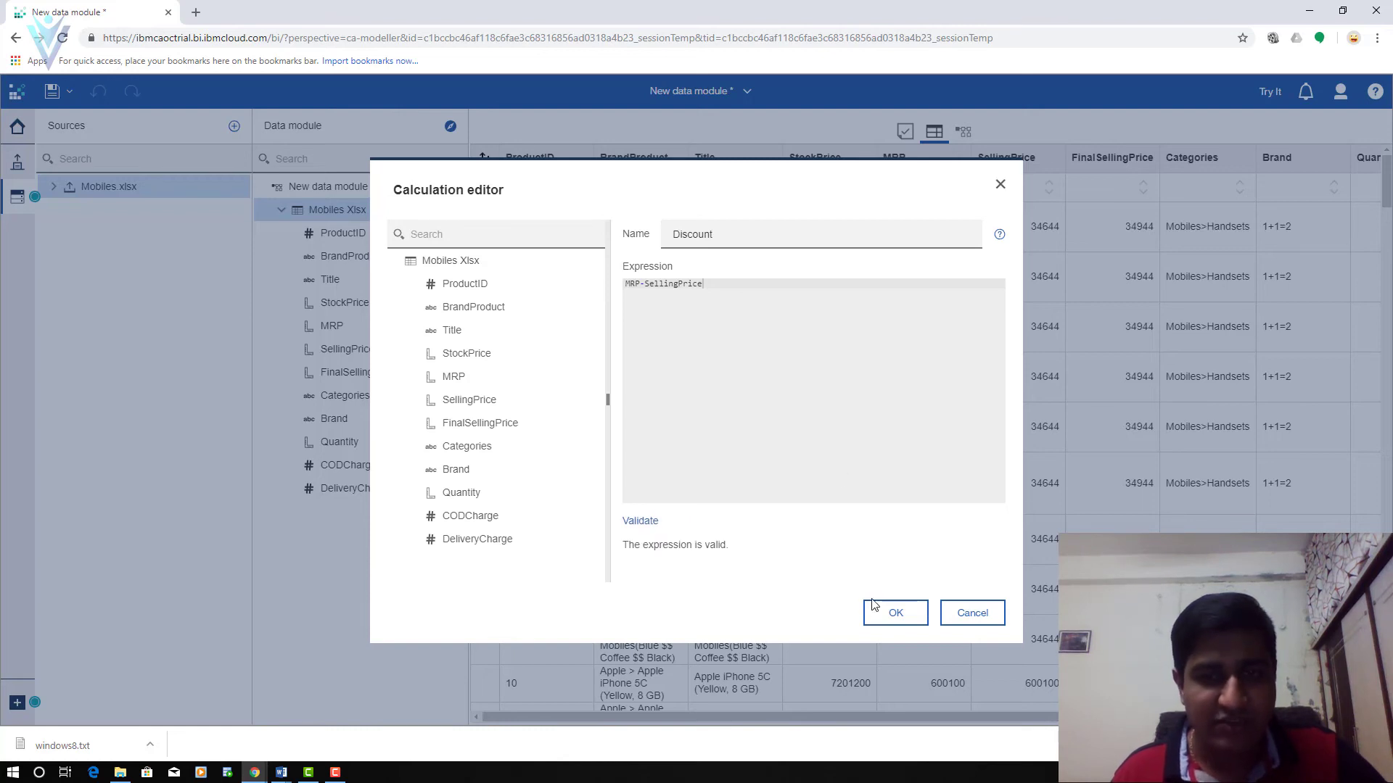
pyautogui.click(886, 615)
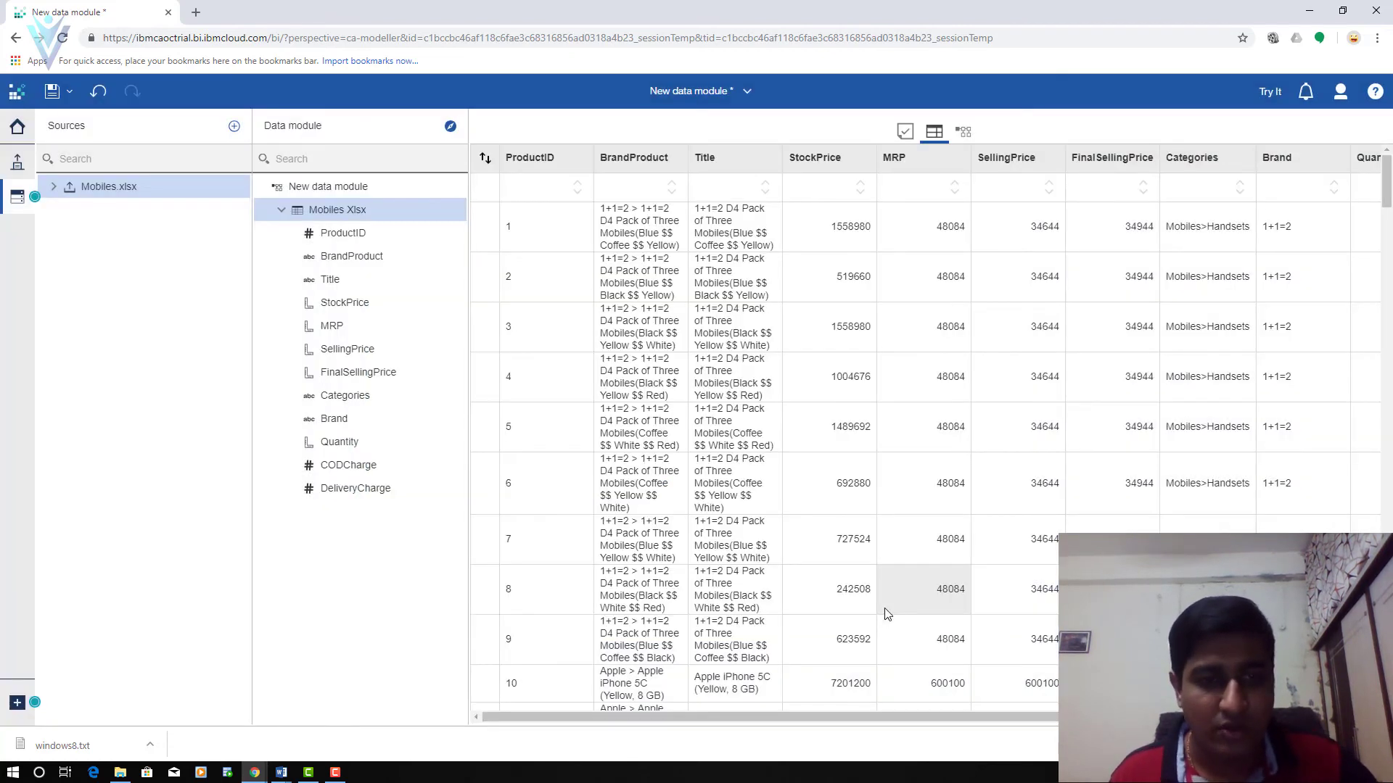
pyautogui.click(334, 515)
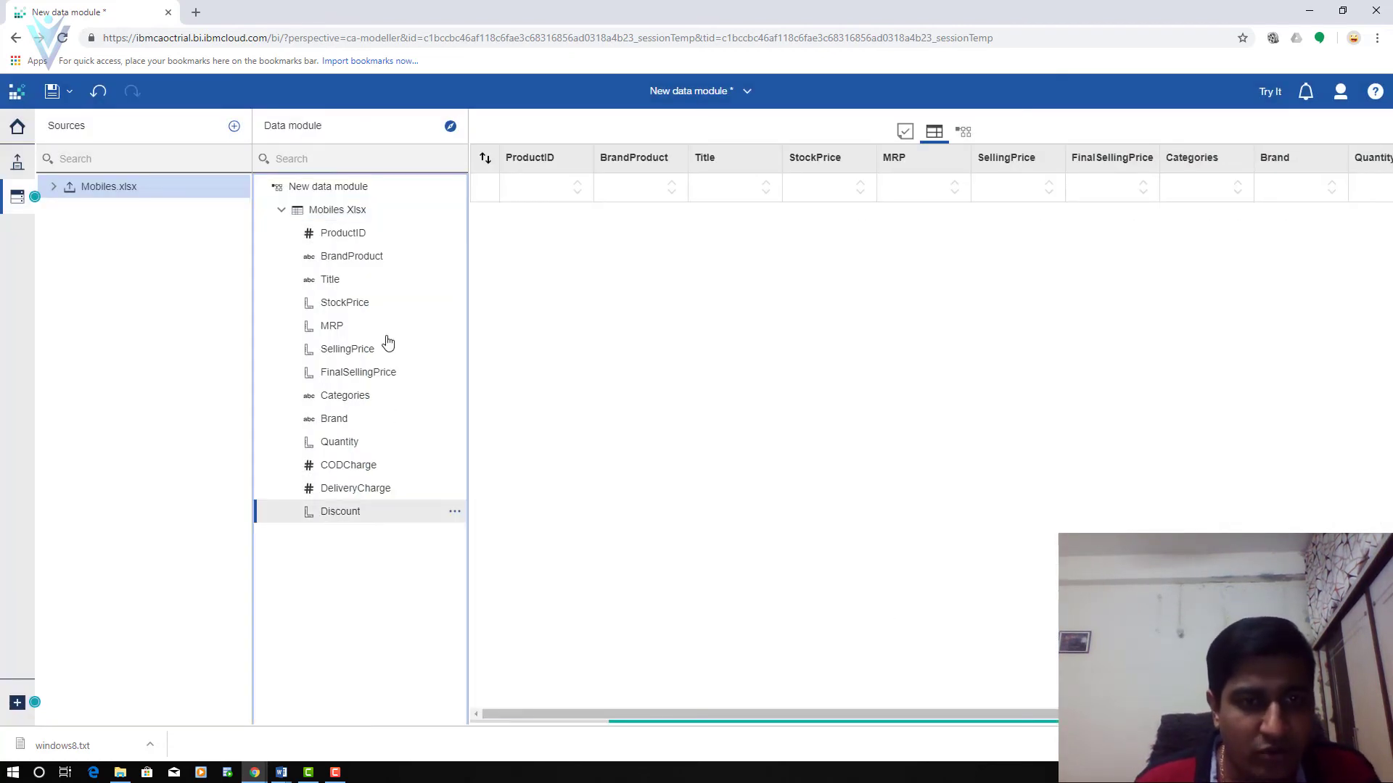
pyautogui.moveTo(355, 323); pyautogui.dragTo(357, 318)
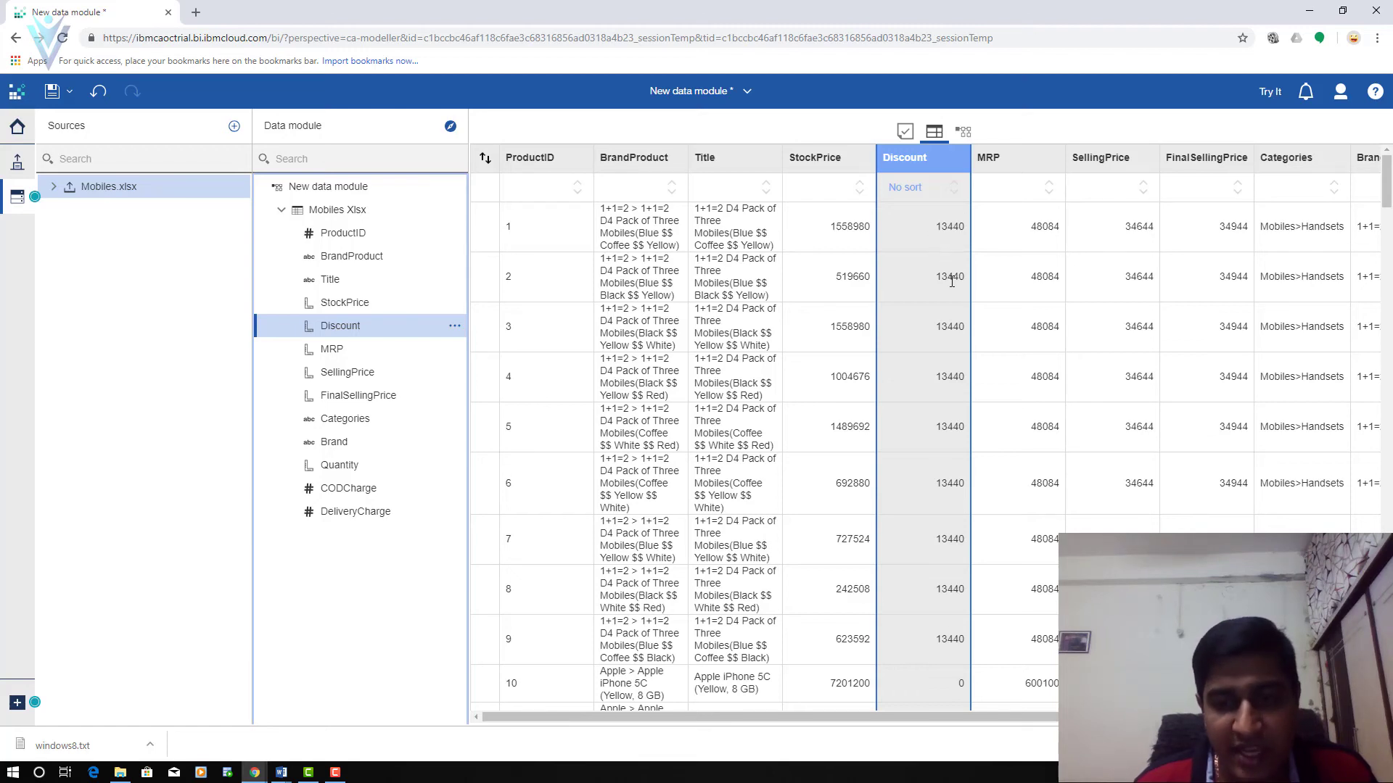
pyautogui.scroll(-1, 960, 637)
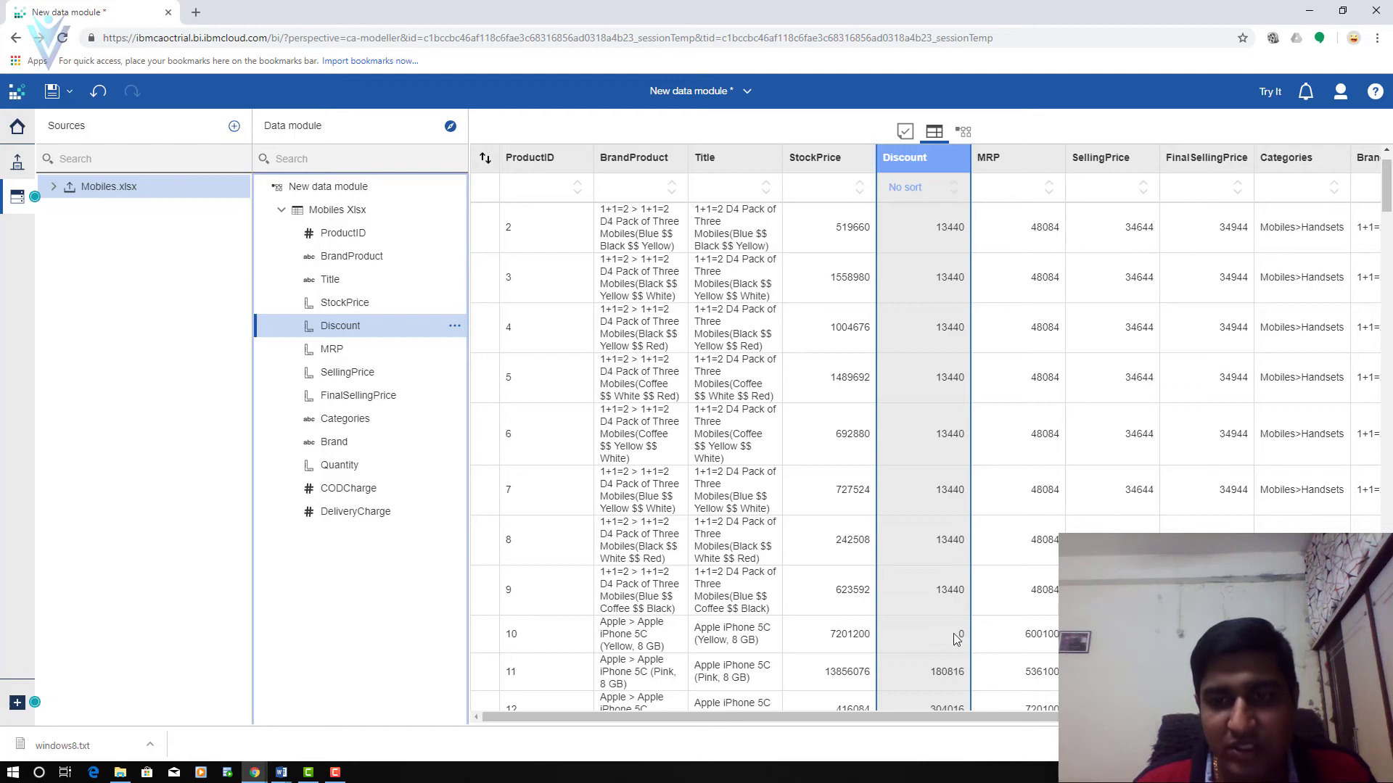
pyautogui.scroll(1, 958, 639)
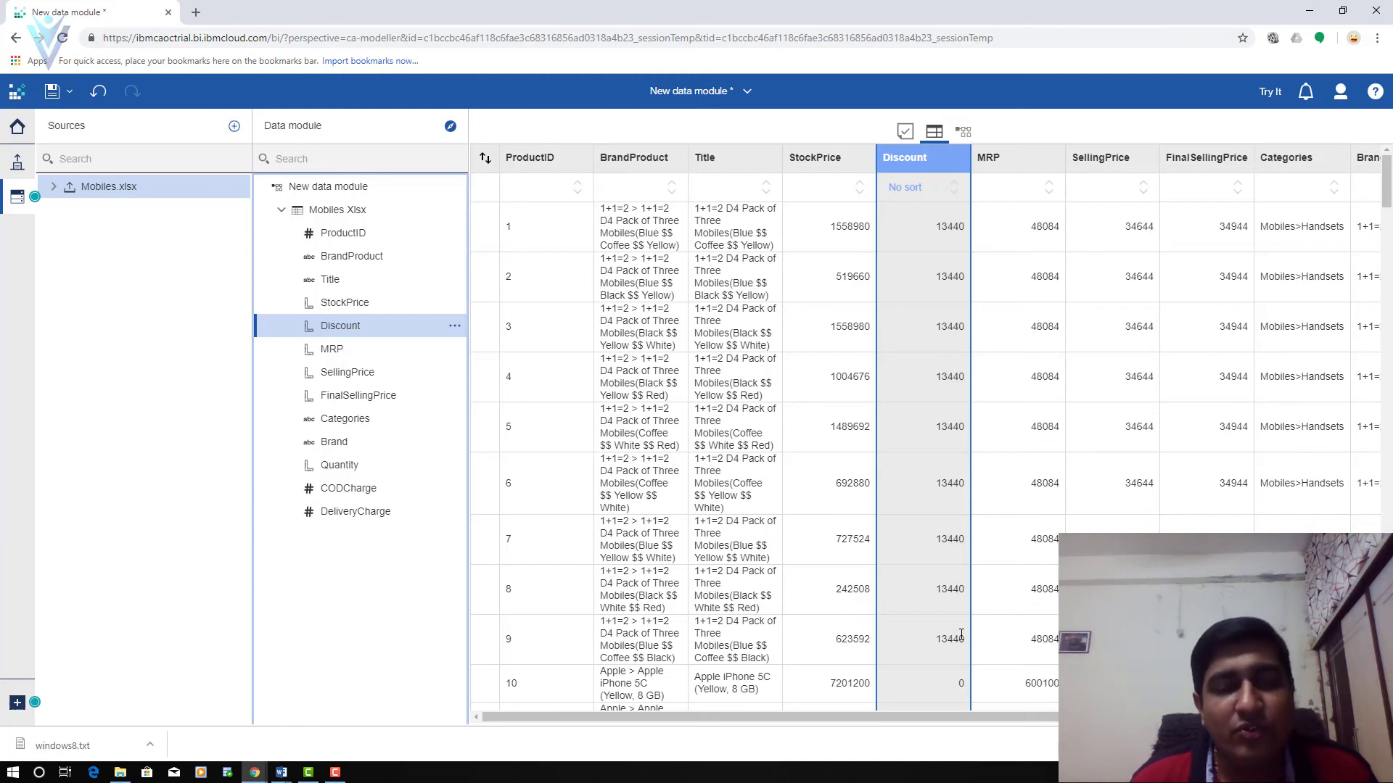
# - Start a further calculation on the Mobiles Xlsx table and name it Discount%
pyautogui.click(381, 212)
pyautogui.click(455, 210)
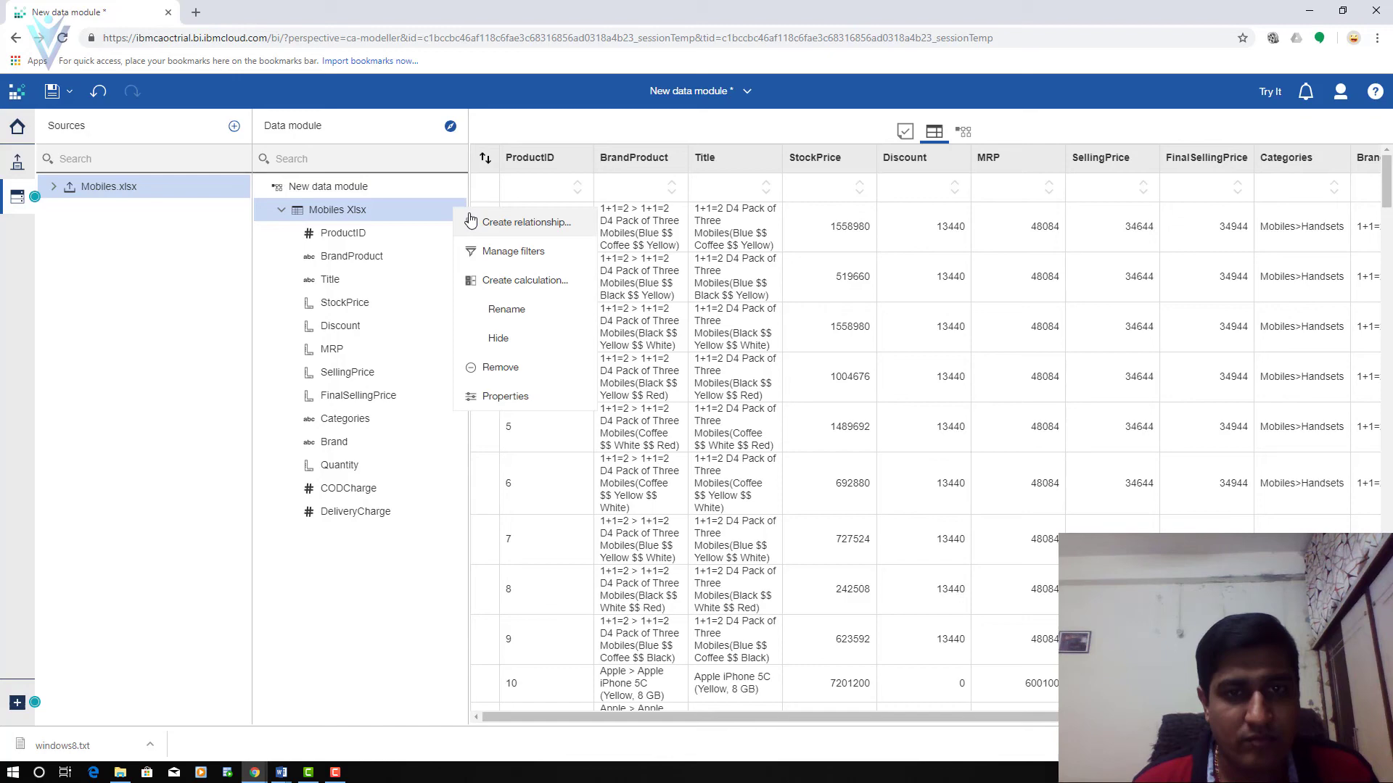
pyautogui.click(511, 287)
pyautogui.click(803, 250)
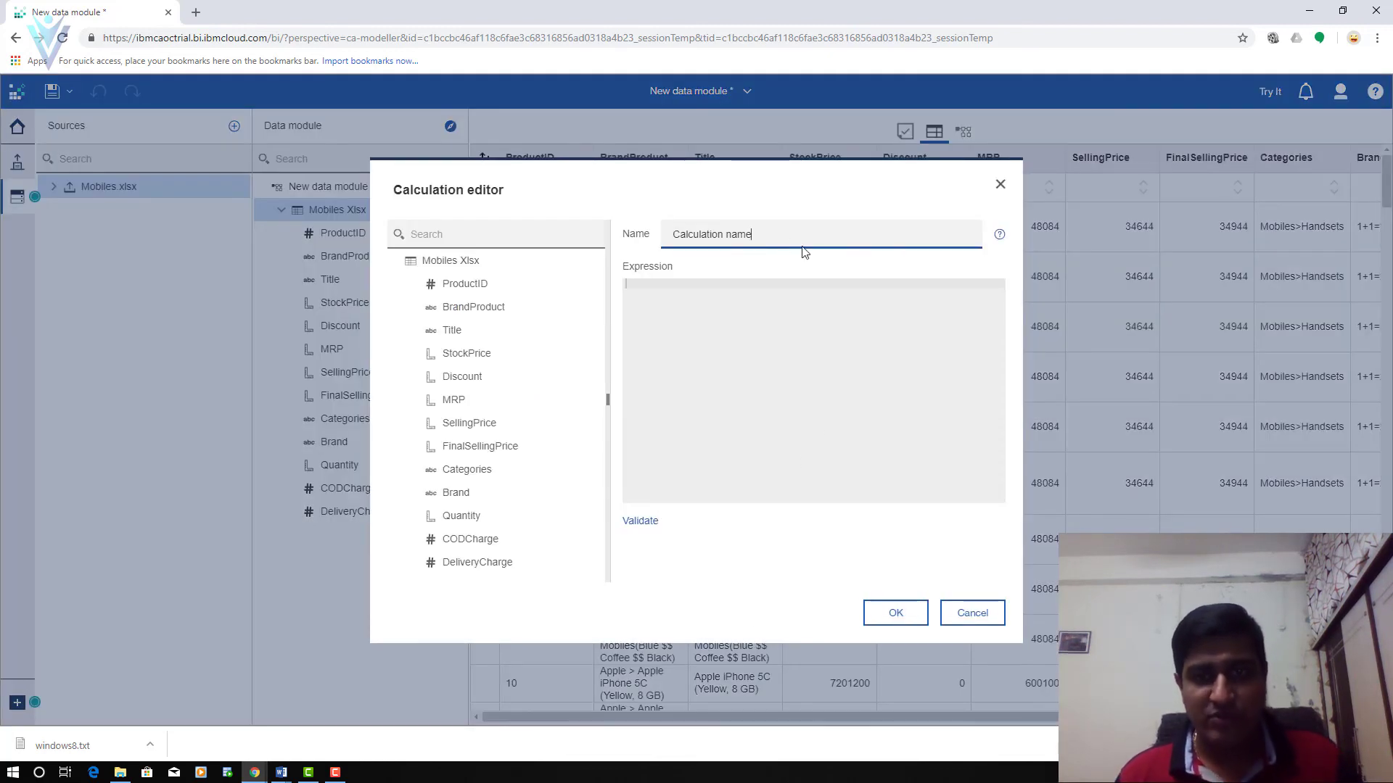
pyautogui.moveTo(802, 251); pyautogui.dragTo(639, 247)
pyautogui.write('DiscountPerc')
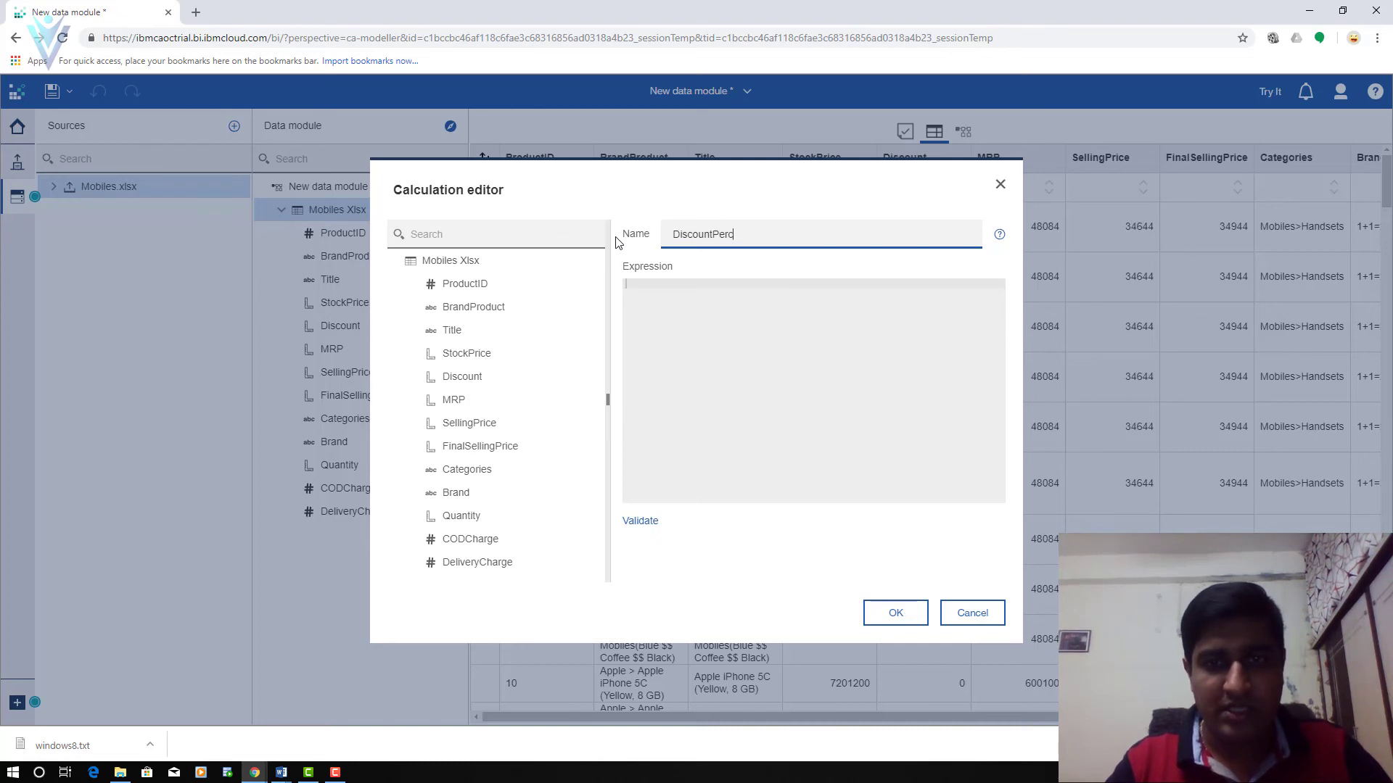
pyautogui.press('BackSpace')
pyautogui.press('BackSpace')
pyautogui.press('BackSpace')
pyautogui.press('BackSpace')
pyautogui.press('BackSpace')
pyautogui.press('BackSpace')
pyautogui.press('BackSpace')
pyautogui.press('BackSpace')
pyautogui.press('BackSpace')
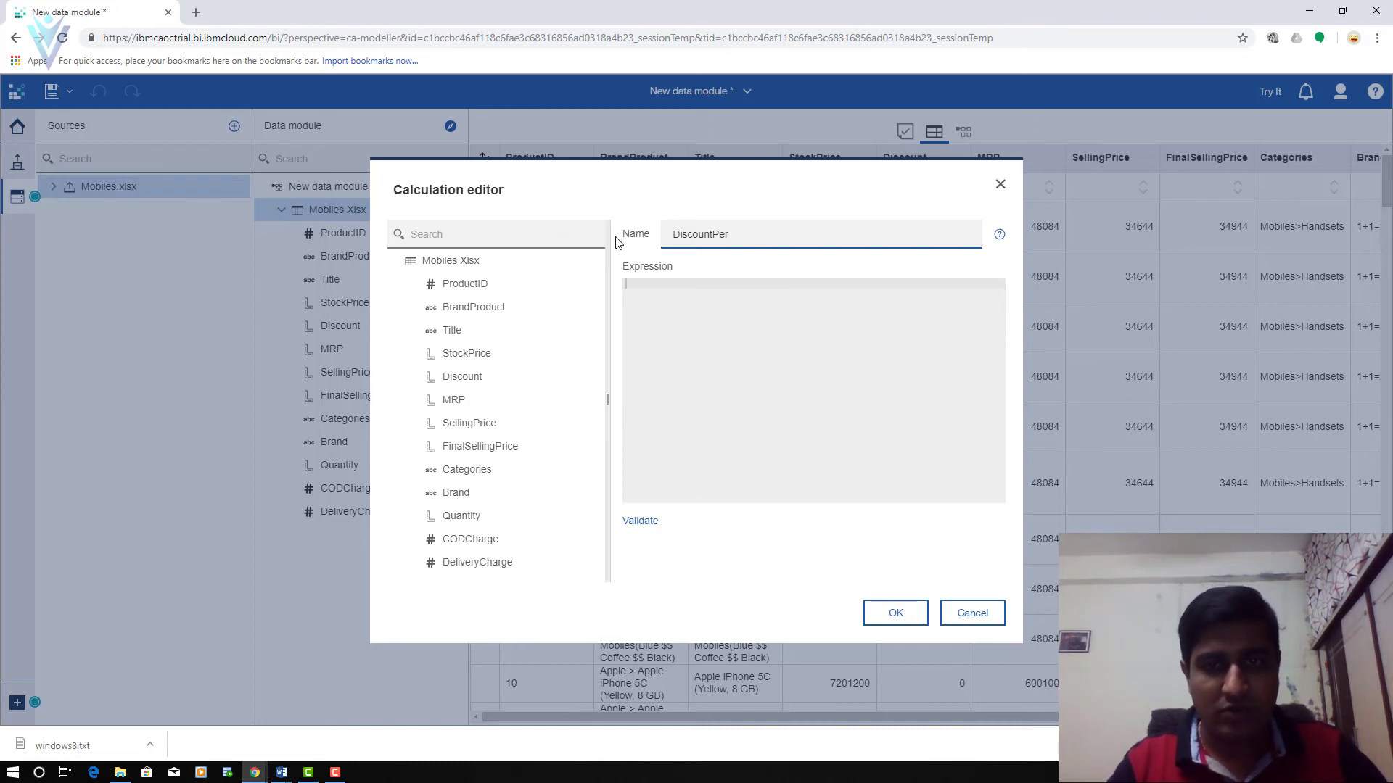
pyautogui.write('%')
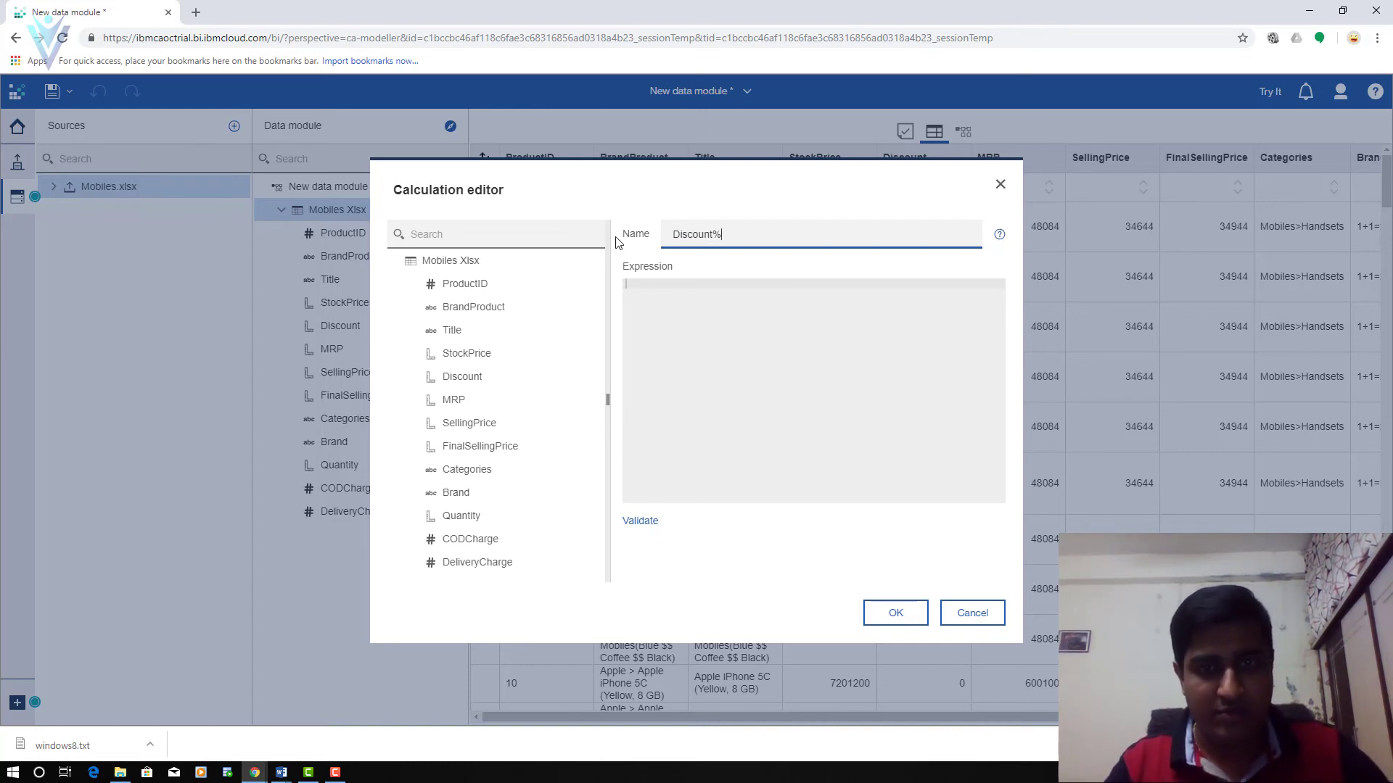
pyautogui.press('Tab')
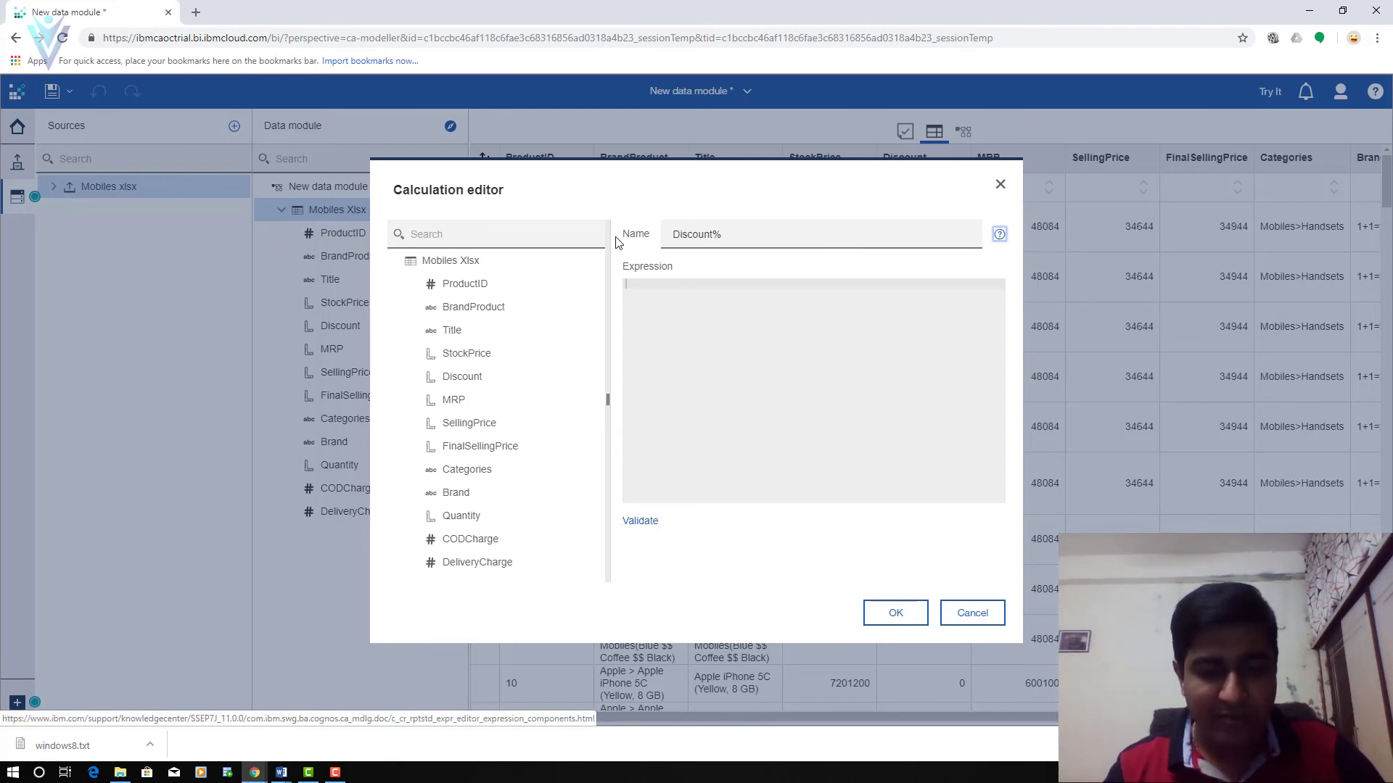
# - Enter ((MRP-SellingPrice)/MRP)*100 as the Discount% expression
pyautogui.click(756, 327)
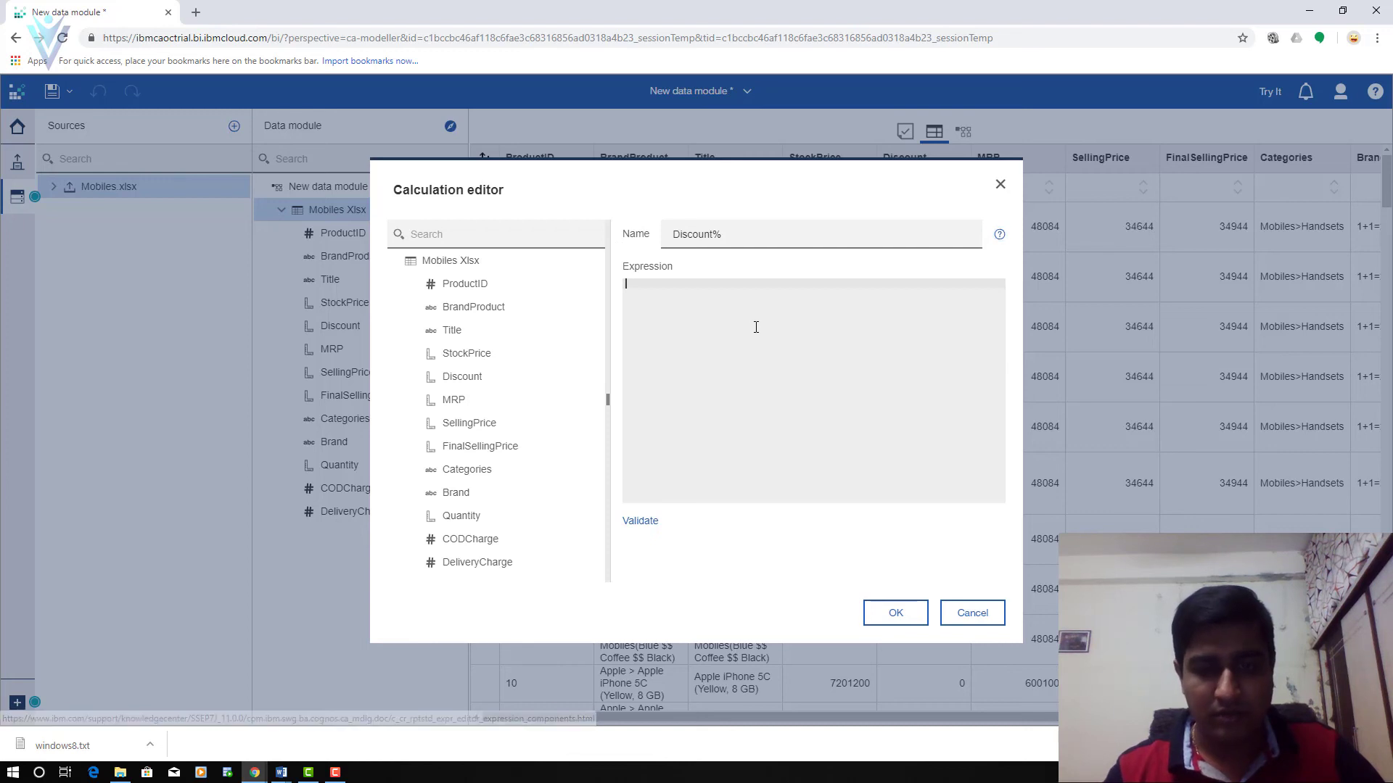
pyautogui.write('MRP')
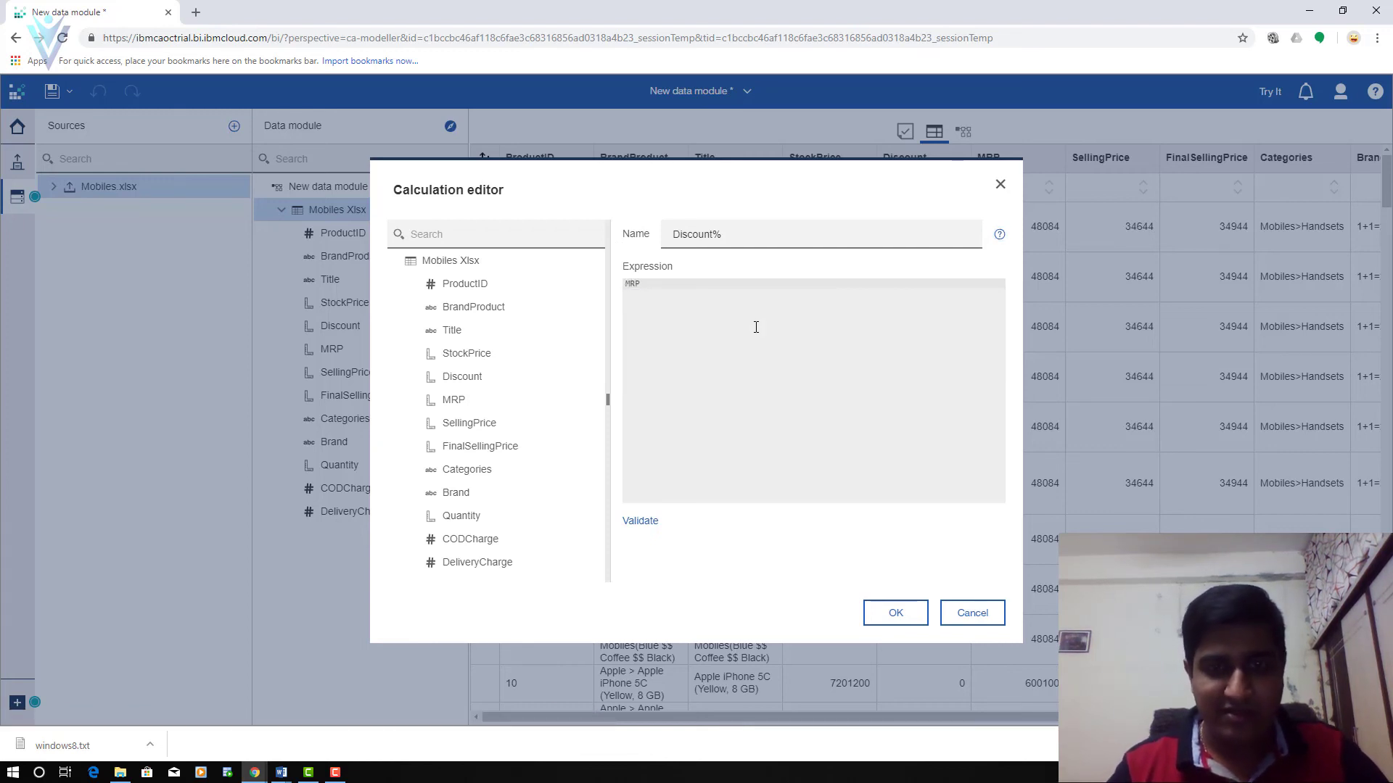
pyautogui.write('-Sel')
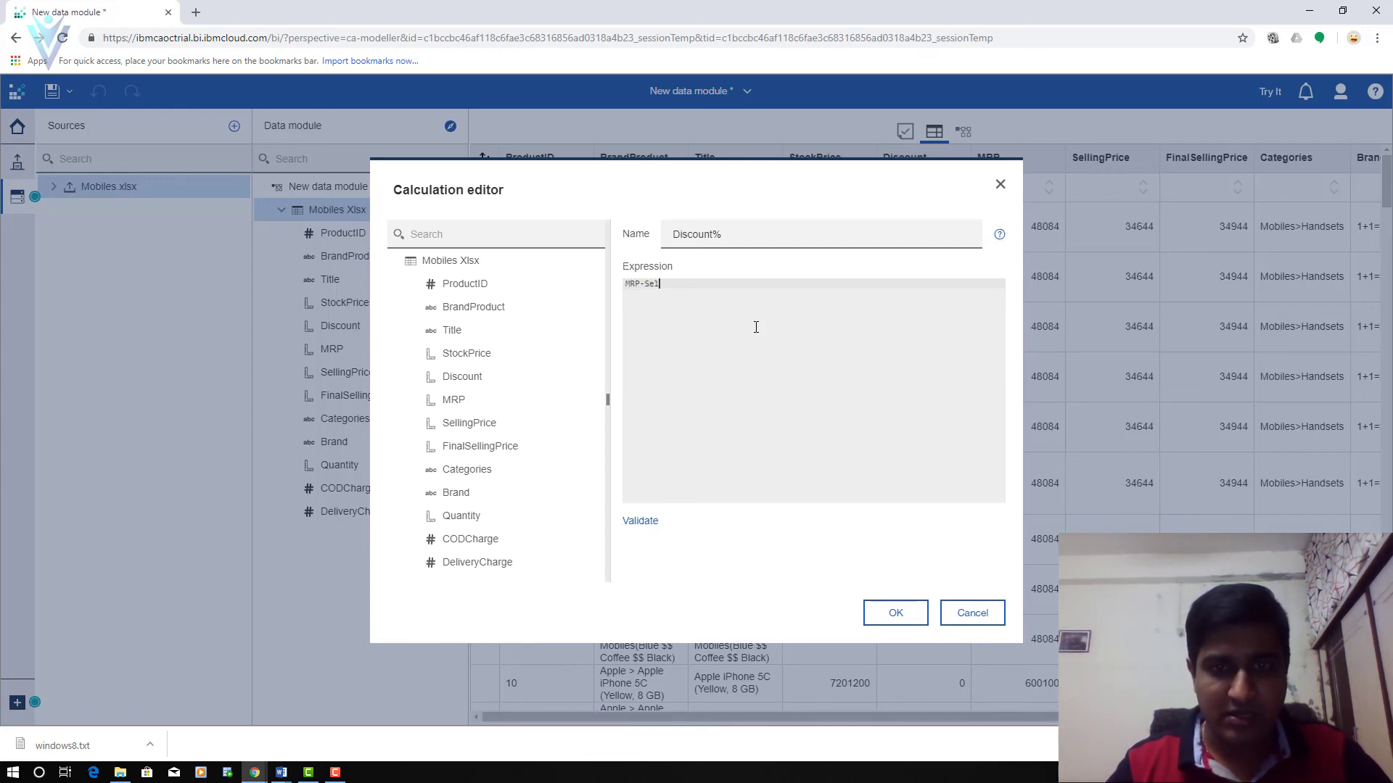
pyautogui.write('lingPric')
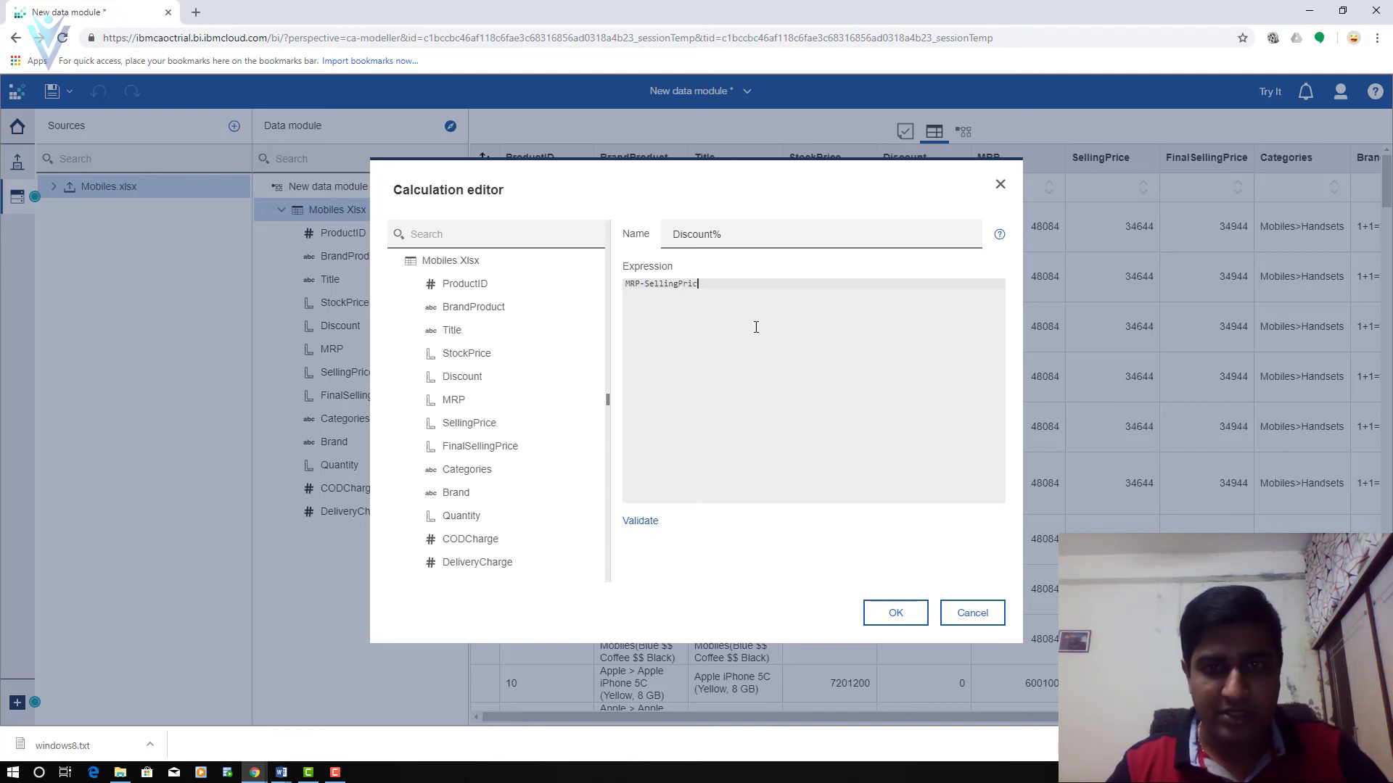
pyautogui.write('e')
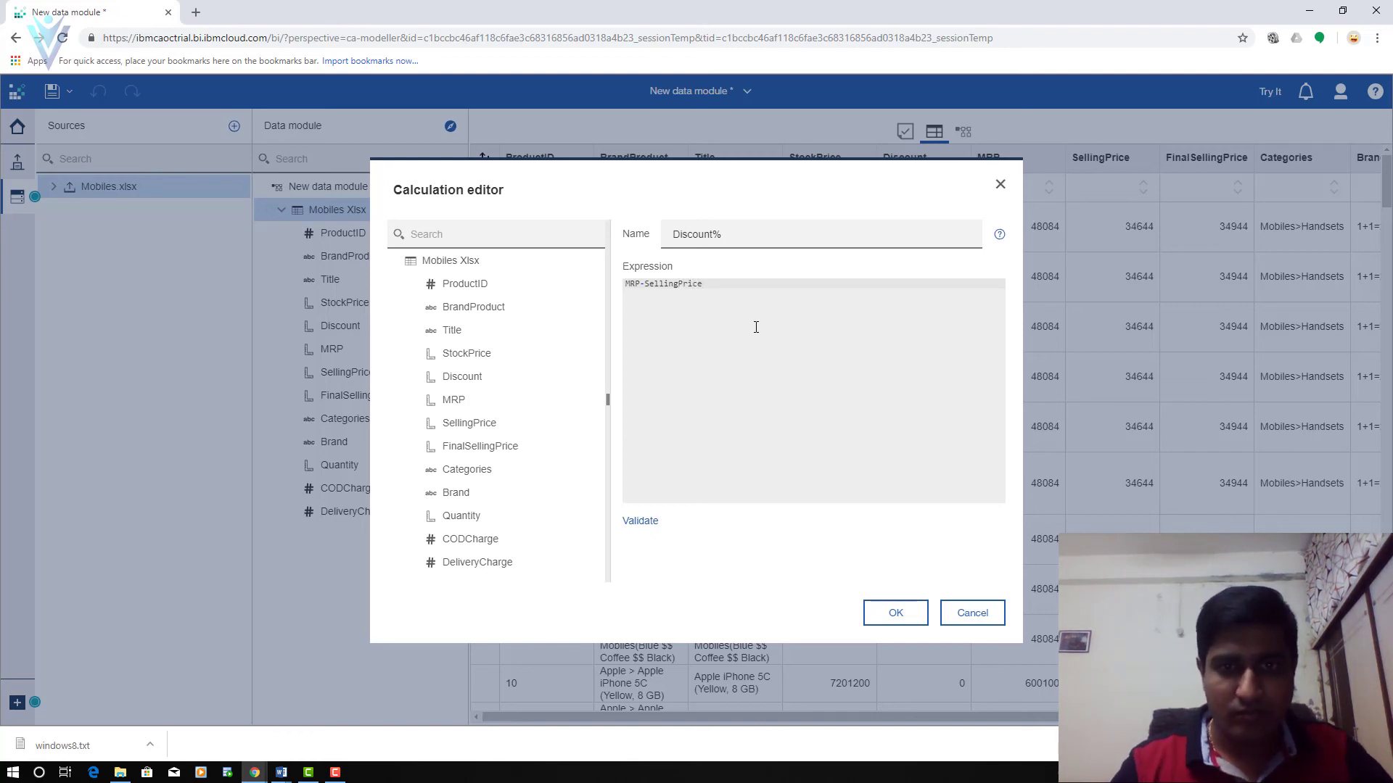
pyautogui.write('(')
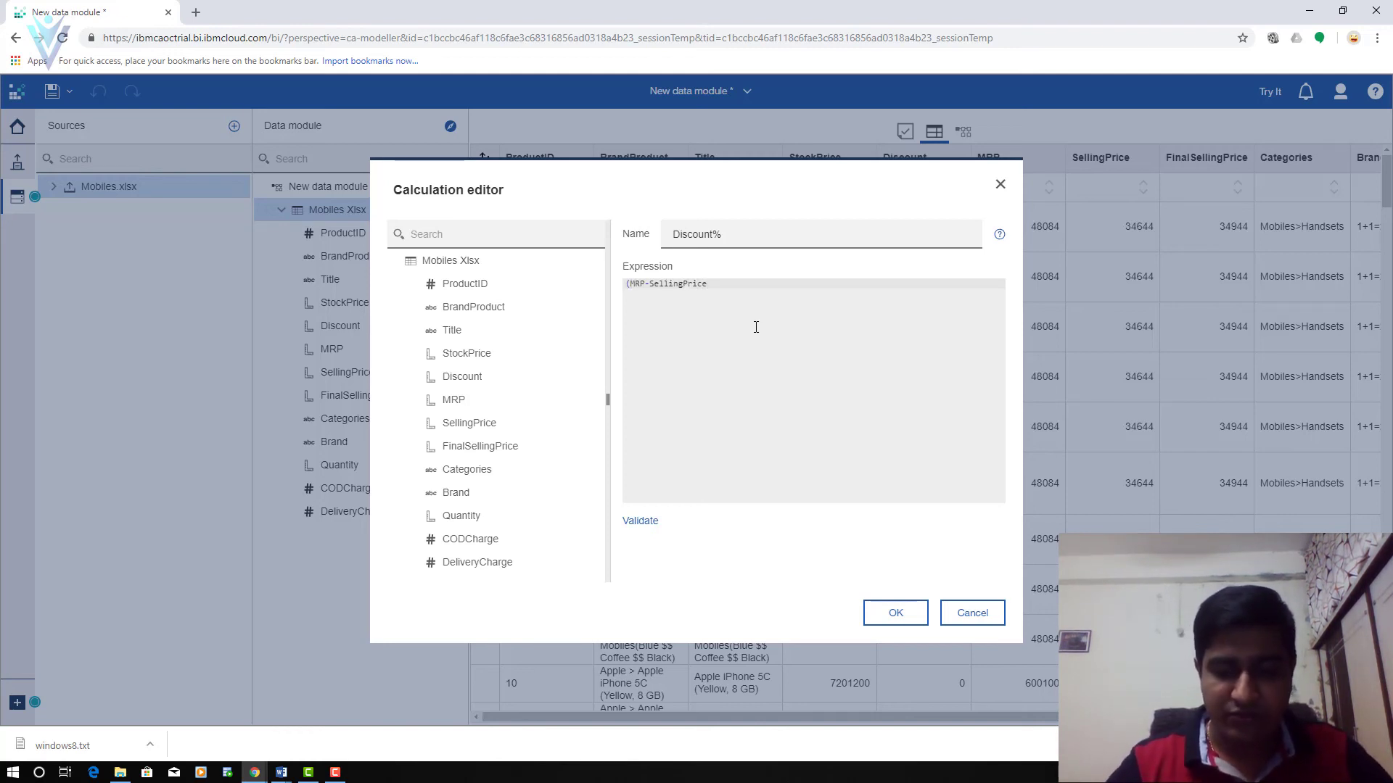
pyautogui.press('End')
pyautogui.write(')/MRP')
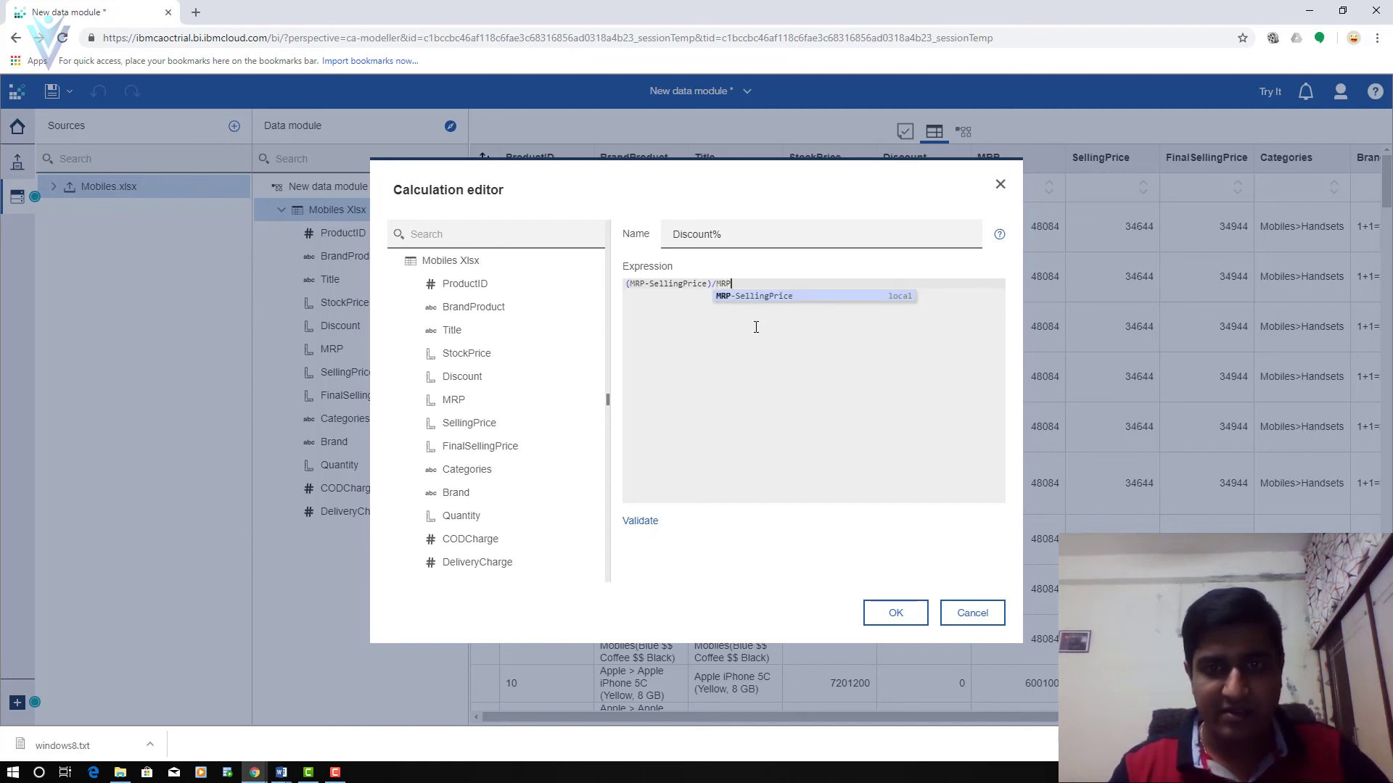
pyautogui.press('Escape')
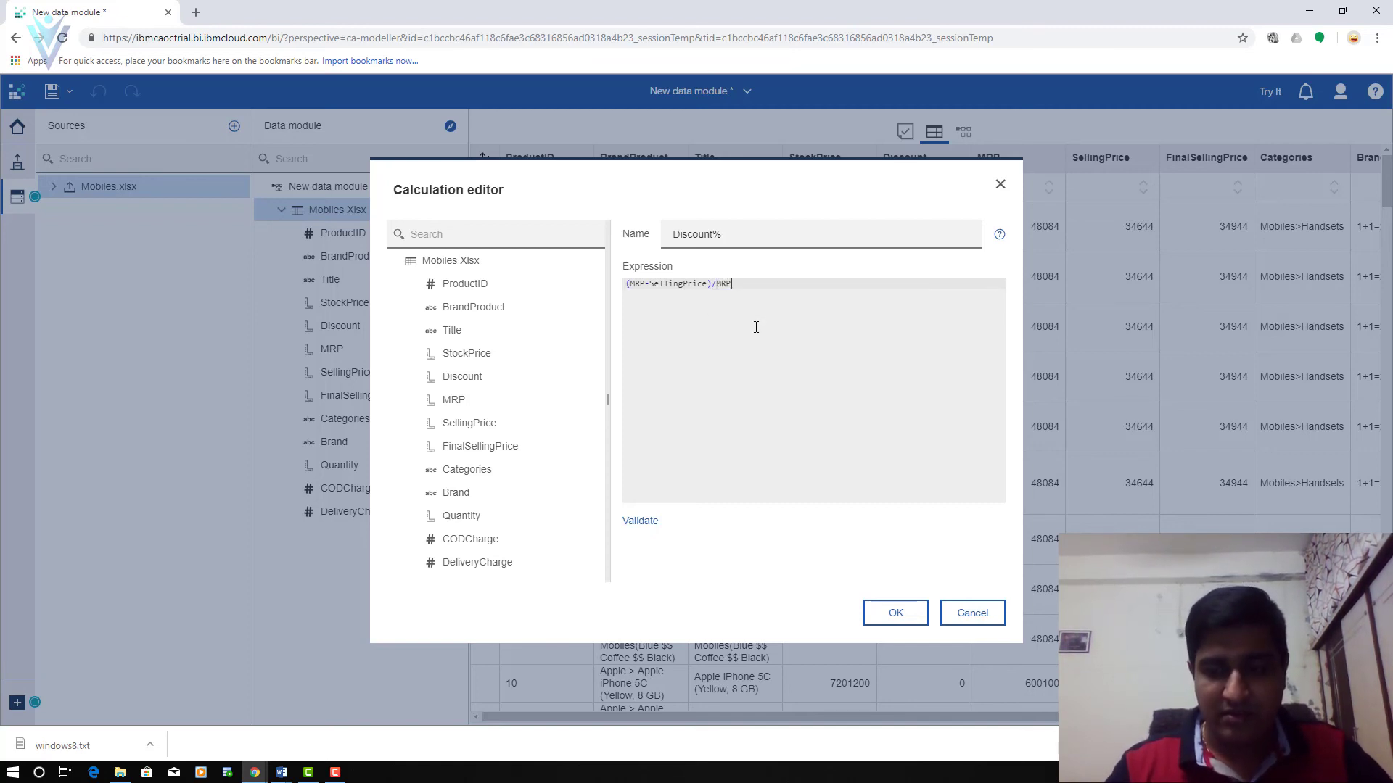
pyautogui.press('Home')
pyautogui.write('(')
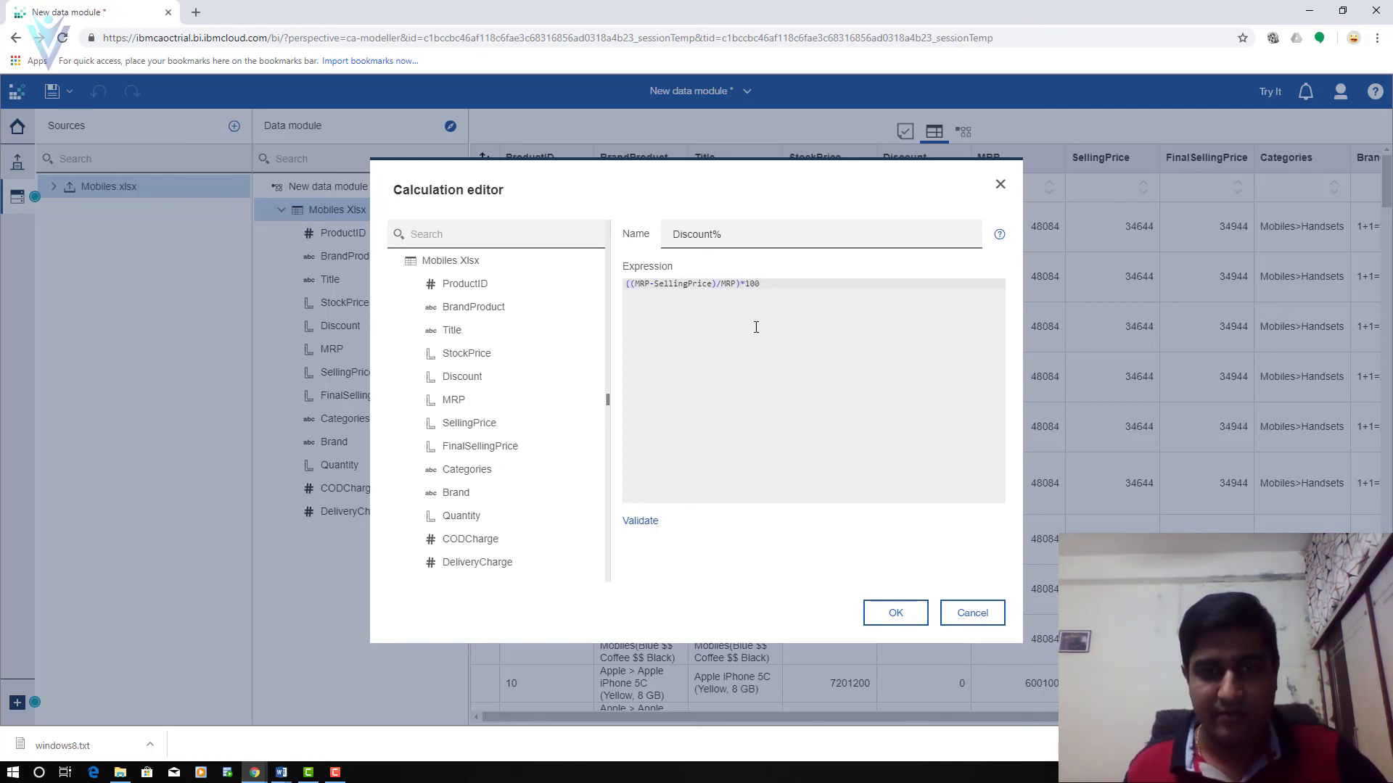
# - Validate and save the Discount% calculation, and place its column between Discount and MRP
pyautogui.click(640, 522)
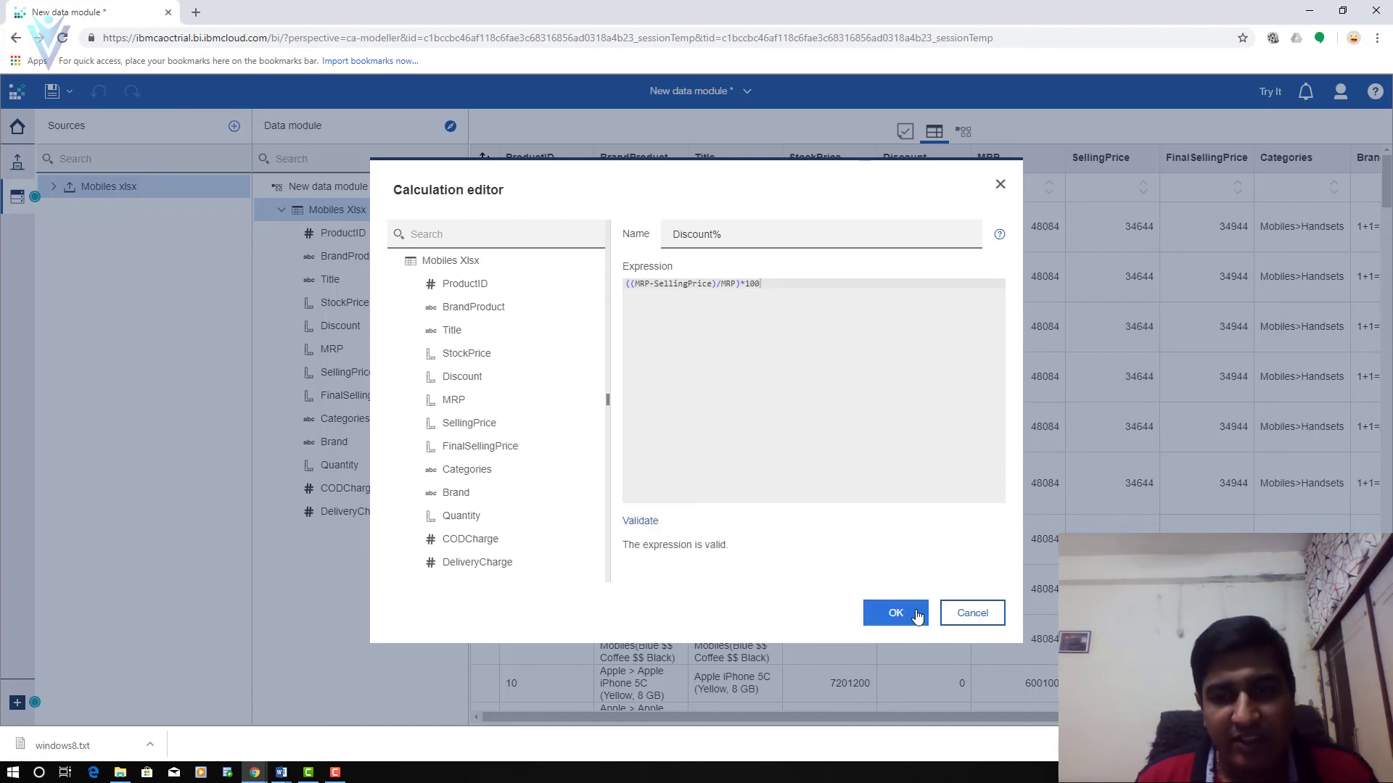
pyautogui.click(896, 613)
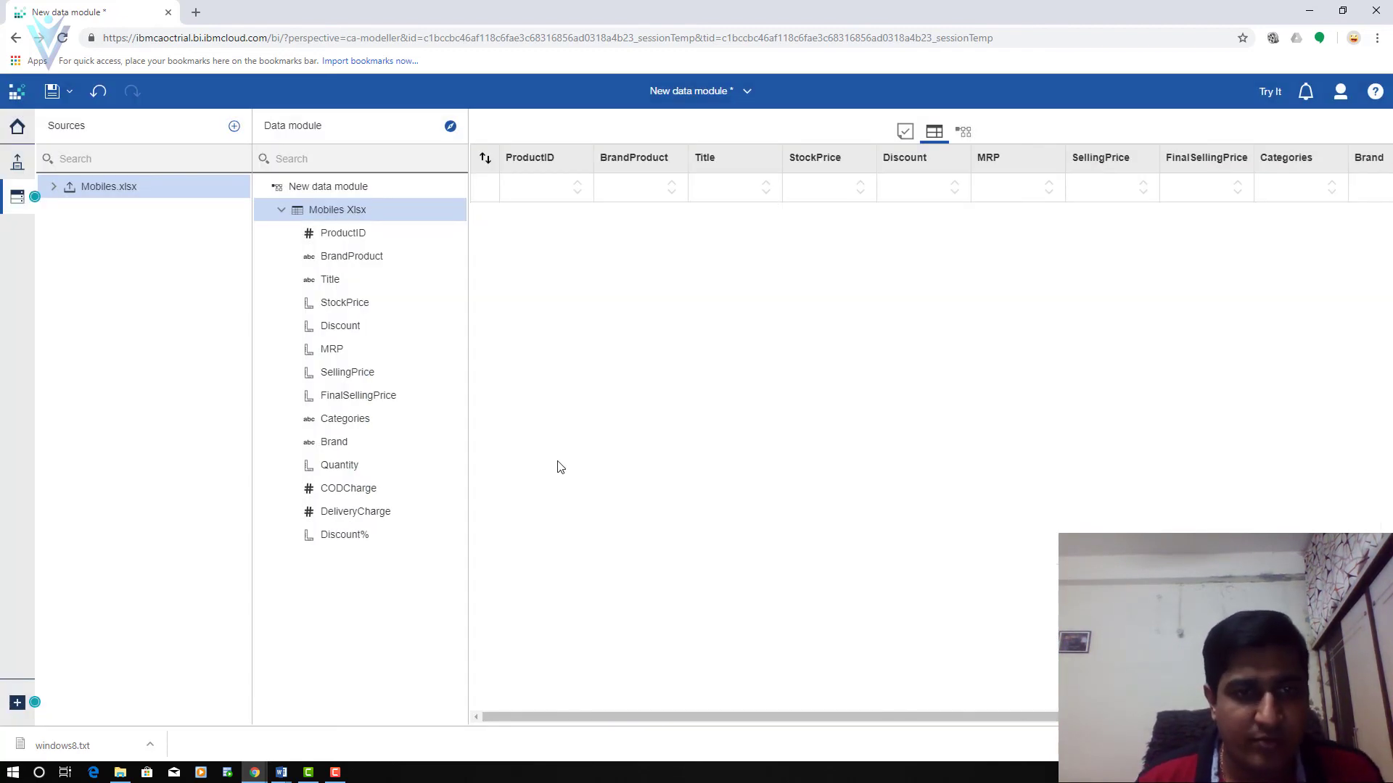
pyautogui.click(348, 534)
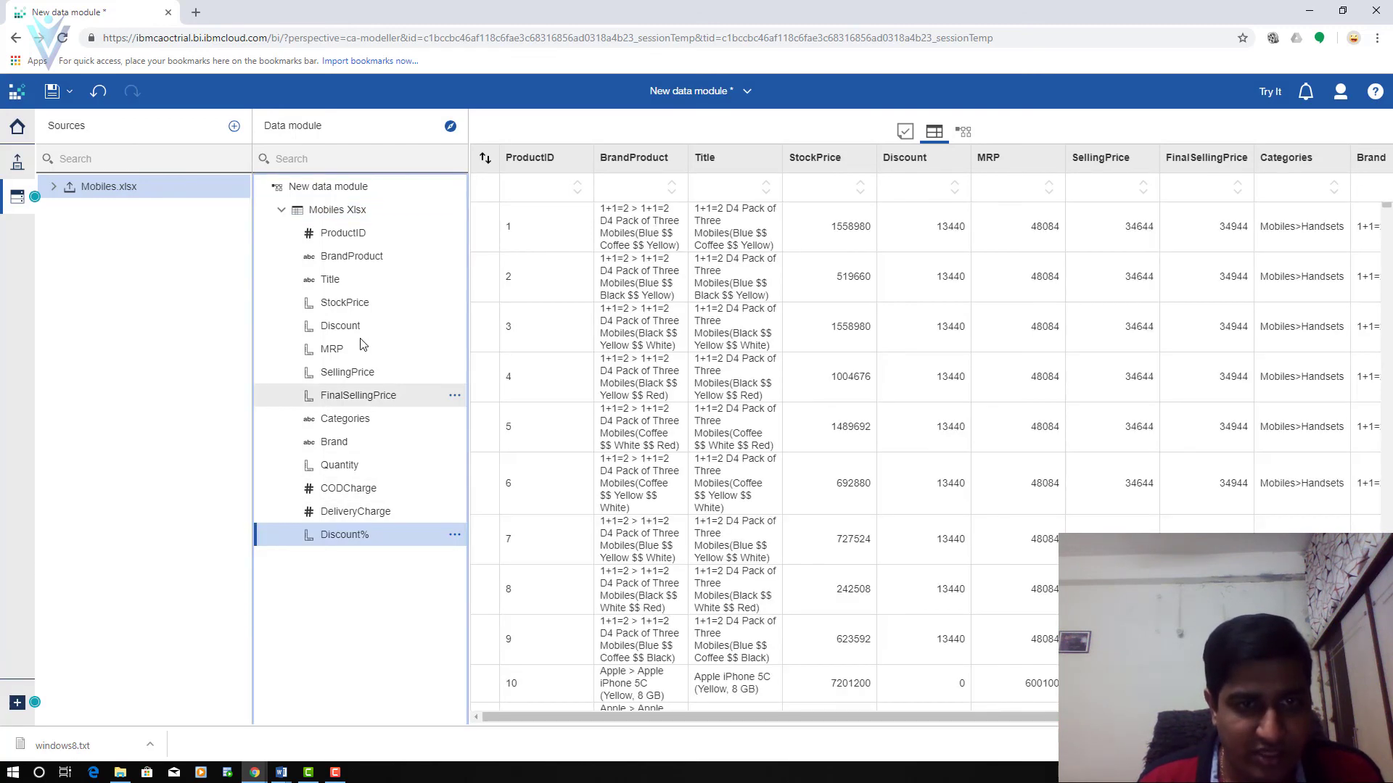
pyautogui.moveTo(363, 344); pyautogui.dragTo(356, 346)
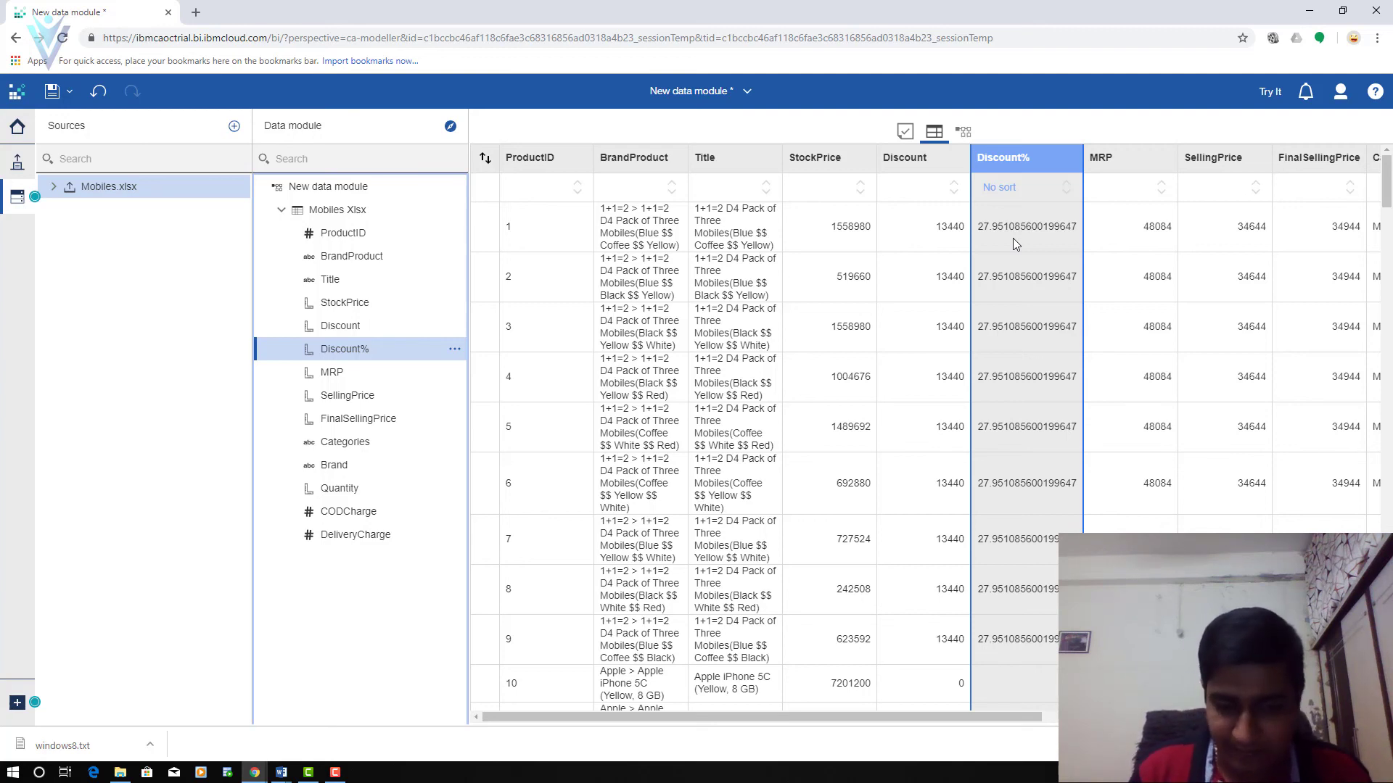
# - On the vlemon.com operators tutorial page, highlight the whole Mathematical Operators section from its heading through the concatenate operator
pyautogui.moveTo(472, 310); pyautogui.dragTo(381, 150)
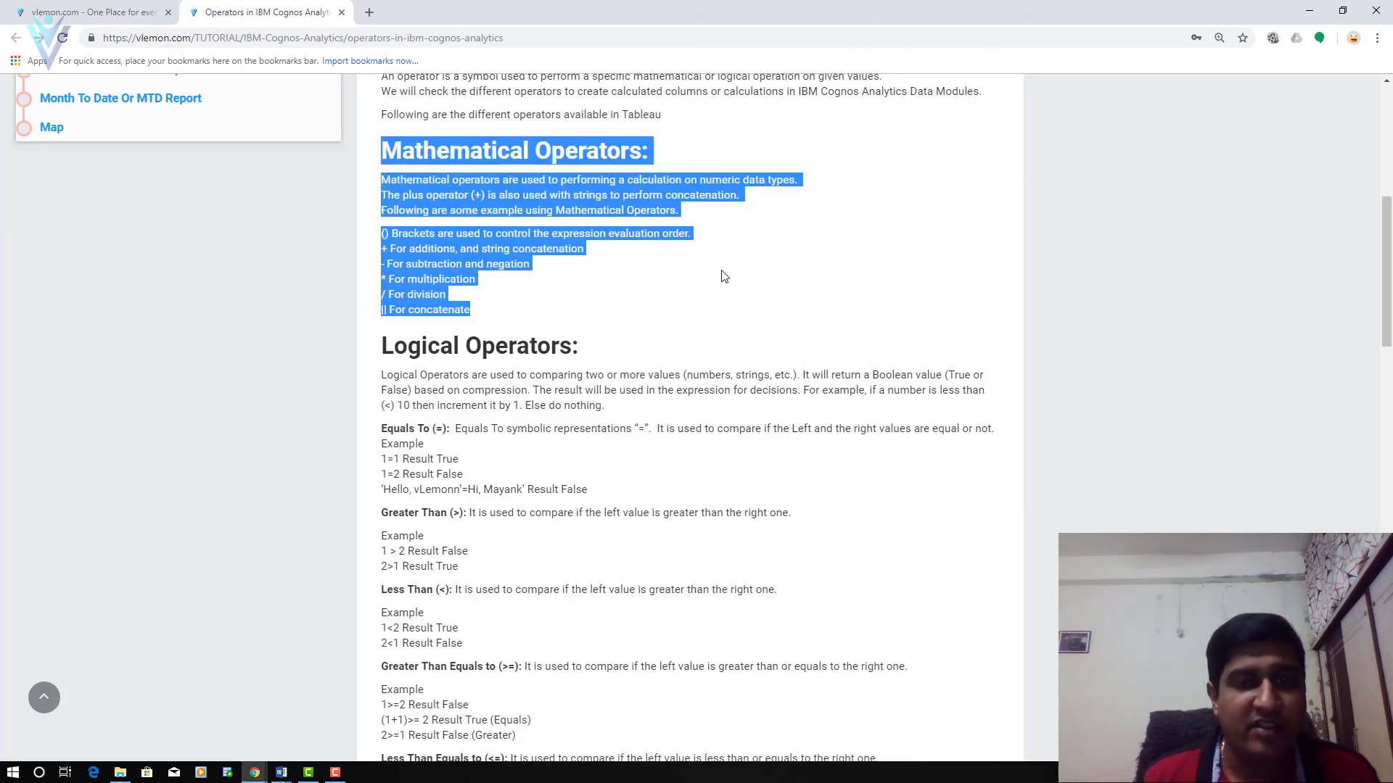